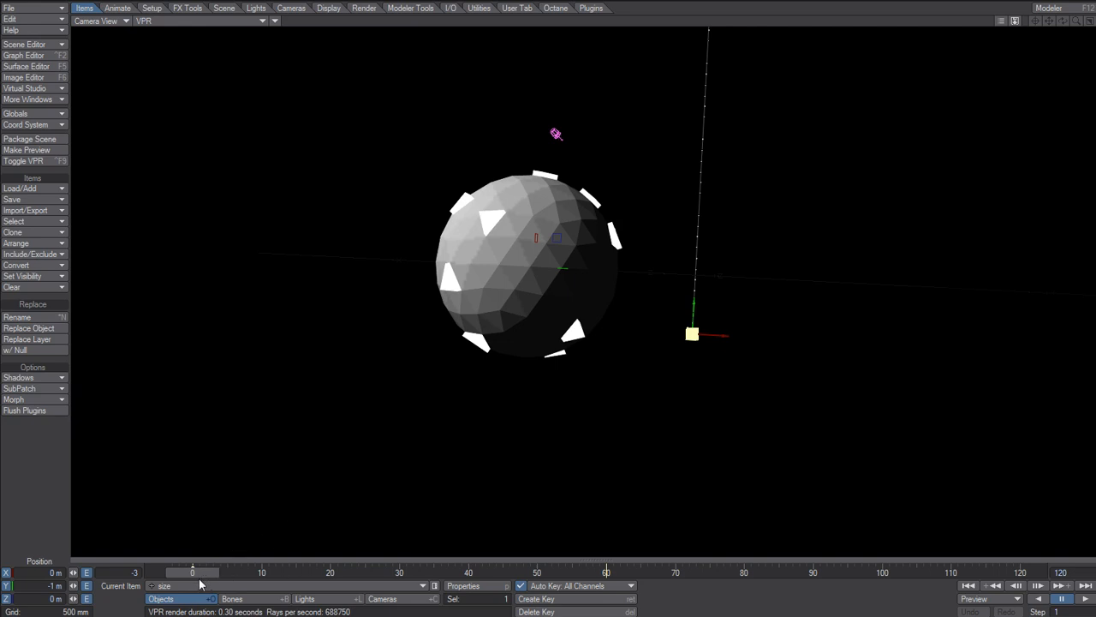
- Render test frames 60, 30, 15 and 0 to compare the sphere's glow at different distances
mouse_move(197, 575)
left_mouse_down()
mouse_move(287, 575)
mouse_move(192, 572)
left_mouse_up()
left_click_drag(202, 572, 614, 572)
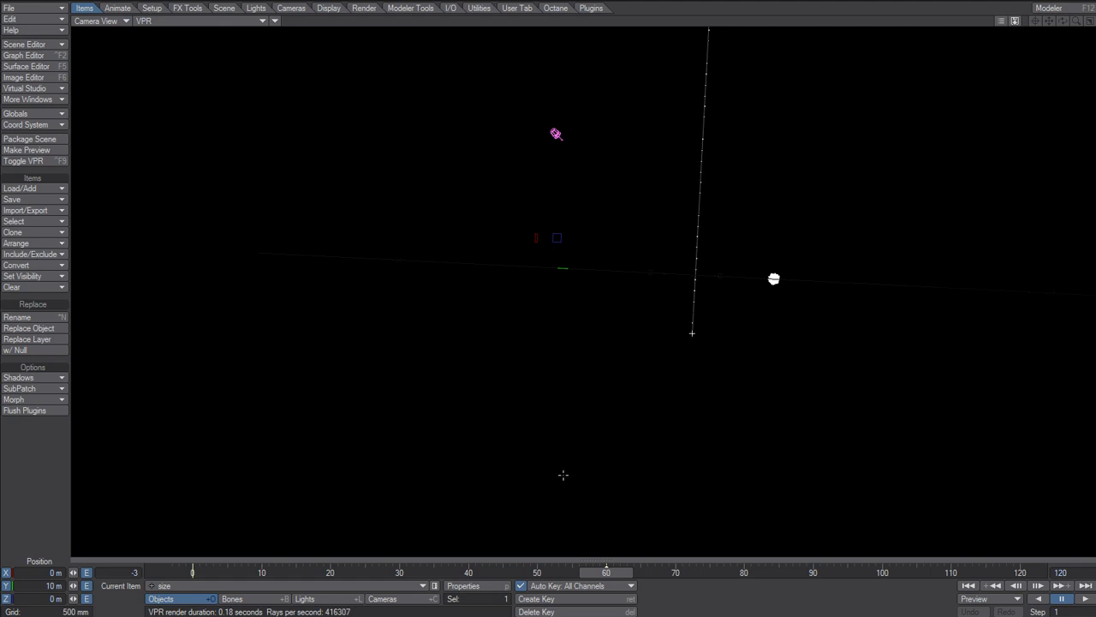
key("F9")
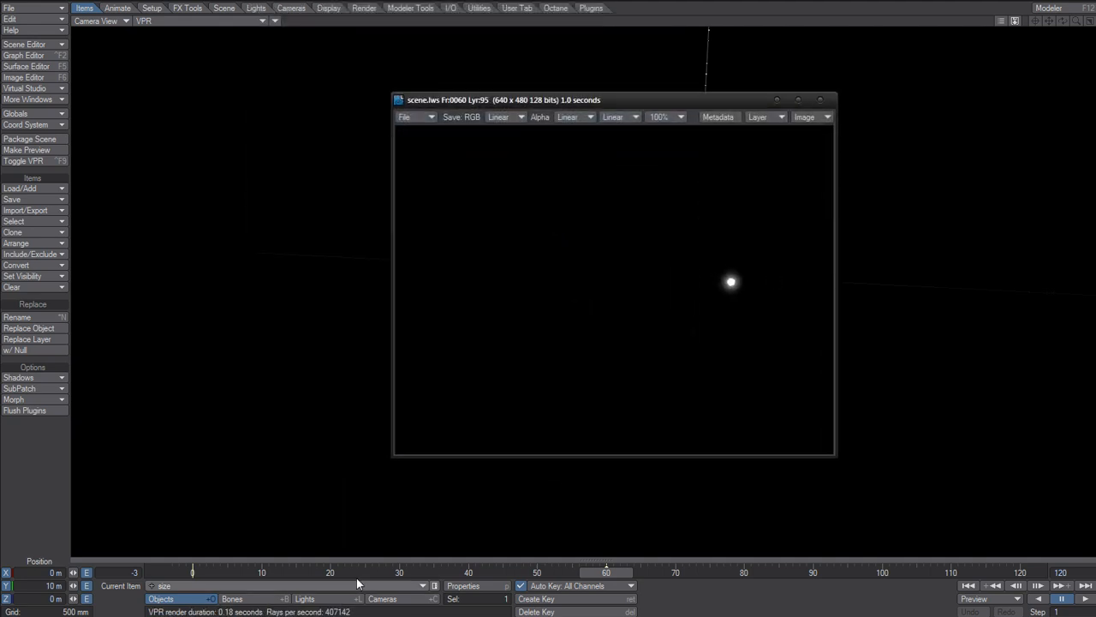
left_click(399, 574)
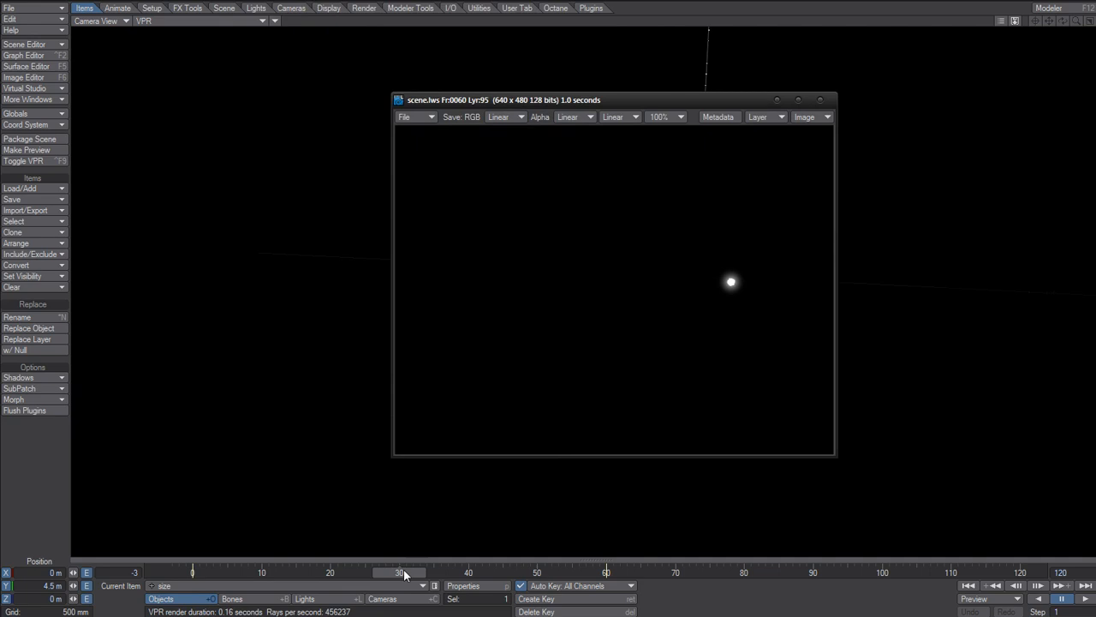
key("F9")
left_click(299, 571)
left_click(297, 571)
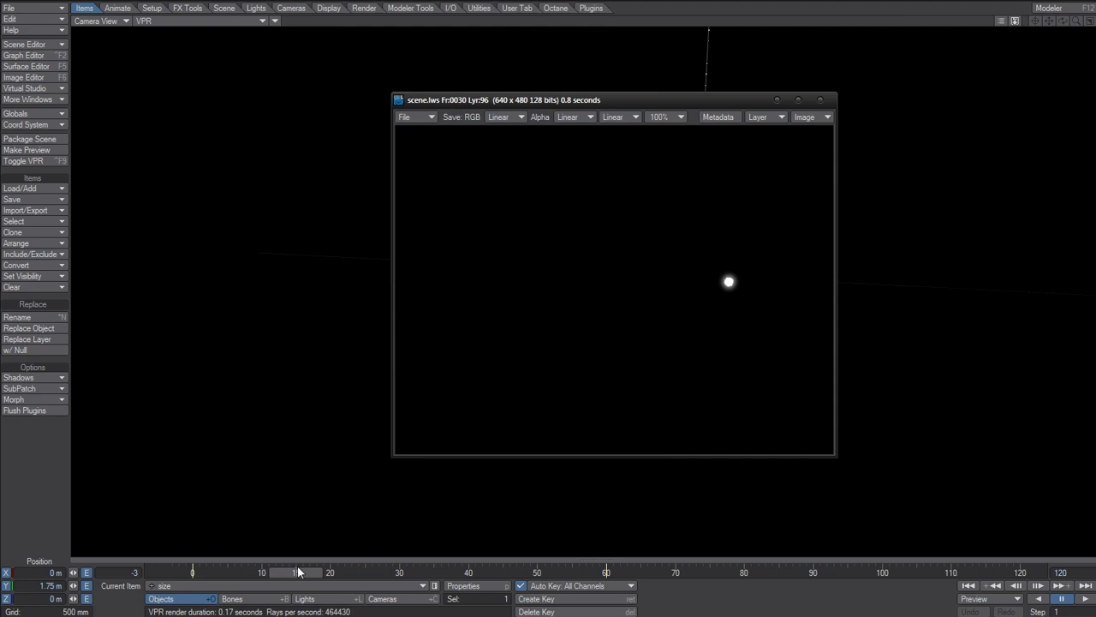
key("F9")
left_click(200, 570)
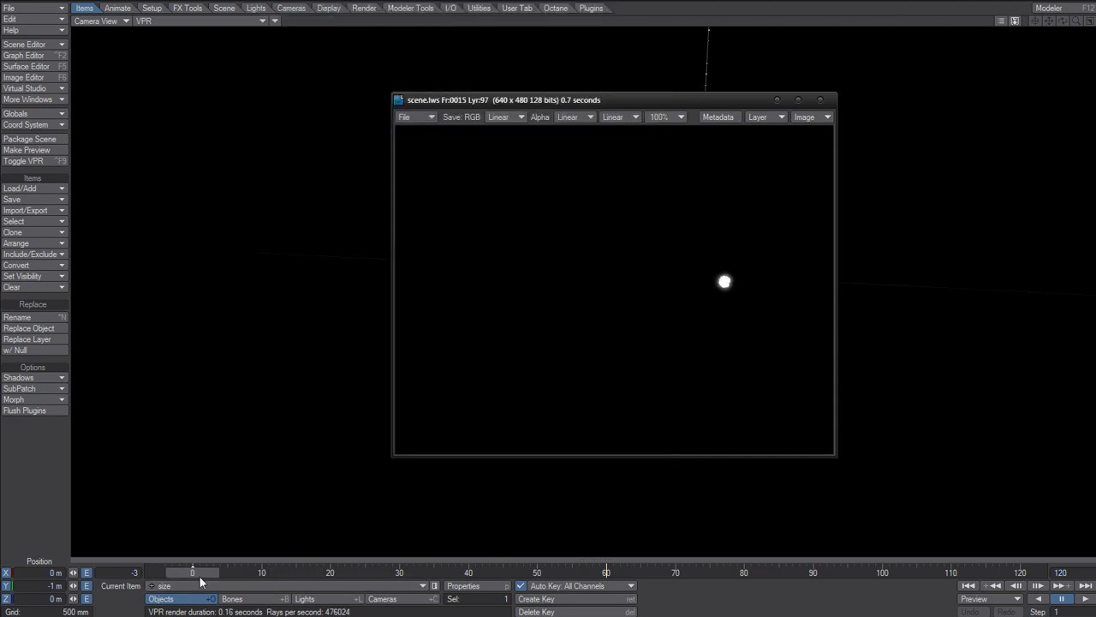
key("F9")
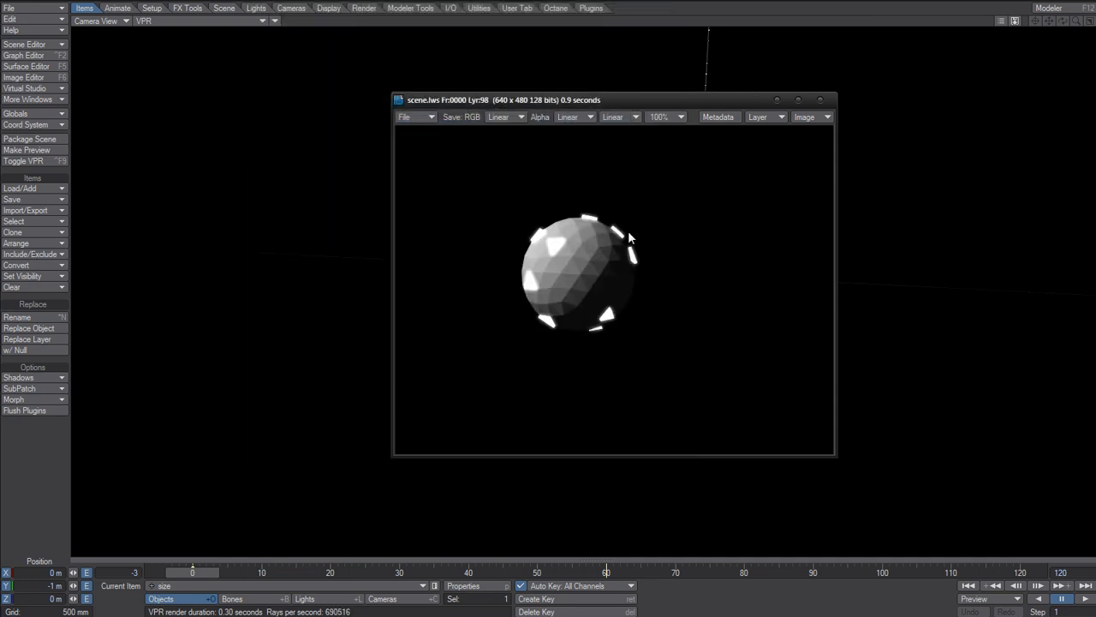
left_click(820, 100)
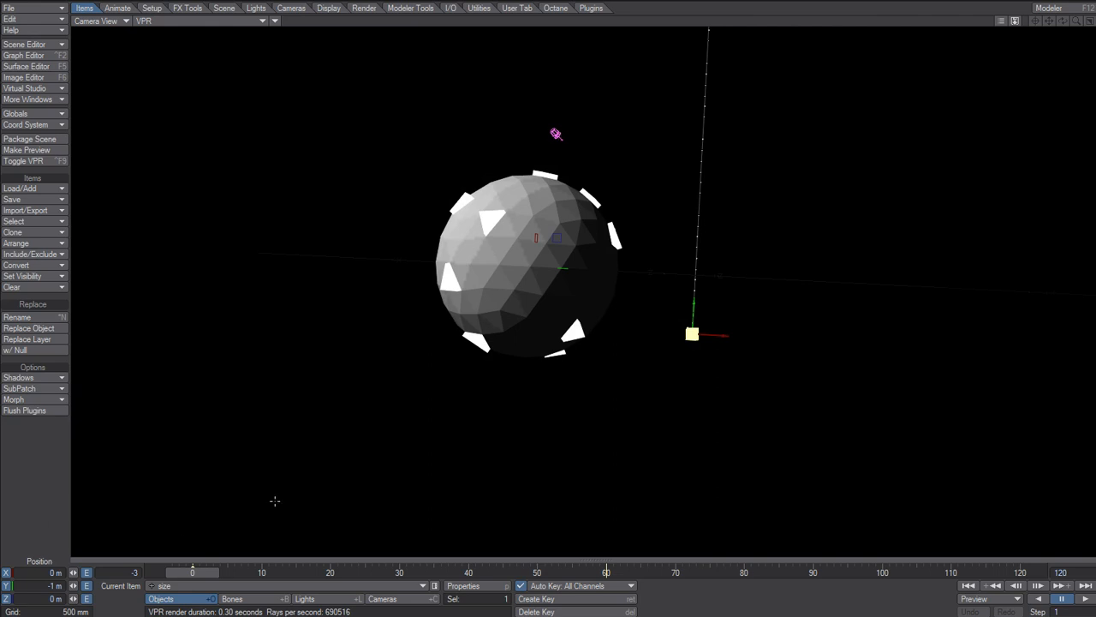
- Open the envelope of the global glow intensity and inspect the Channel Follower modifier applied to it
key("ctrl+F8")
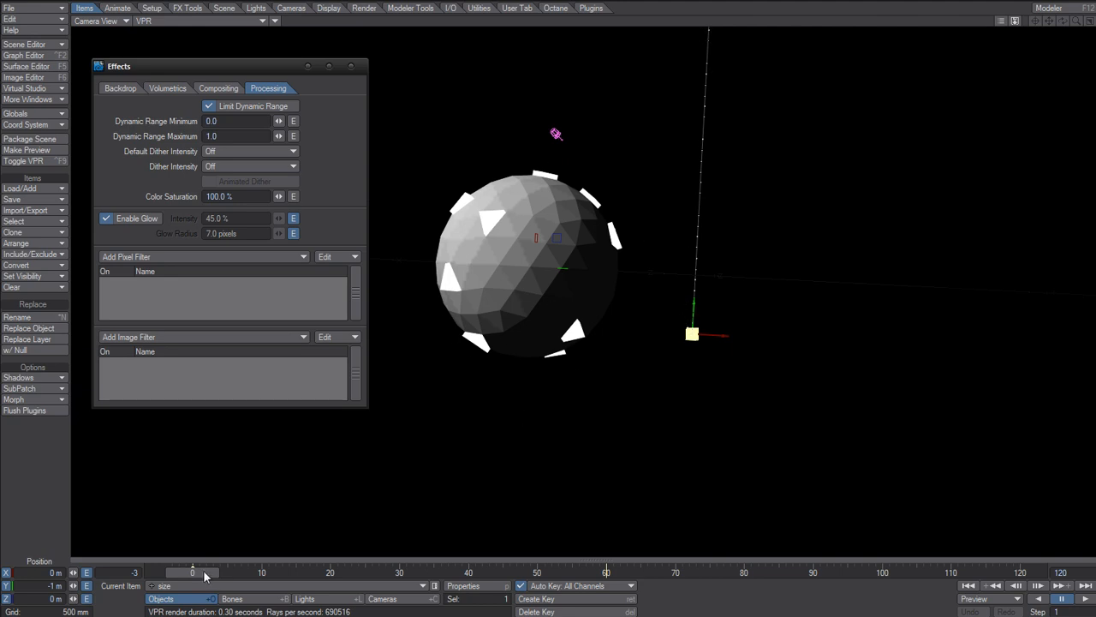
mouse_move(197, 575)
left_mouse_down()
mouse_move(289, 576)
mouse_move(196, 575)
left_mouse_up()
left_click(293, 218)
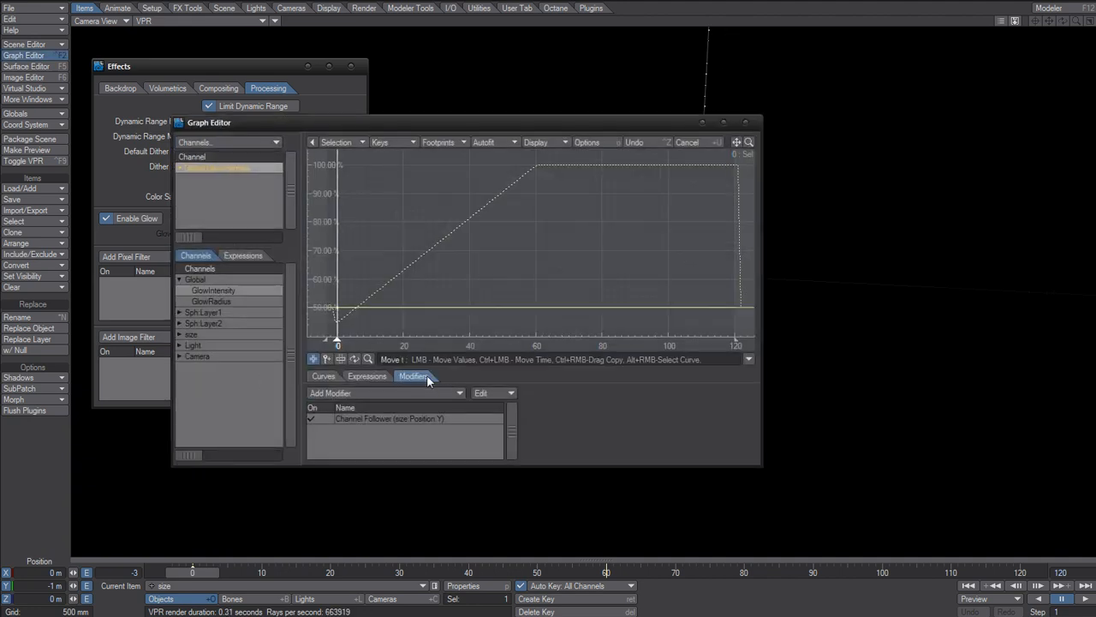
double_click(393, 420)
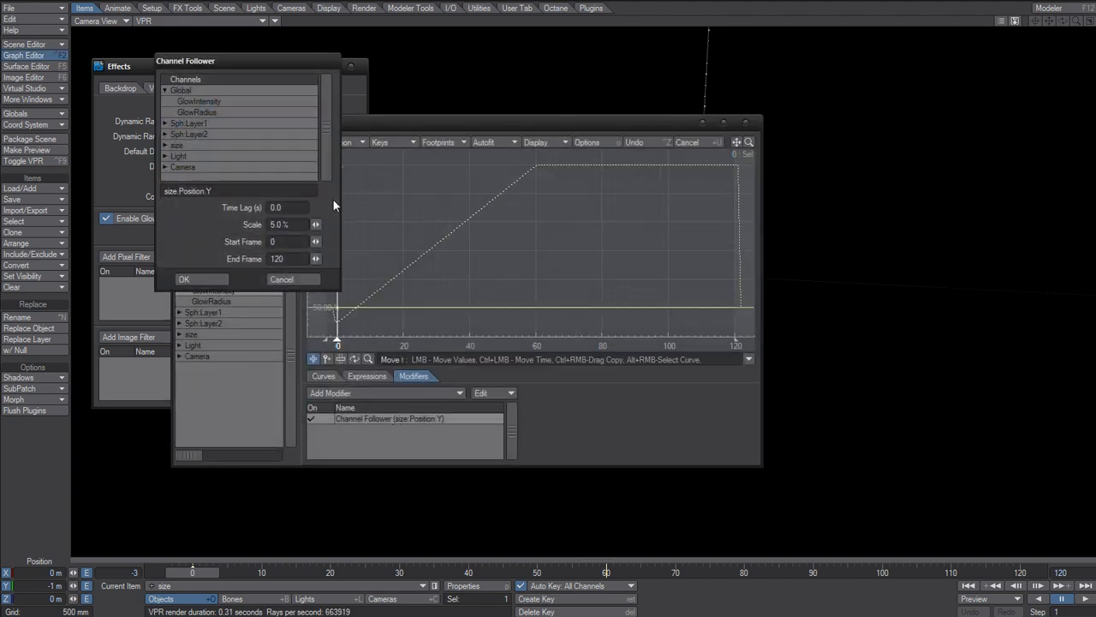
left_click(300, 279)
double_click(374, 418)
left_click(289, 281)
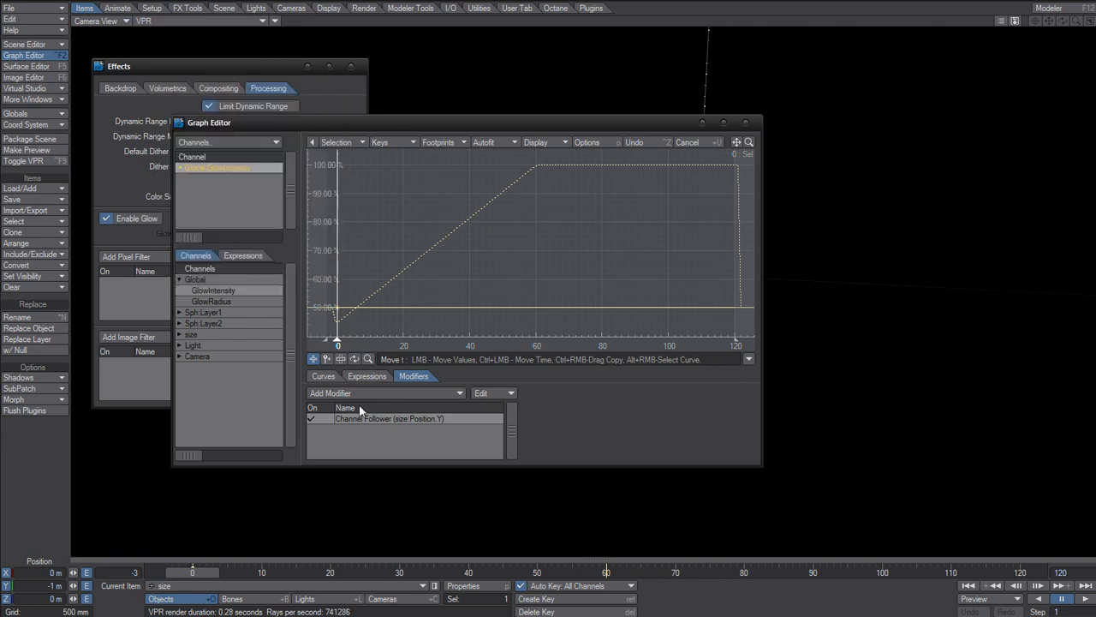
double_click(356, 420)
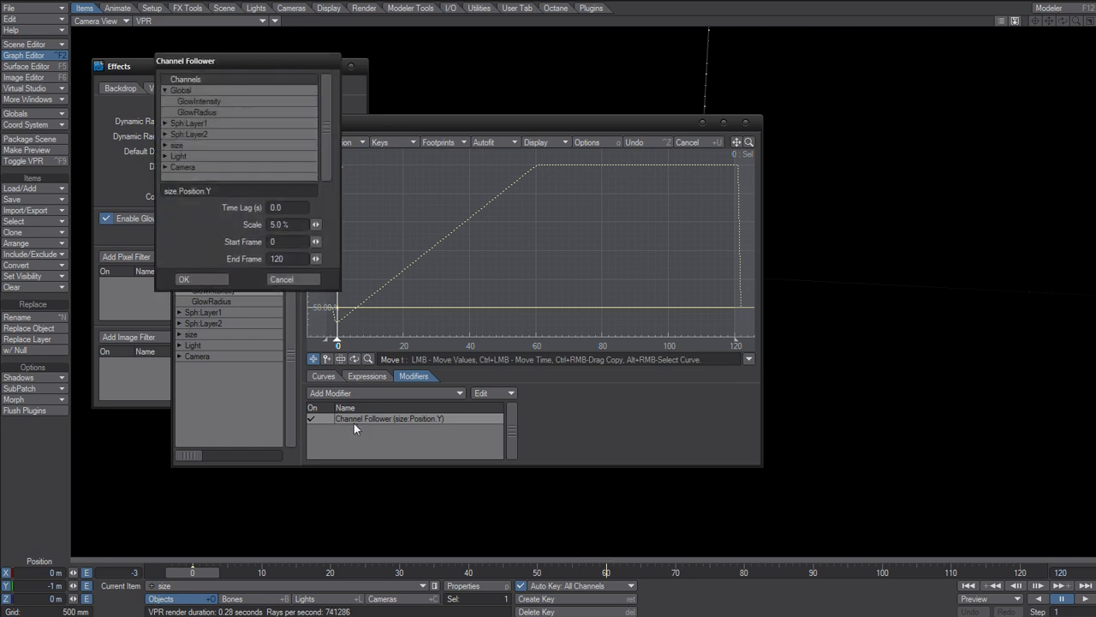
left_click(292, 281)
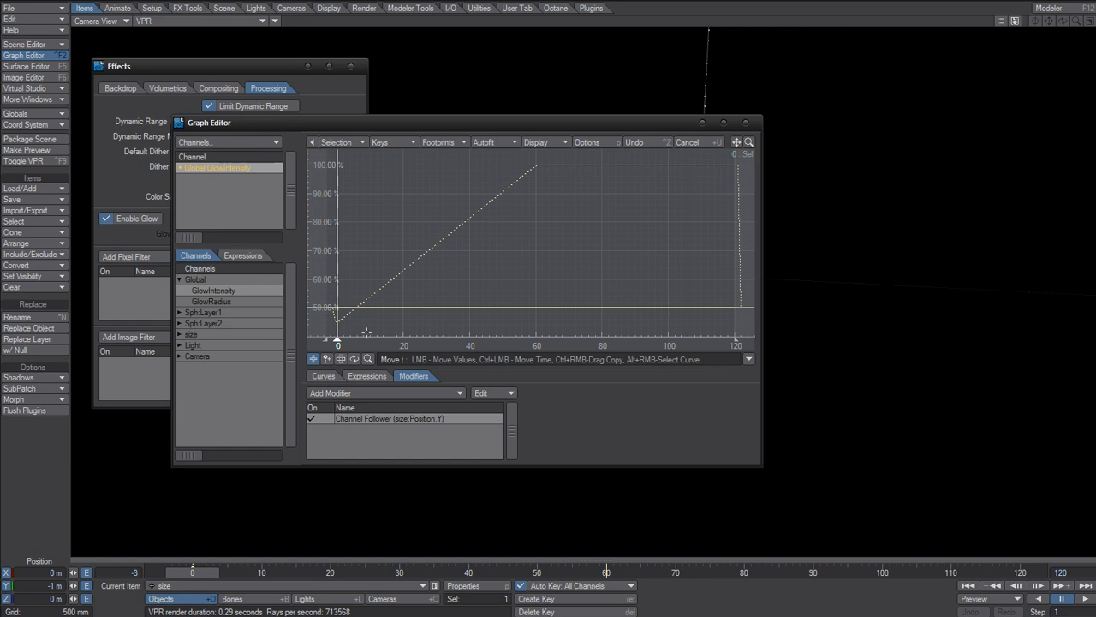
- Select the frame 0 key of the glow intensity curve and examine the Channel Follower's source channel, size Position.Y, and its scale
right_click_drag(364, 273, 311, 323)
double_click(391, 419)
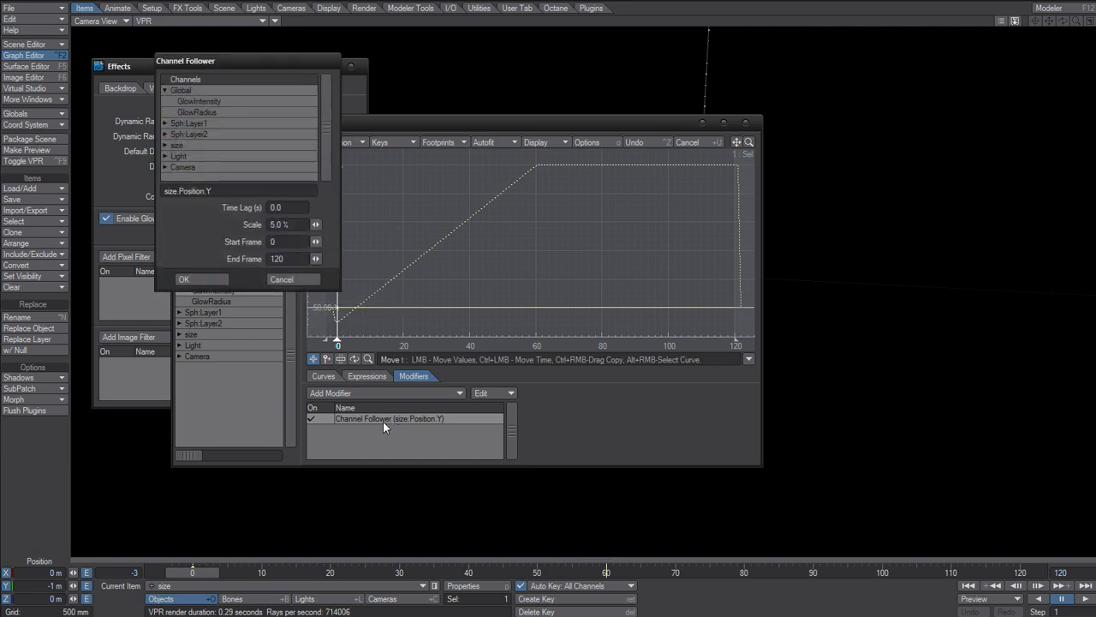
left_click(166, 90)
left_click(166, 123)
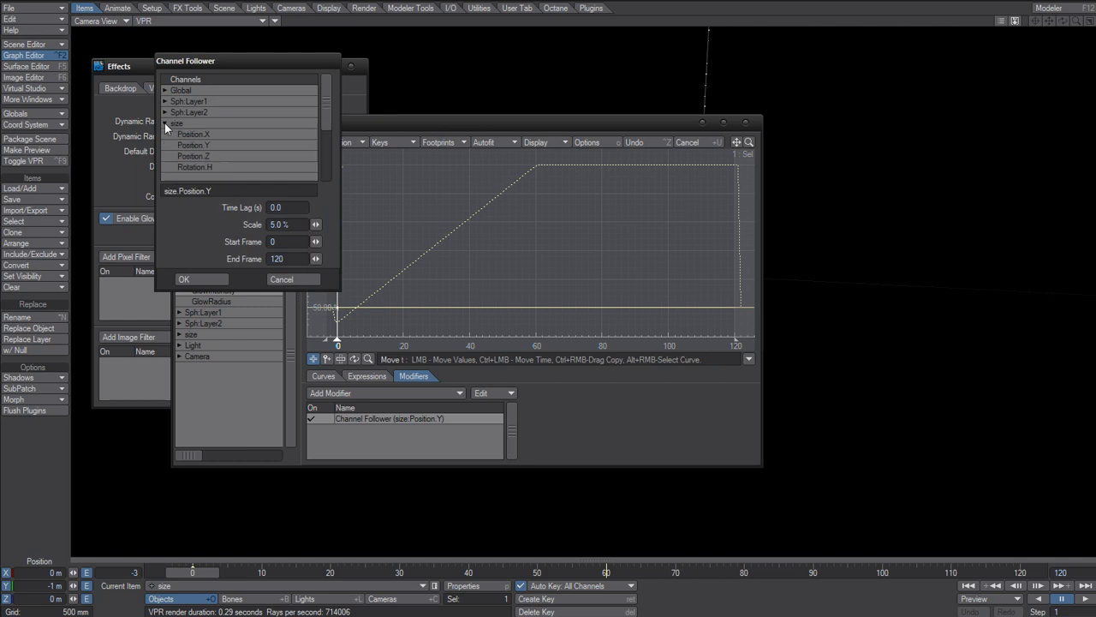
left_click(217, 144)
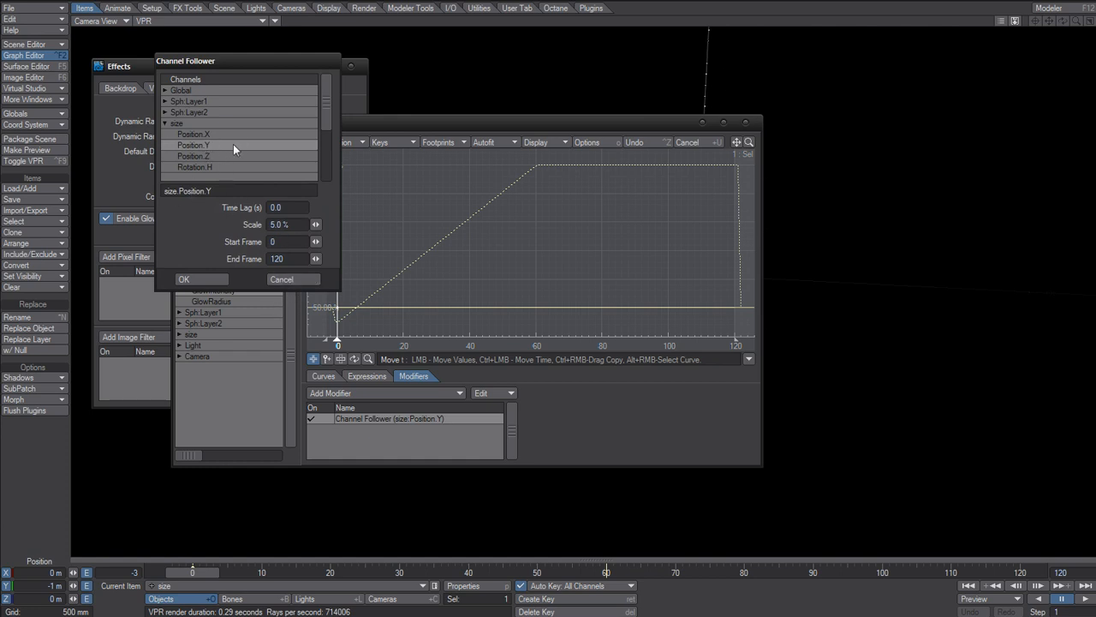
left_click(283, 226)
left_click(285, 280)
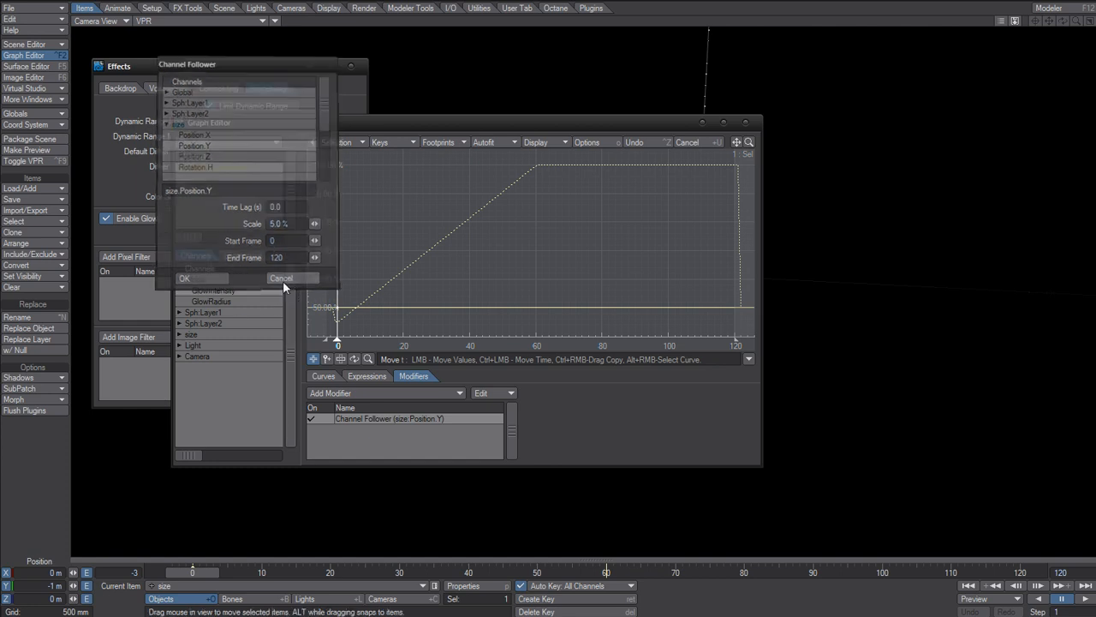
- Check the key value of the glow intensity curve at frame 0, review its modifiers and close the Graph Editor
left_click(325, 377)
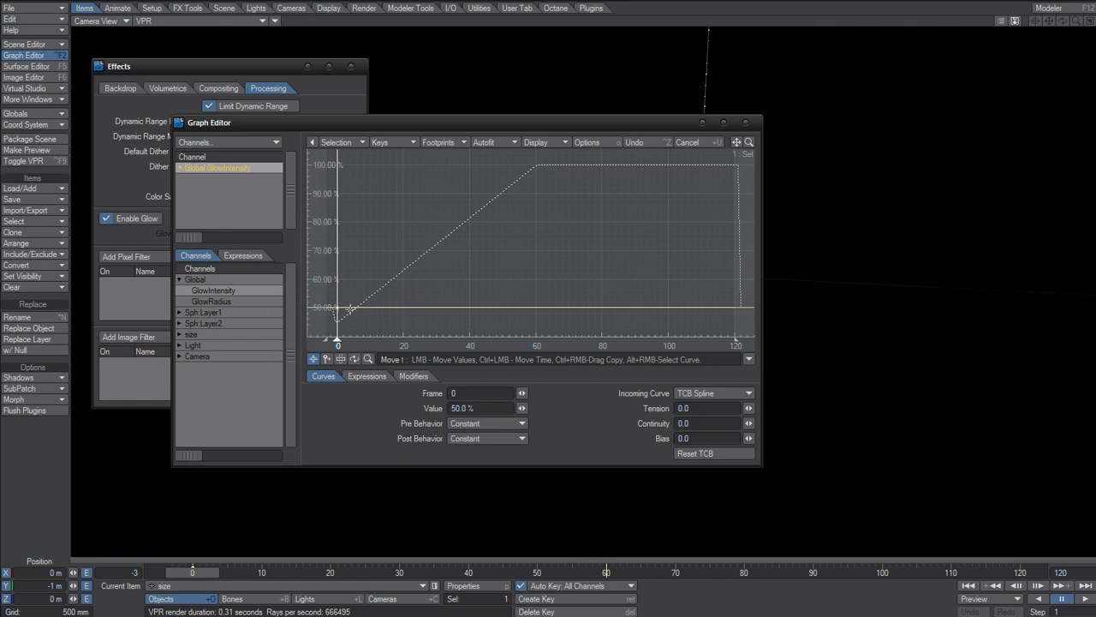
left_click(414, 376)
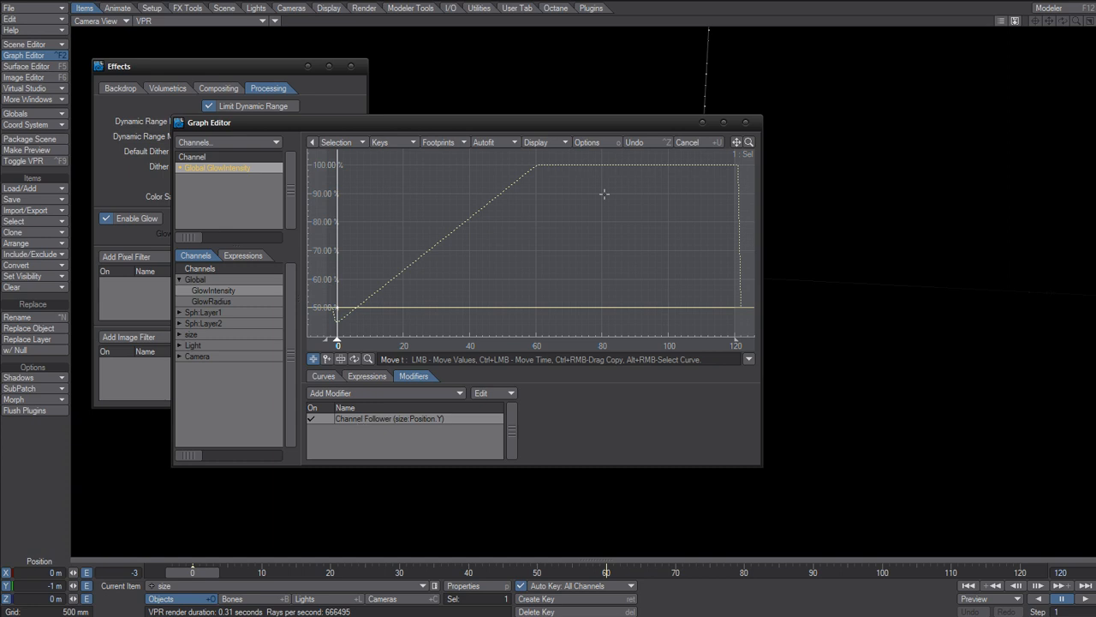
left_click(745, 122)
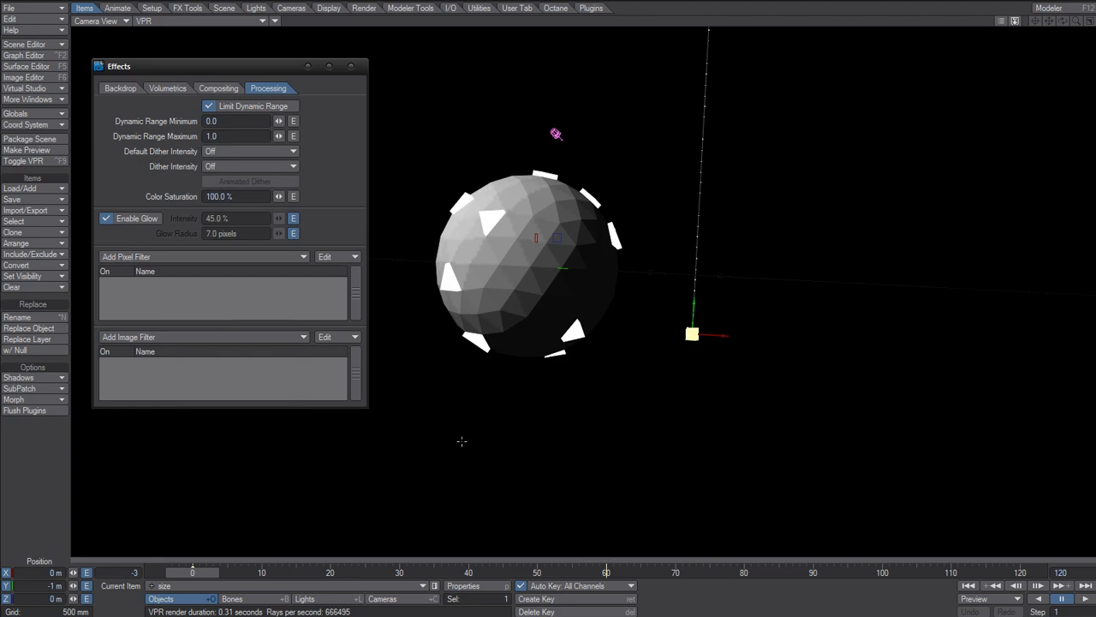
- Select Sph:Layer2 and open the envelope of its MorphBig morph from the Morph Mixer
left_click(310, 588)
left_click(315, 575)
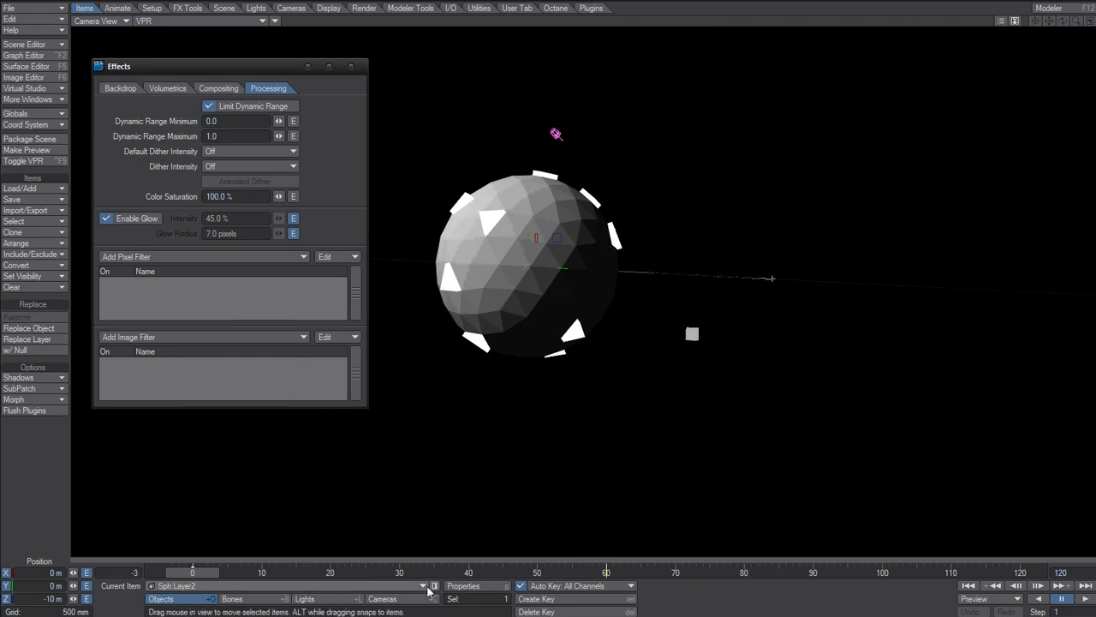
left_click(478, 589)
left_click(158, 162)
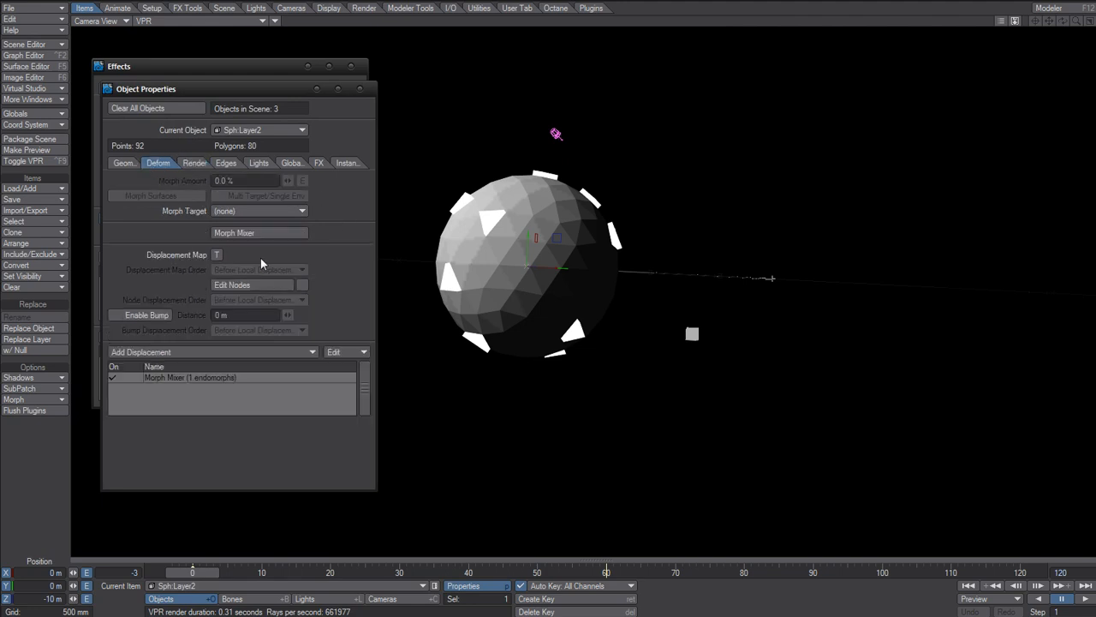
left_click(237, 231)
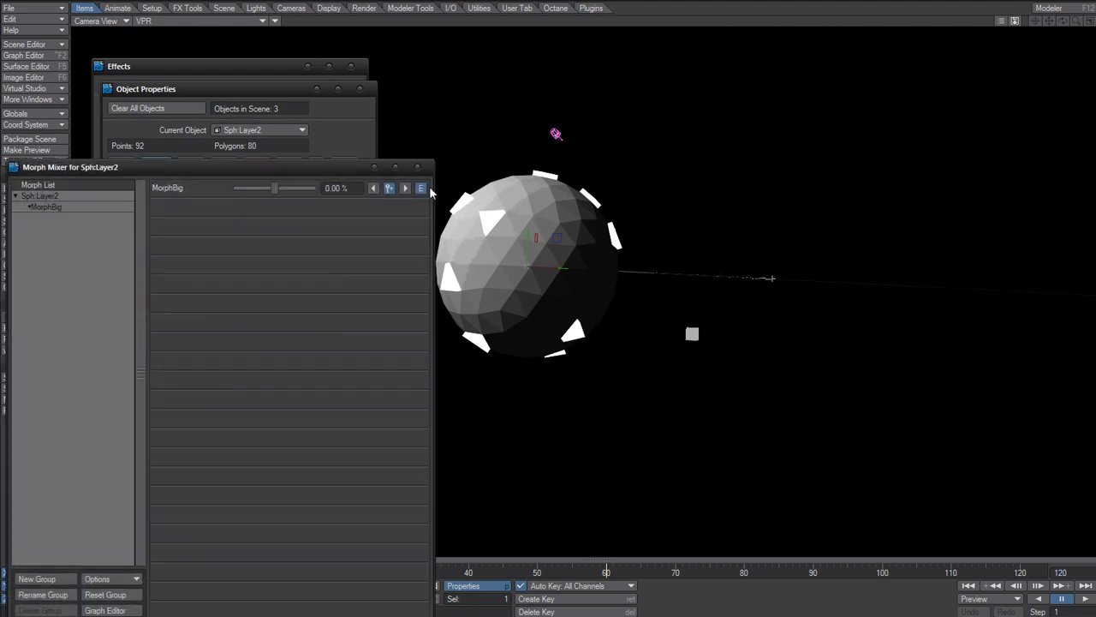
left_click(433, 192)
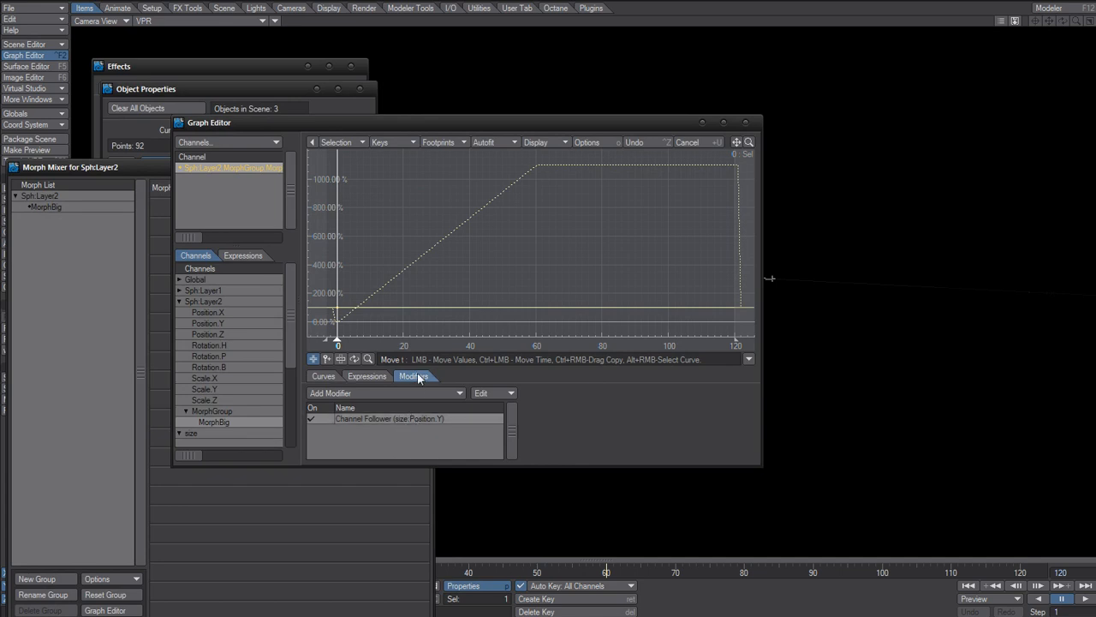
- Inspect the source channel and scale of the Channel Follower modifier on the MorphBig envelope
double_click(386, 419)
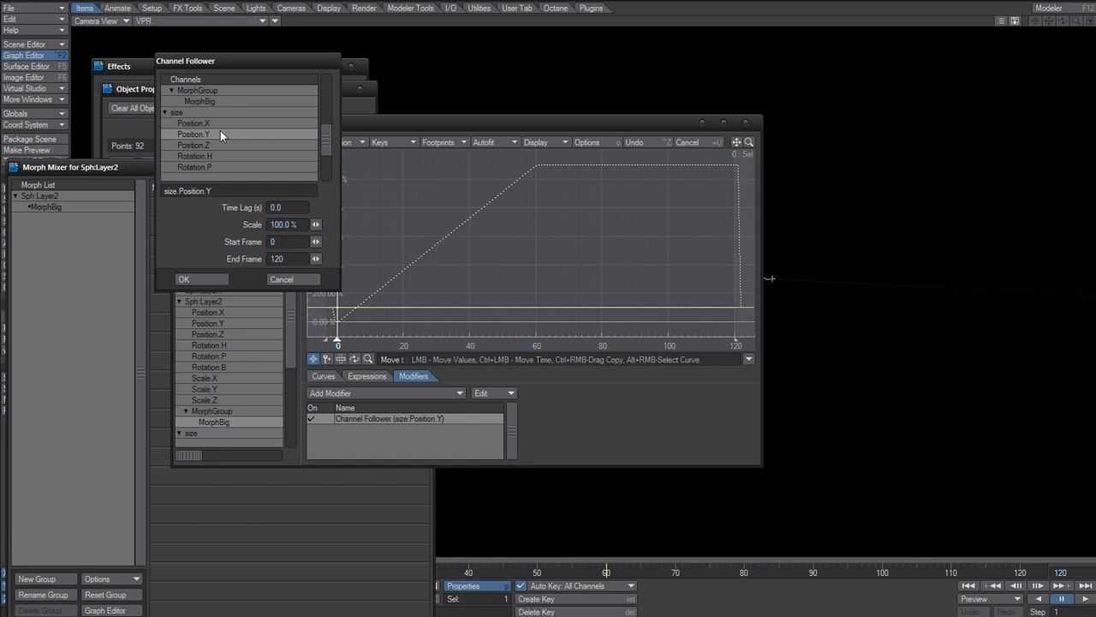
left_click(203, 278)
double_click(409, 418)
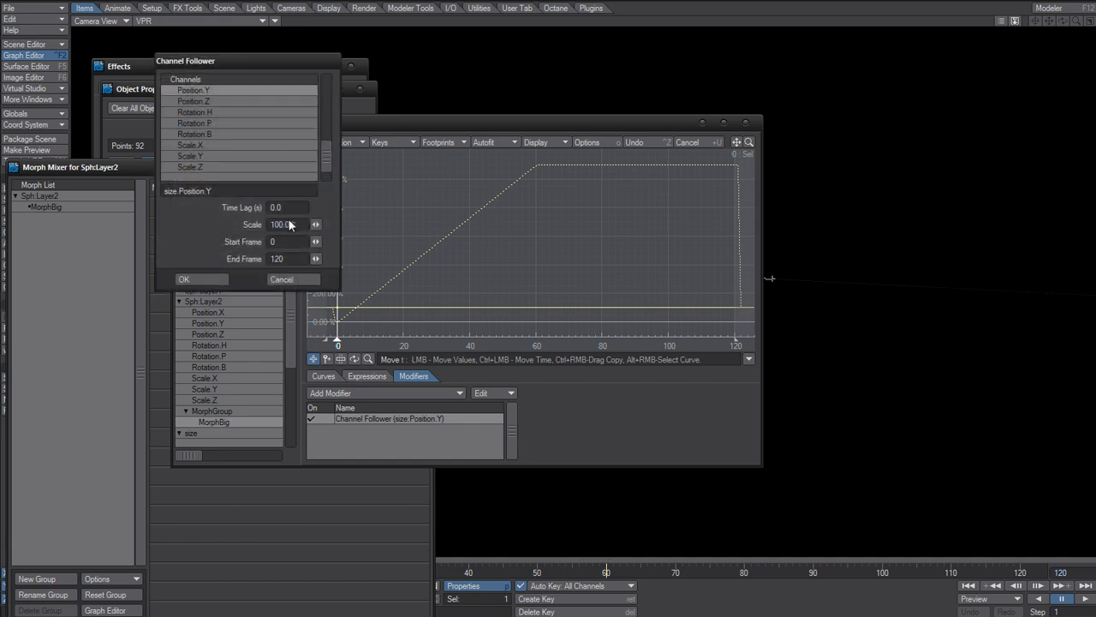
left_click(206, 279)
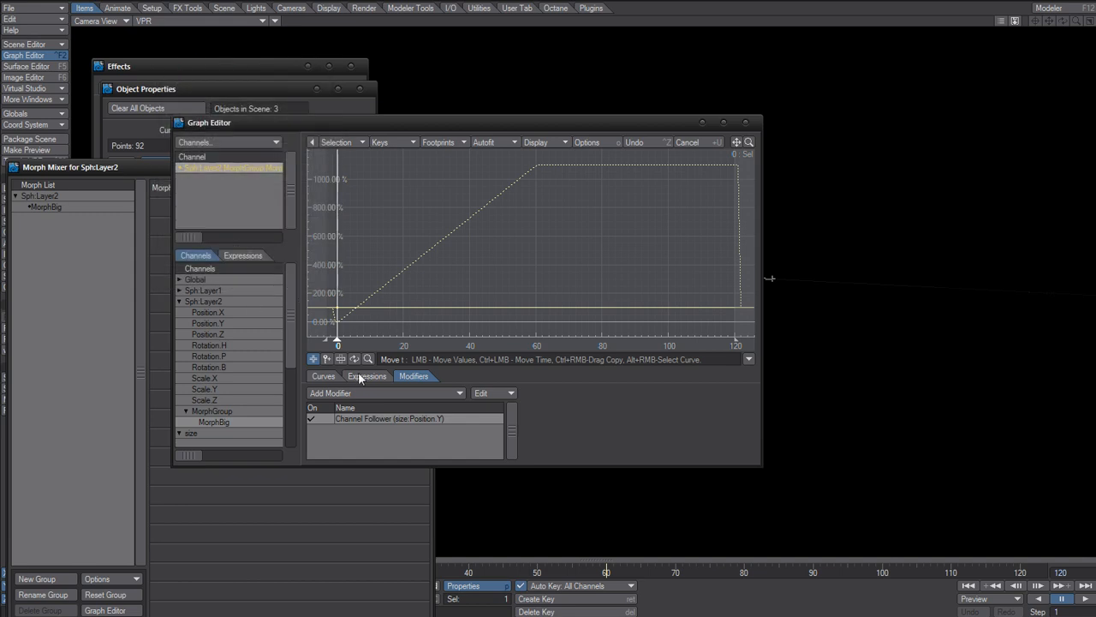
- Try a value of 0% for the MorphBig key at frame 0, and set it back to 100%
left_click(324, 377)
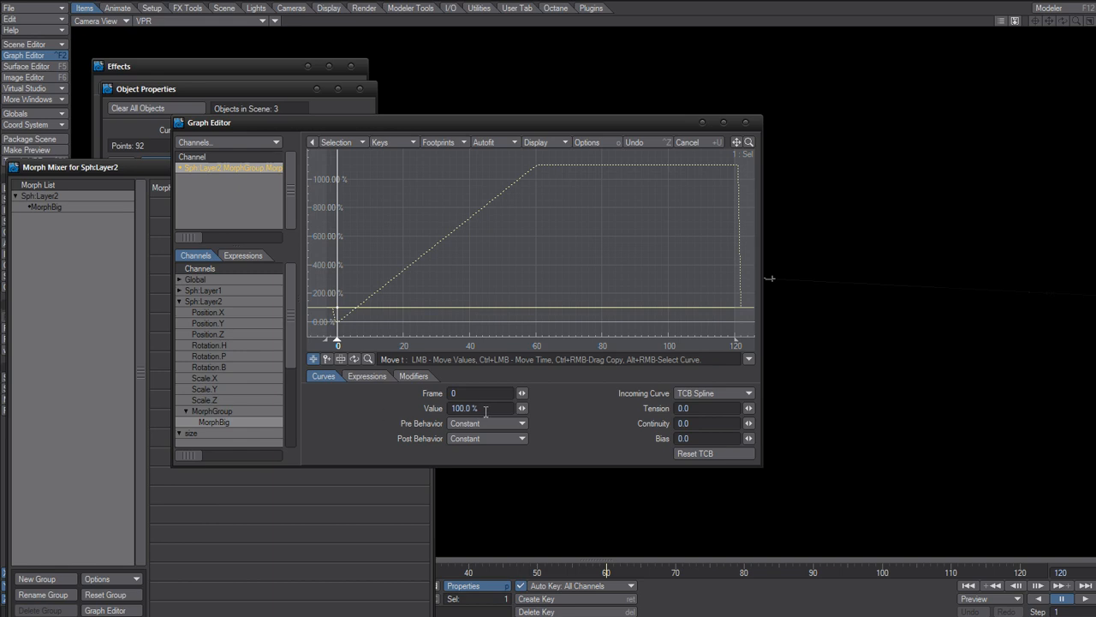
left_click_drag(487, 412, 325, 407)
type("0")
key("Tab")
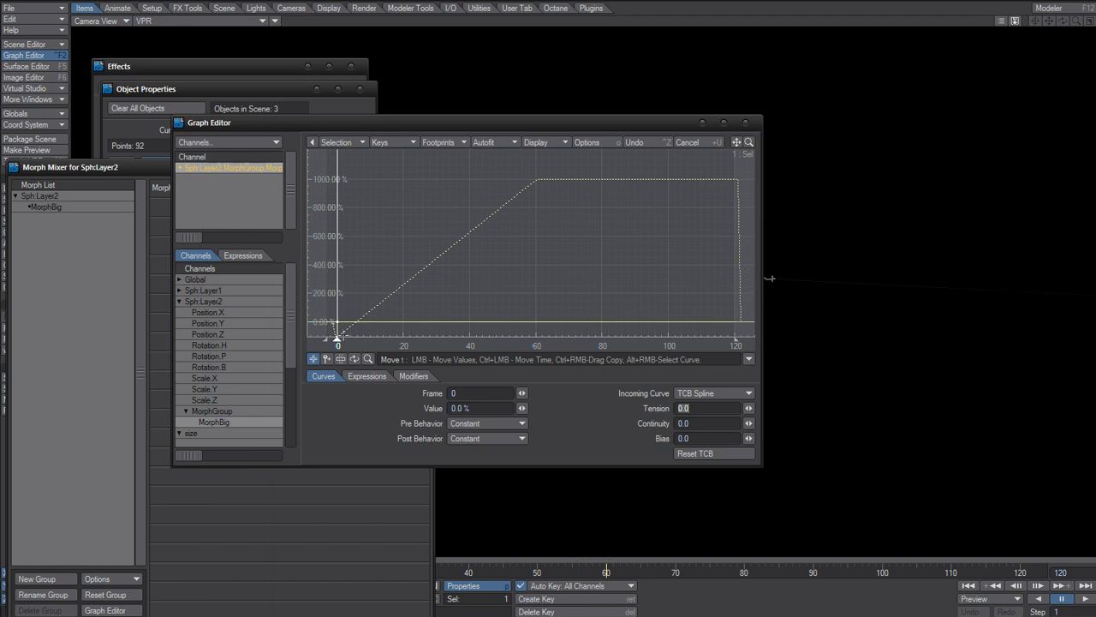
left_click_drag(486, 412, 309, 395)
type("100")
key("Tab")
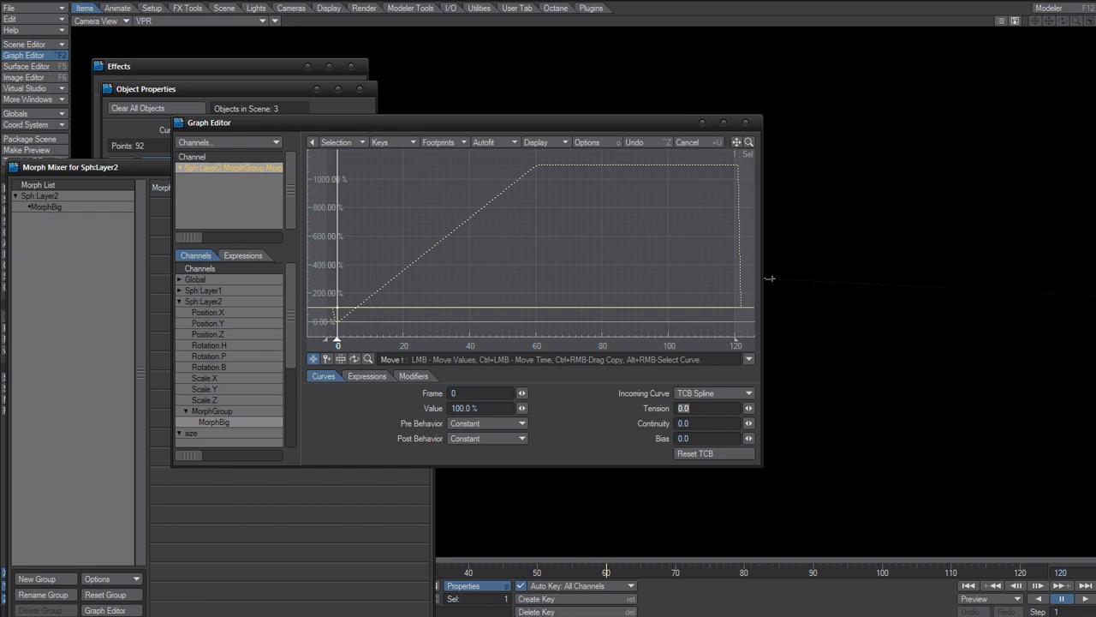
left_click(361, 425)
- Set the incoming curve of the MorphBig key at frame 0 to Linear
left_click(714, 393)
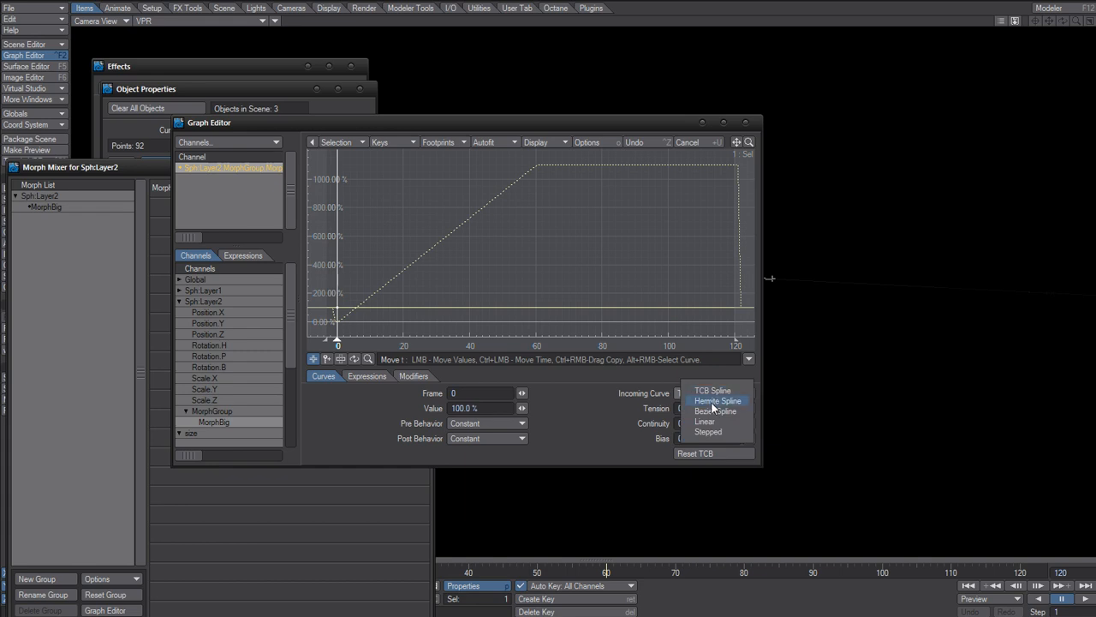
left_click(701, 415)
left_click(699, 392)
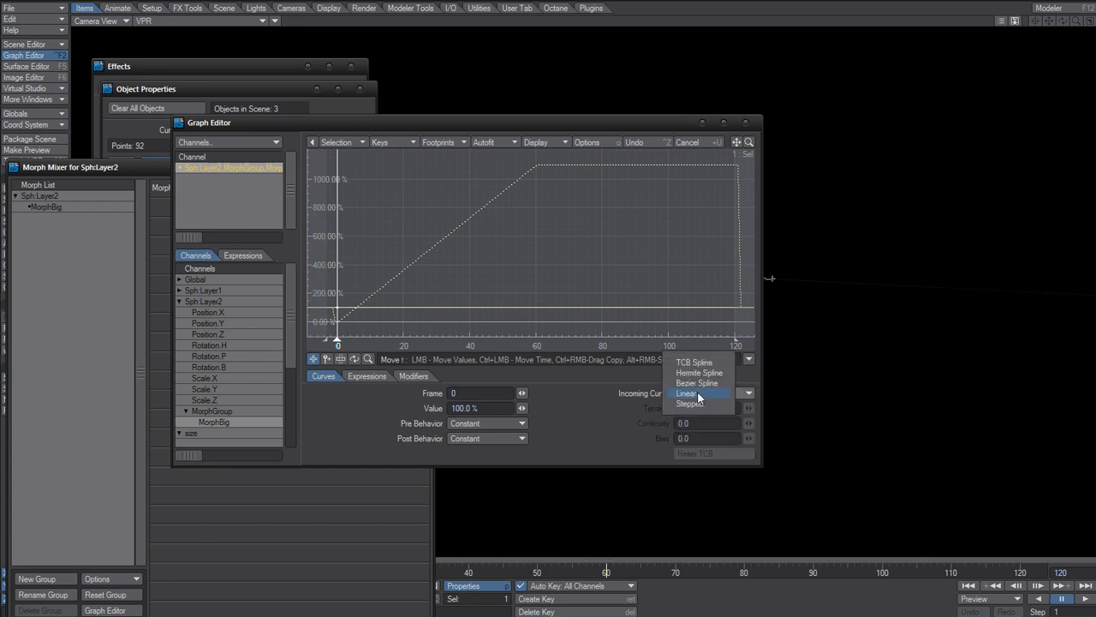
left_click(579, 400)
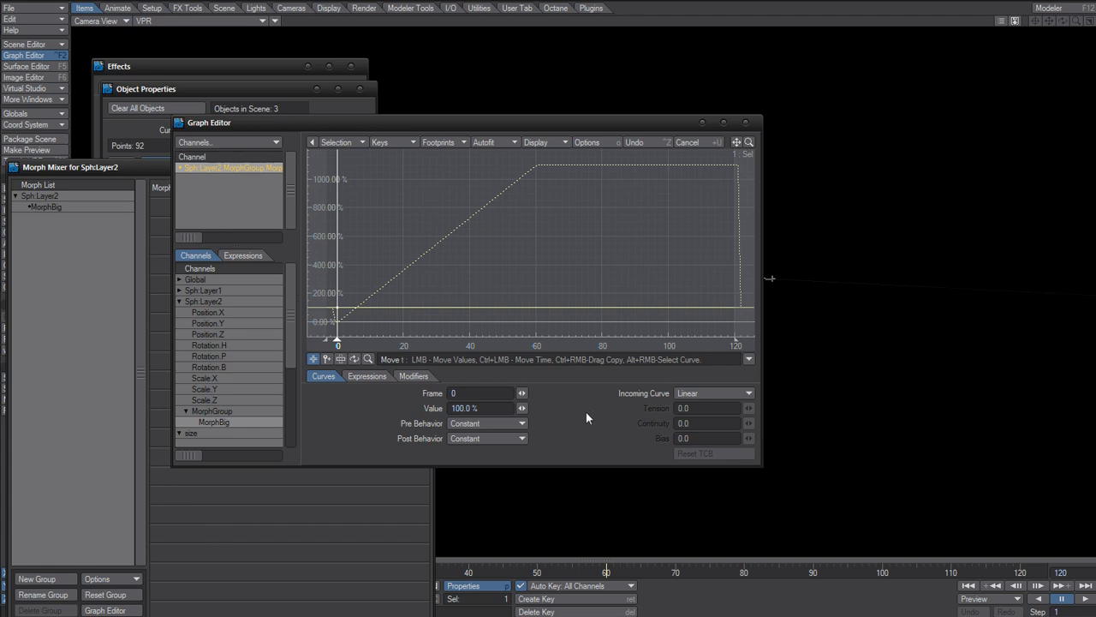
- Close the Graph Editor and Morph Mixer, and go to frame 60 to view the morphed sphere in the distance
left_click(746, 123)
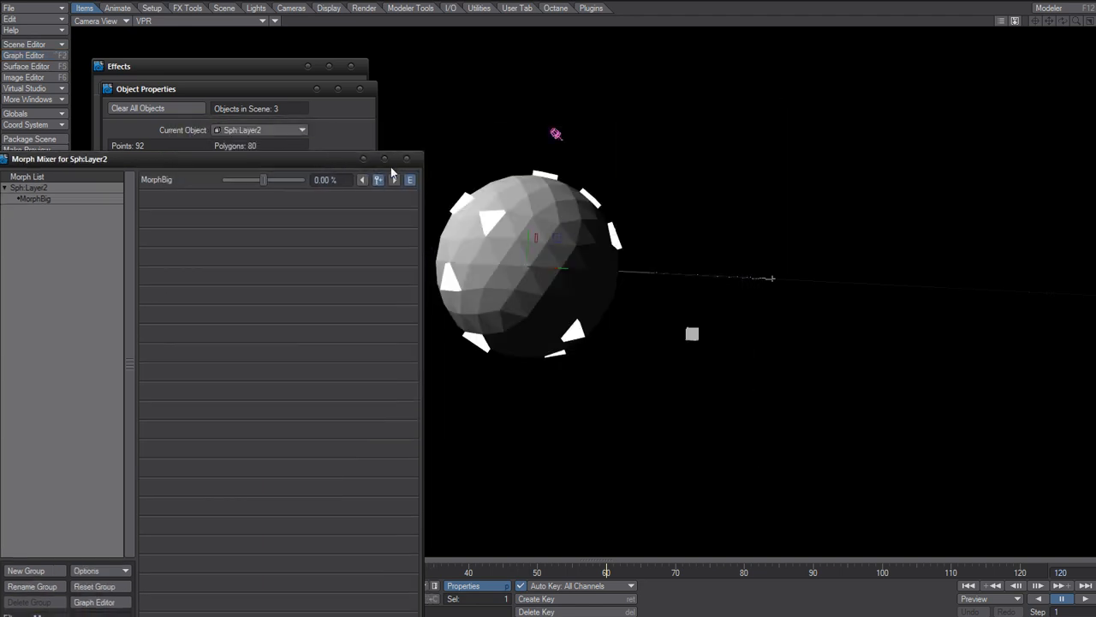
left_click(417, 167)
left_click_drag(196, 573, 606, 573)
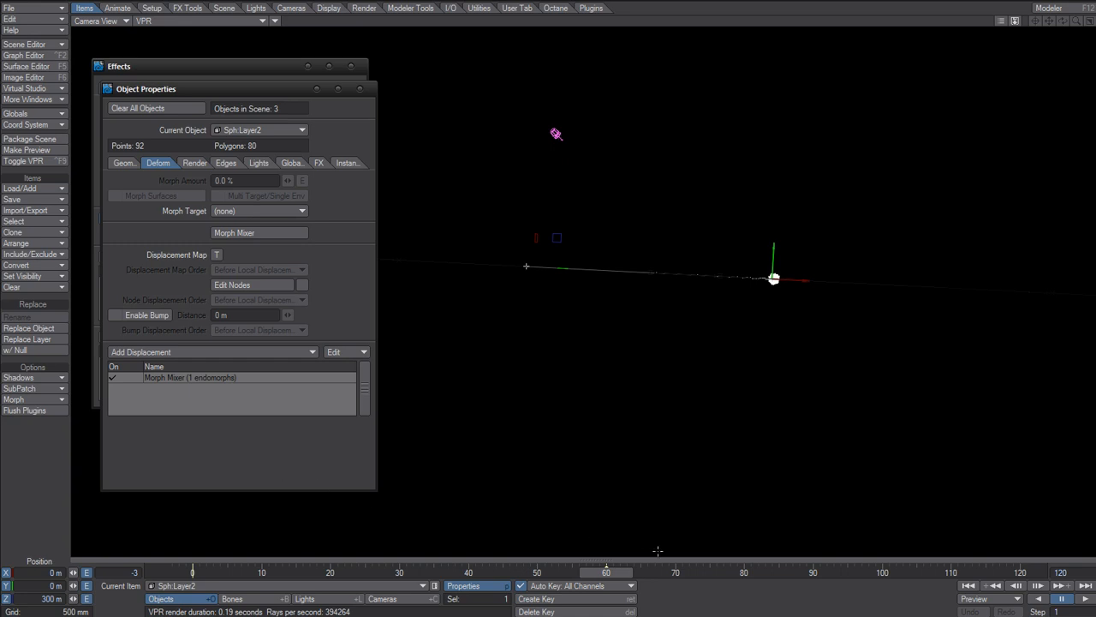
- Turn off the Morph Mixer displacement on Sph:Layer2 at frame 0, and check the unmorphed sphere at frame 60
left_click_drag(606, 573, 196, 573)
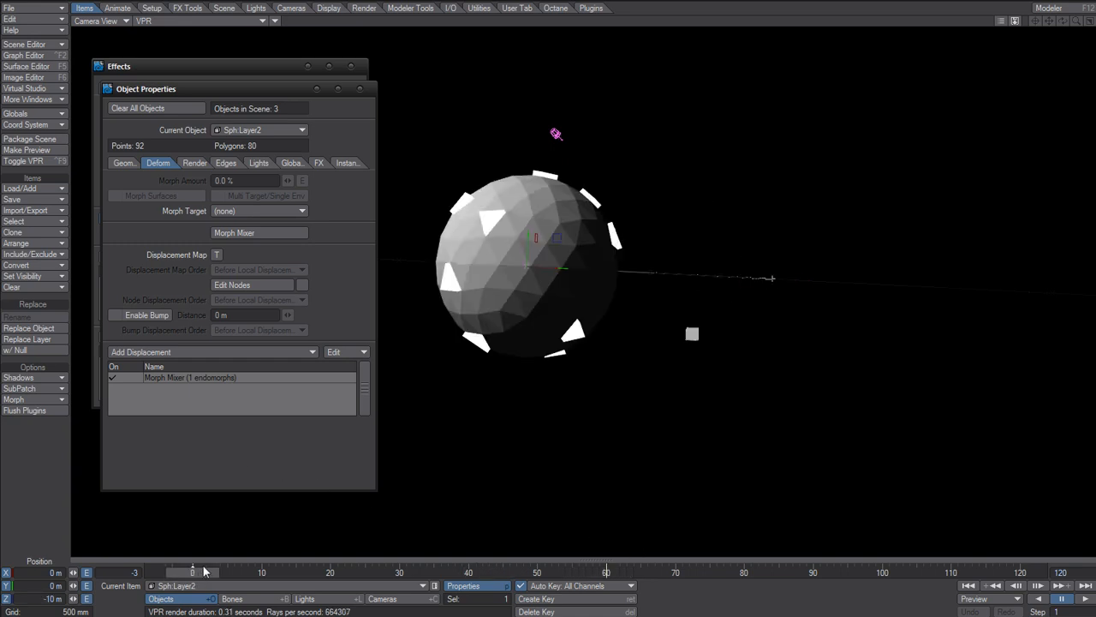
left_click(127, 376)
left_click_drag(169, 572, 599, 572)
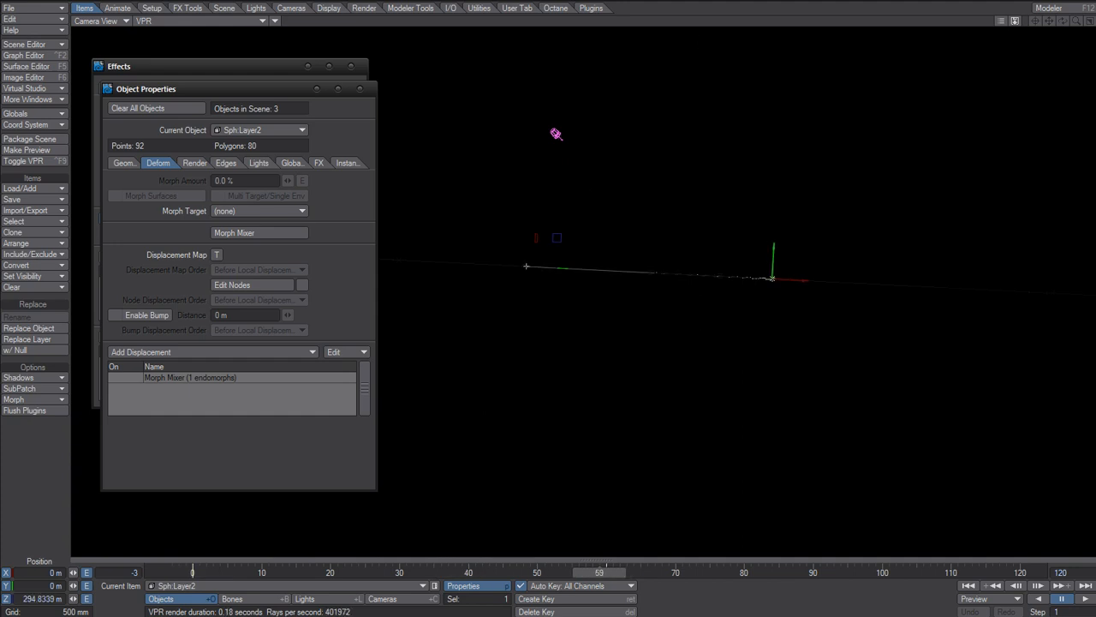
left_click(607, 571)
- Inspect the glow intensity envelope in the Effects processing settings, scrubbing to frames 4 and 43, and close the Graph Editor
left_click_drag(272, 70, 268, 71)
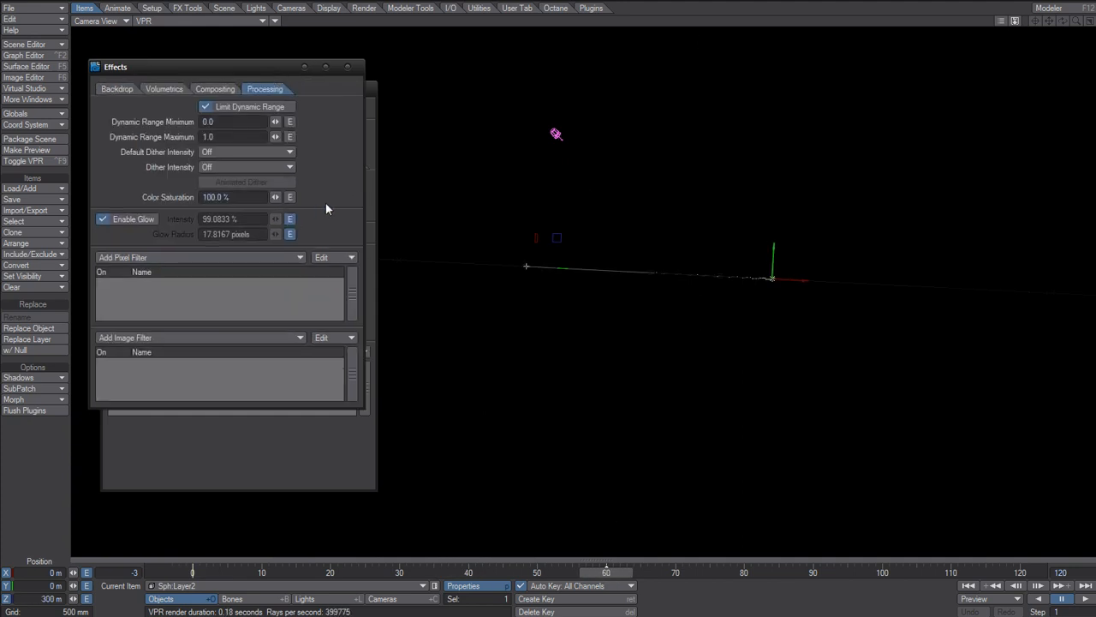
left_click(131, 219)
left_click(289, 219)
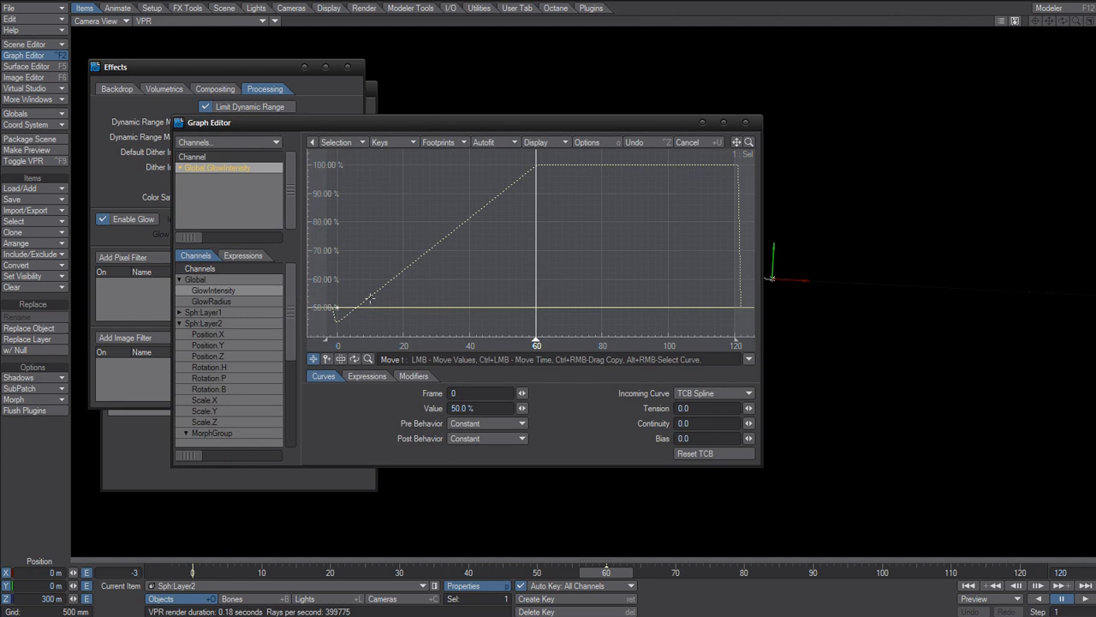
left_click_drag(535, 341, 350, 340)
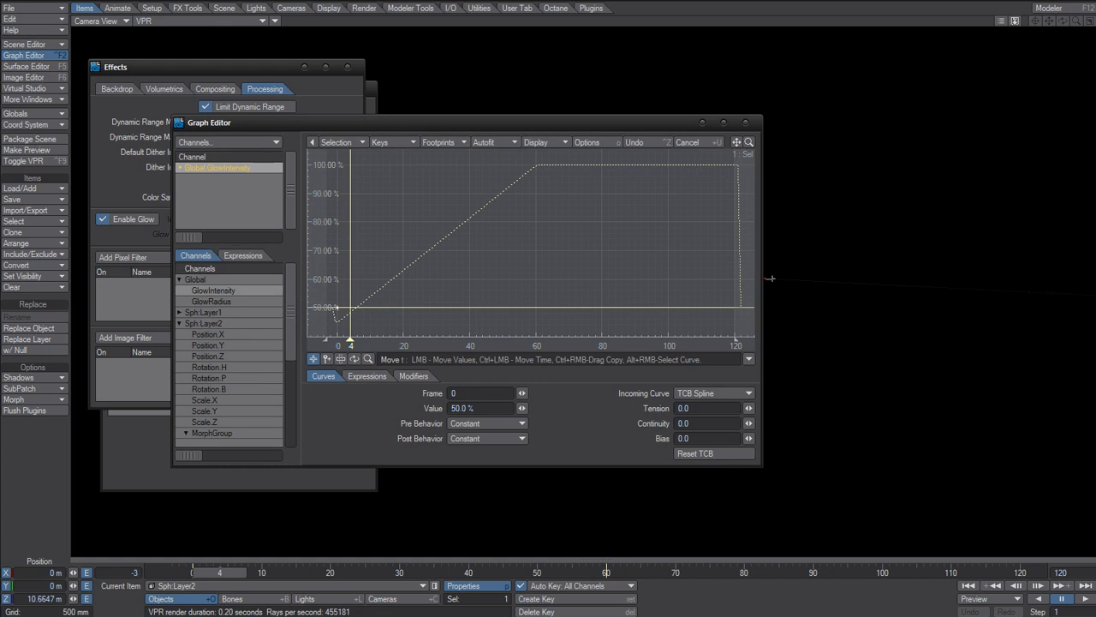
left_click_drag(350, 340, 349, 341)
mouse_move(350, 341)
left_mouse_down()
mouse_move(367, 341)
mouse_move(337, 341)
mouse_move(513, 340)
mouse_move(480, 341)
left_mouse_up()
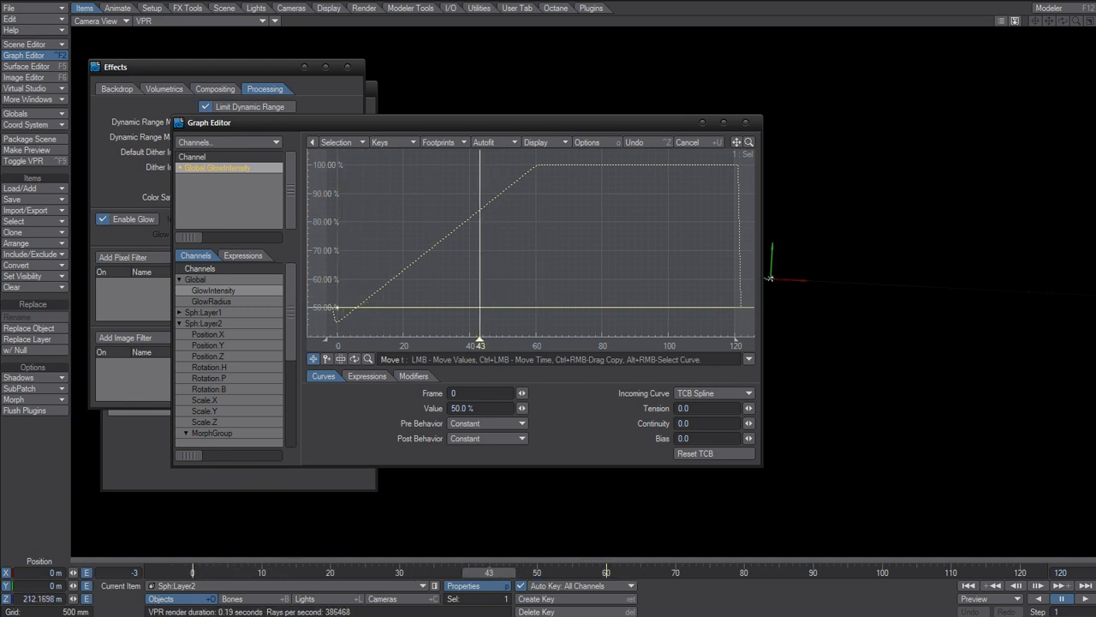
left_click(745, 122)
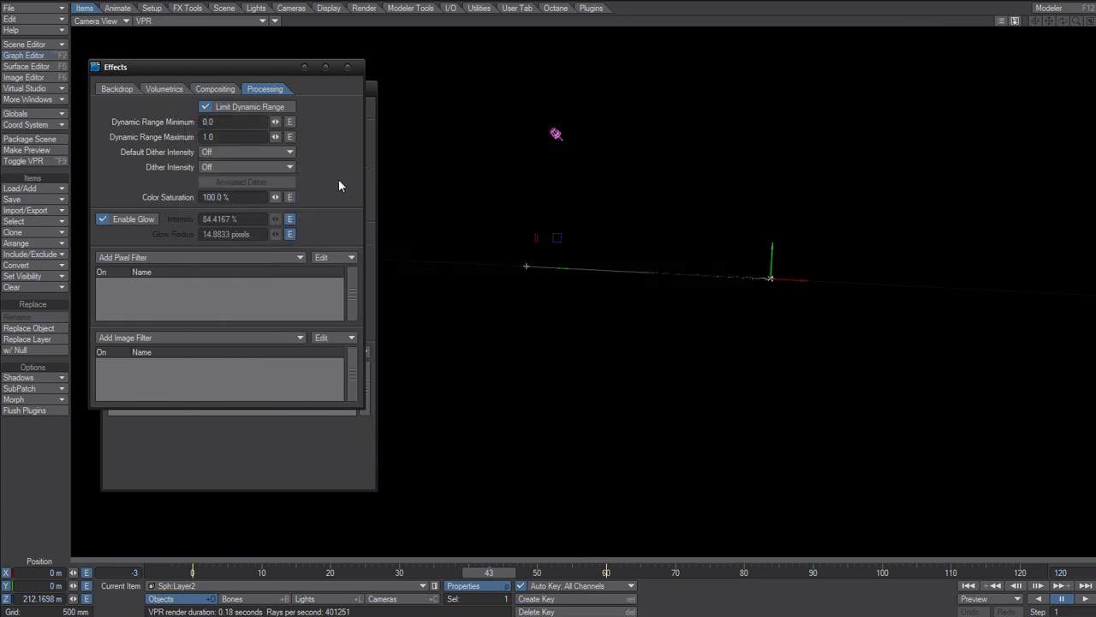
- Turn the Morph Mixer displacement on Sph:Layer2 back on
left_click(224, 449)
left_click(190, 377)
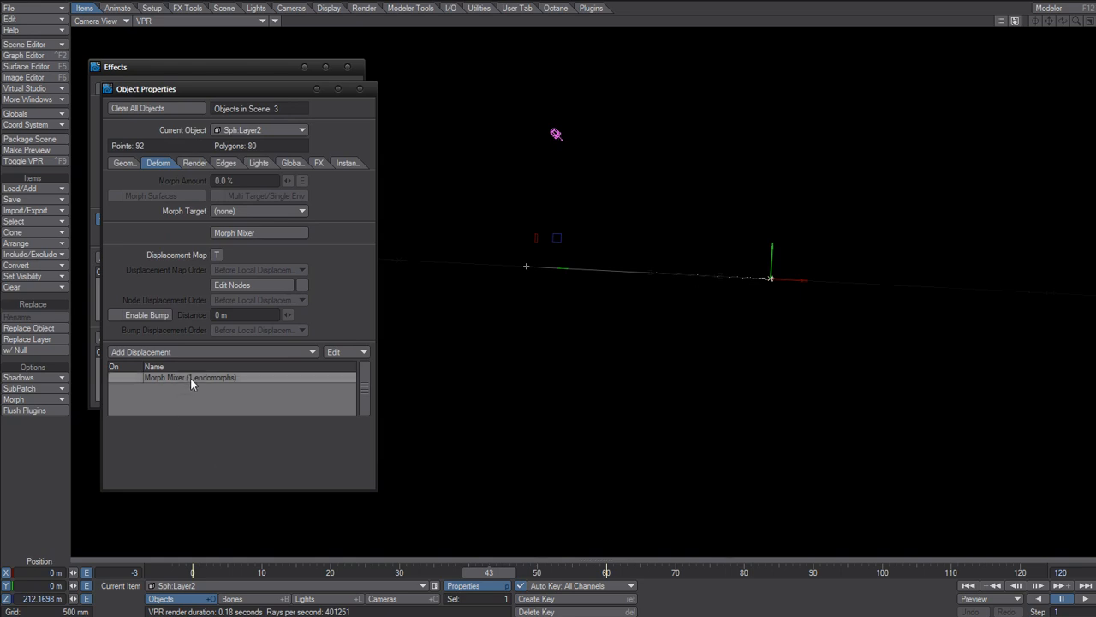
left_click(128, 377)
- Set the scale of the Channel Follower modifier on the MorphBig envelope to 50%, and close the Graph Editor and Morph Mixer
double_click(199, 376)
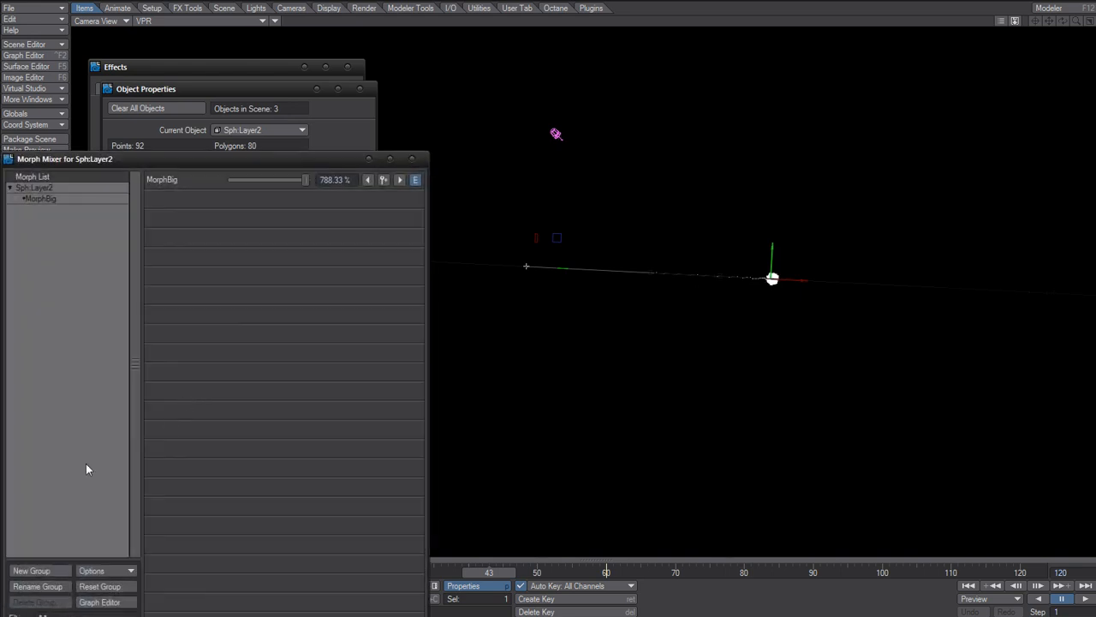
left_click(414, 180)
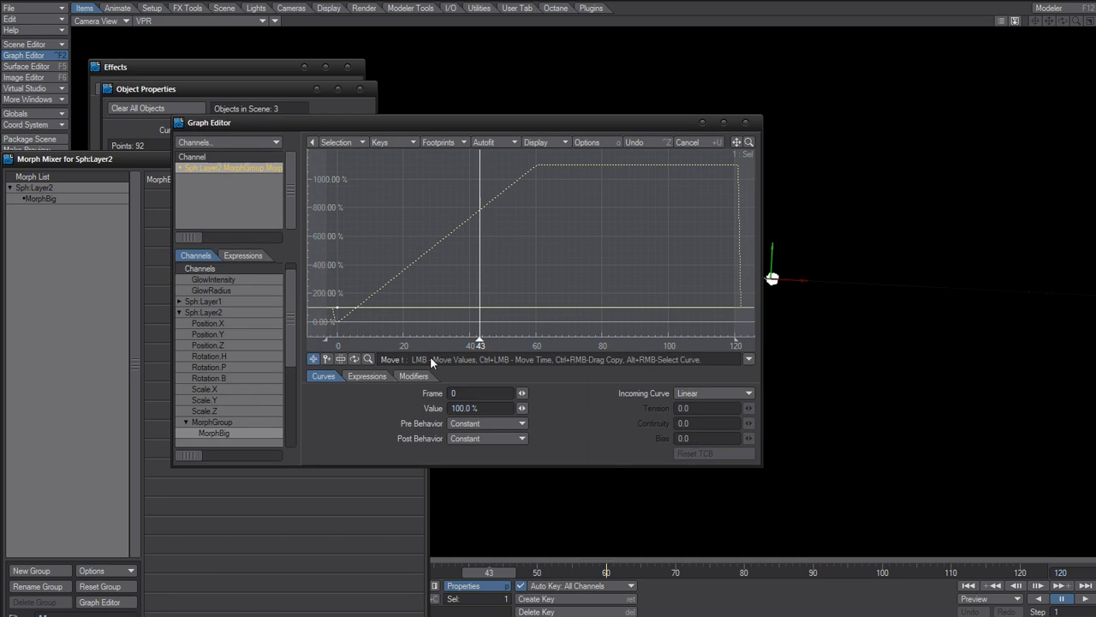
left_click(367, 376)
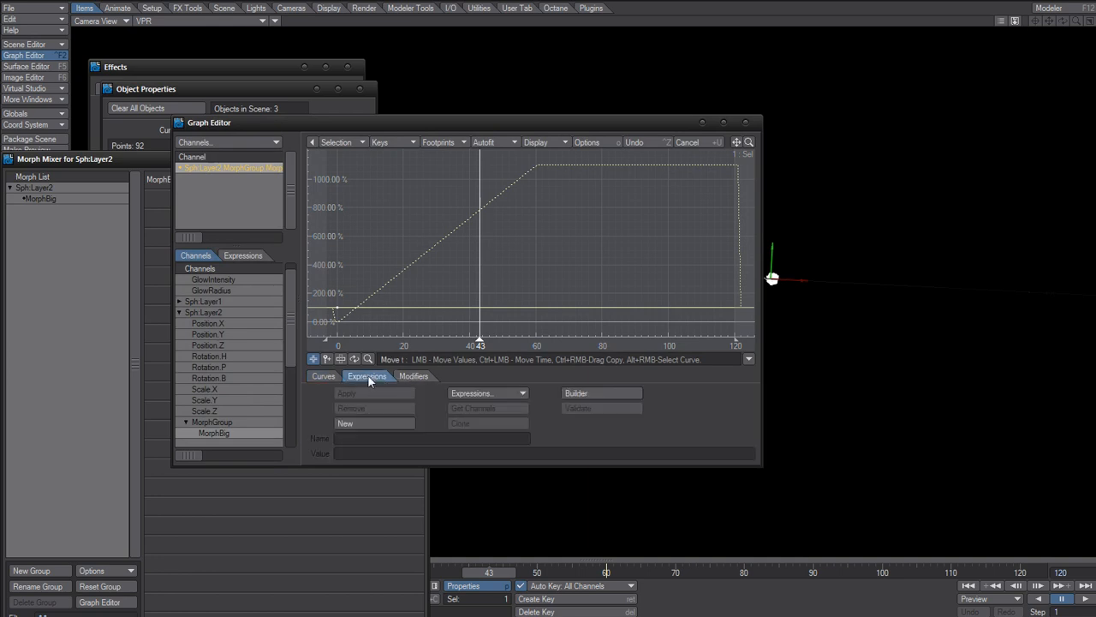
left_click(414, 376)
double_click(396, 418)
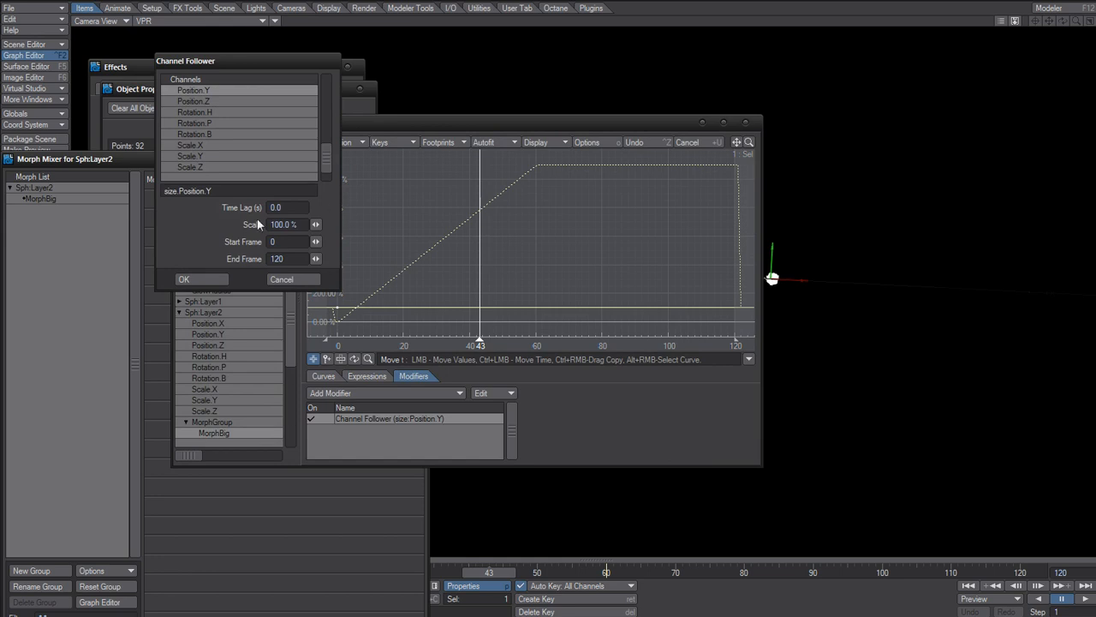
left_click(295, 224)
type("50")
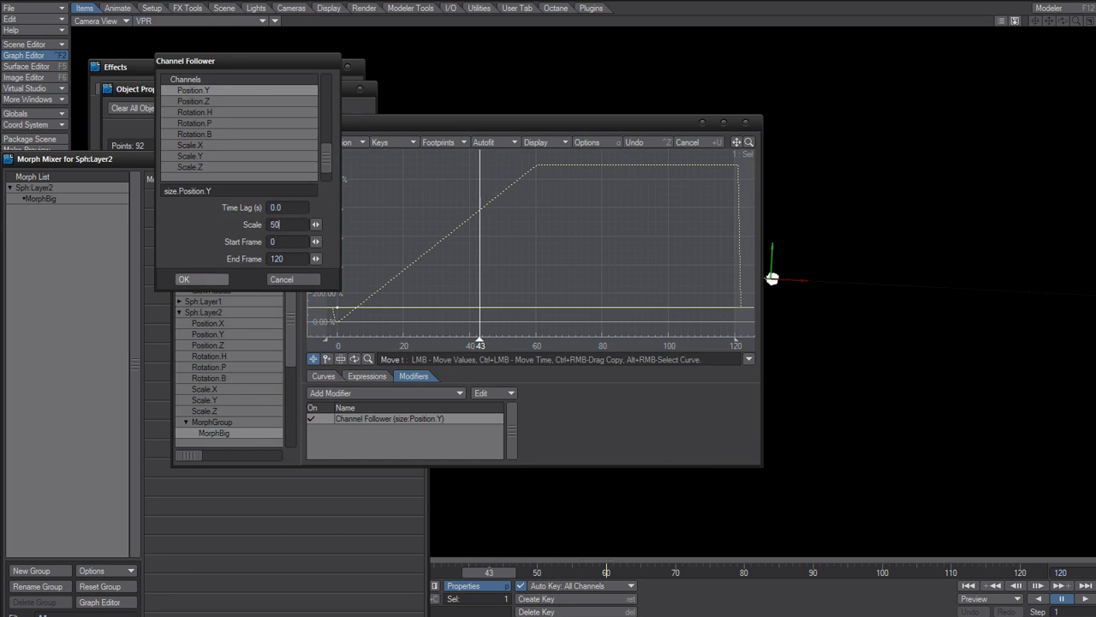
key("Tab")
left_click(202, 281)
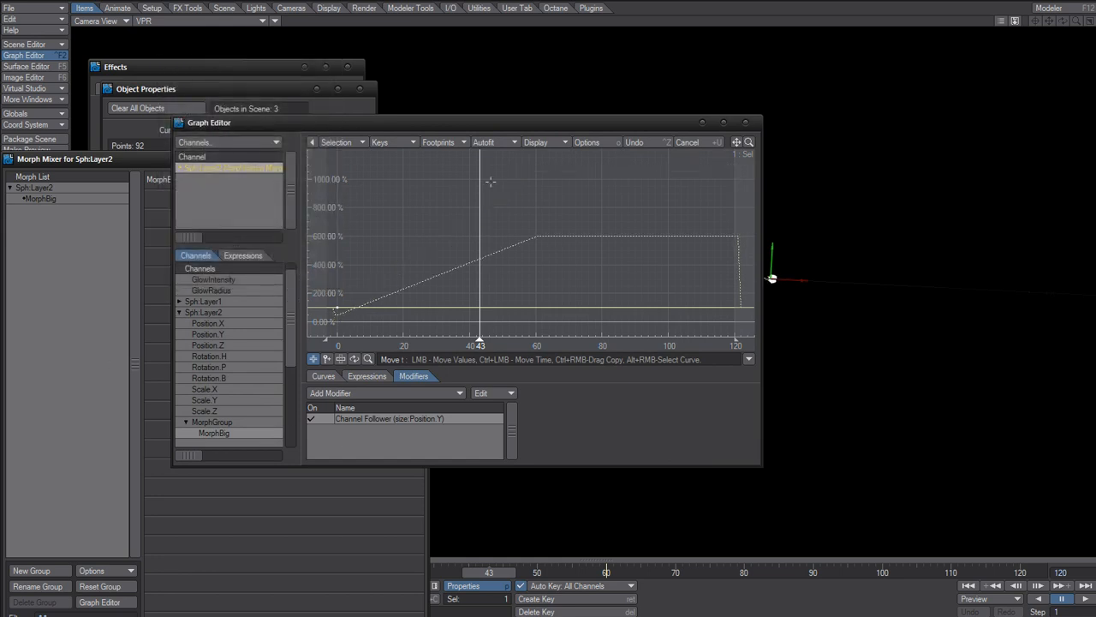
left_click(745, 122)
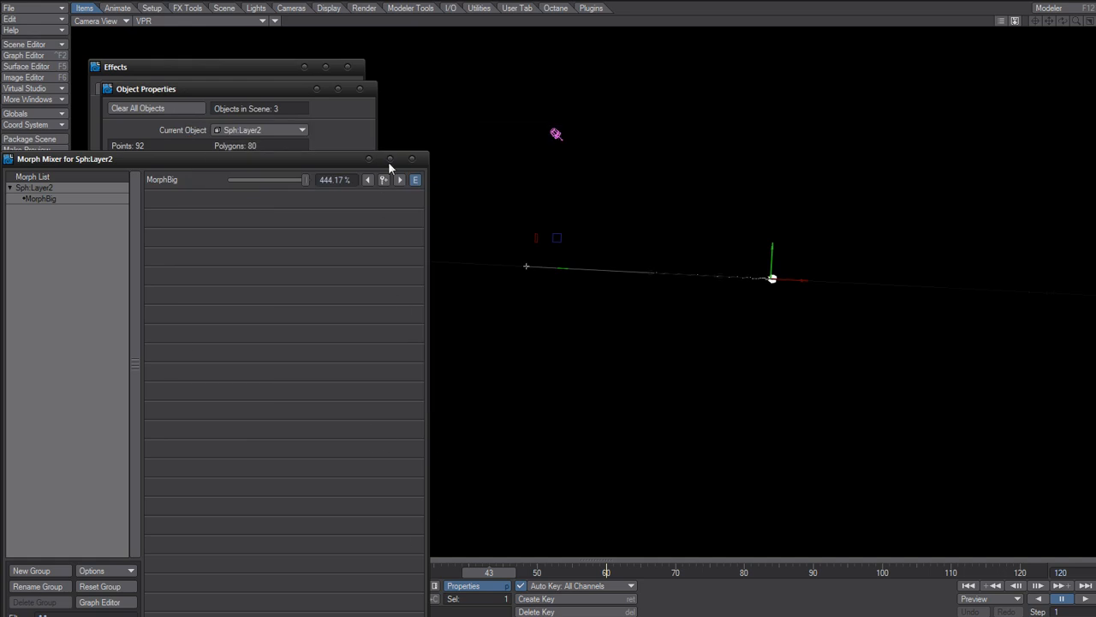
left_click(389, 159)
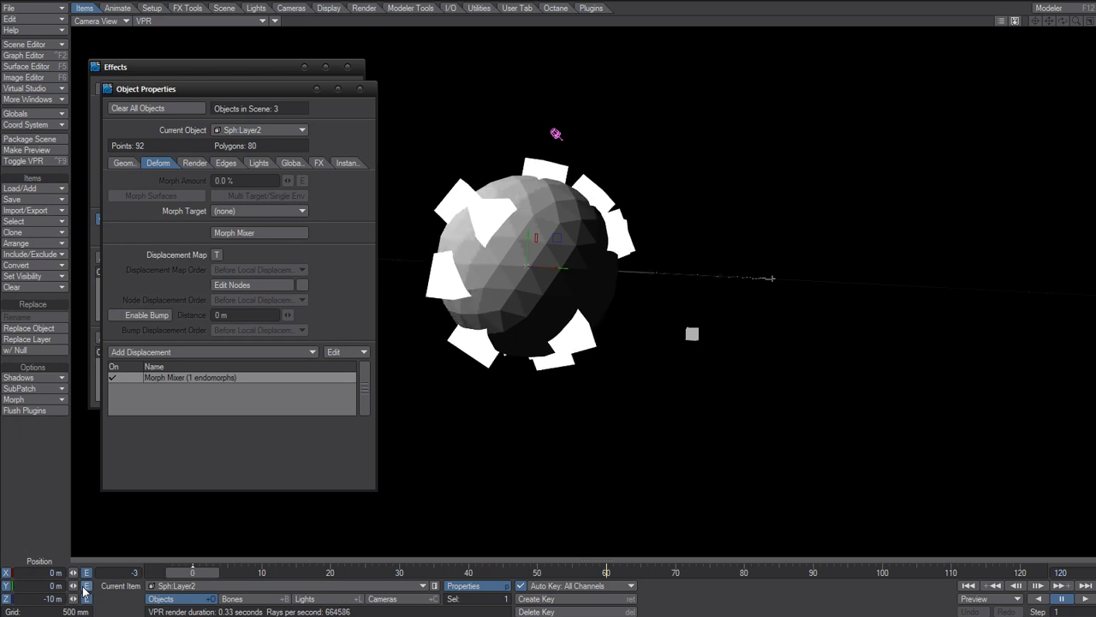
- Turn off MorphBig's Channel Follower modifier and set the MorphBig morph to 0% at frame 0
double_click(218, 378)
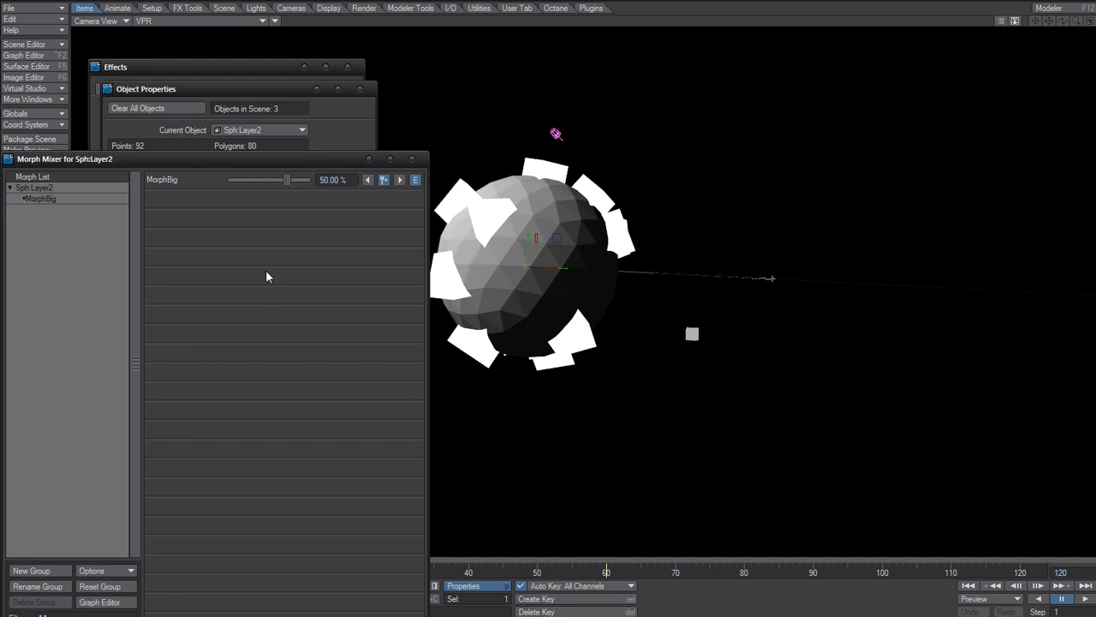
left_click_drag(326, 157, 178, 162)
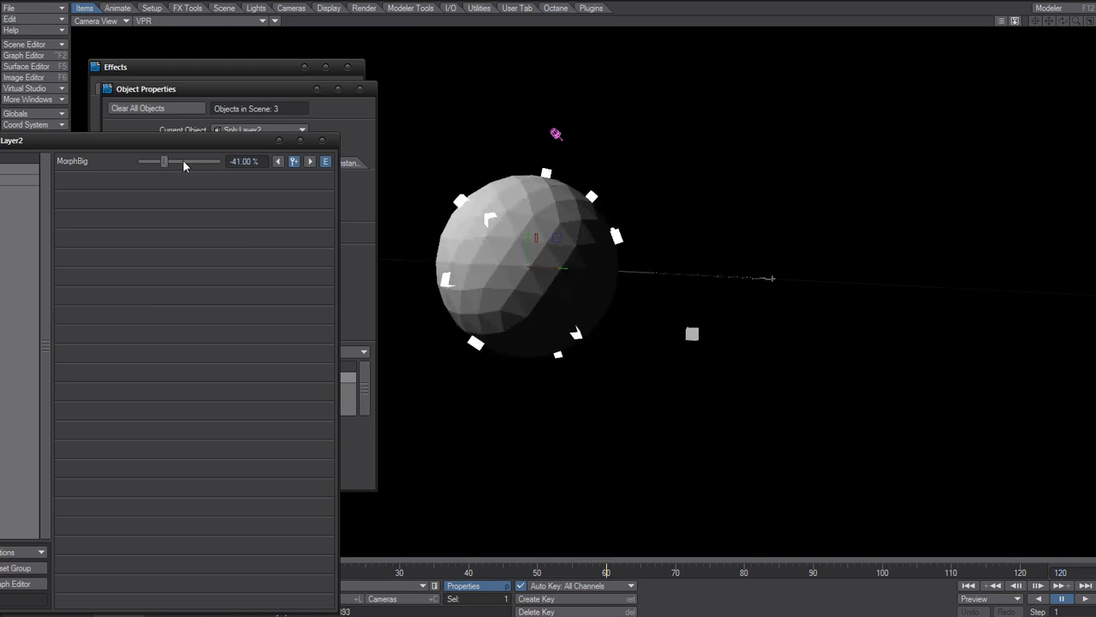
left_click(325, 161)
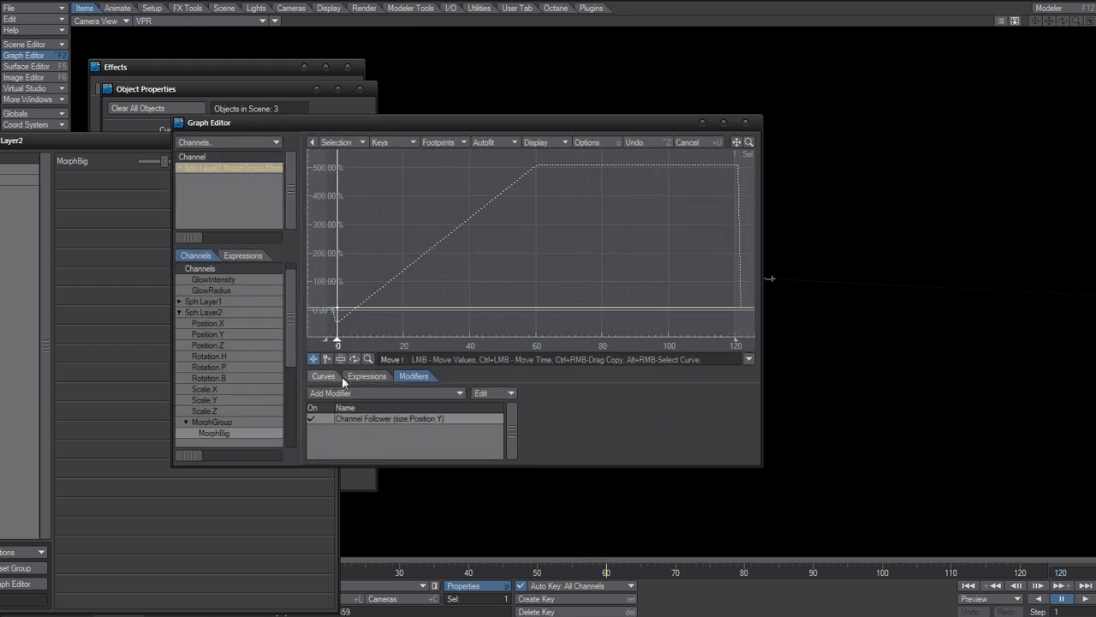
left_click(745, 122)
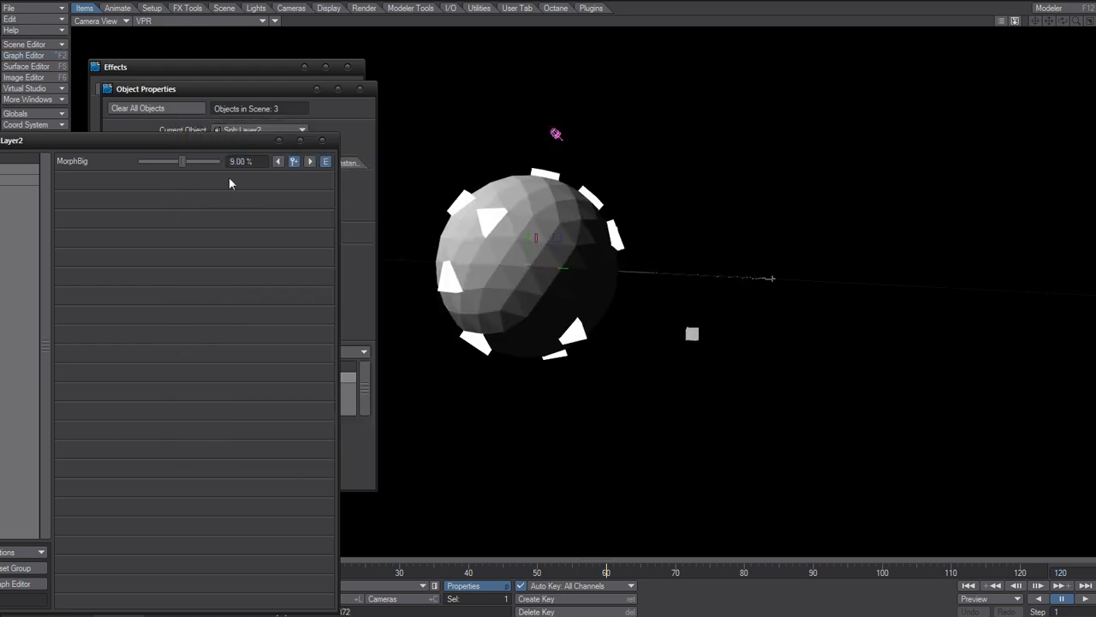
left_click_drag(253, 162, 227, 162)
type("0")
key("Return")
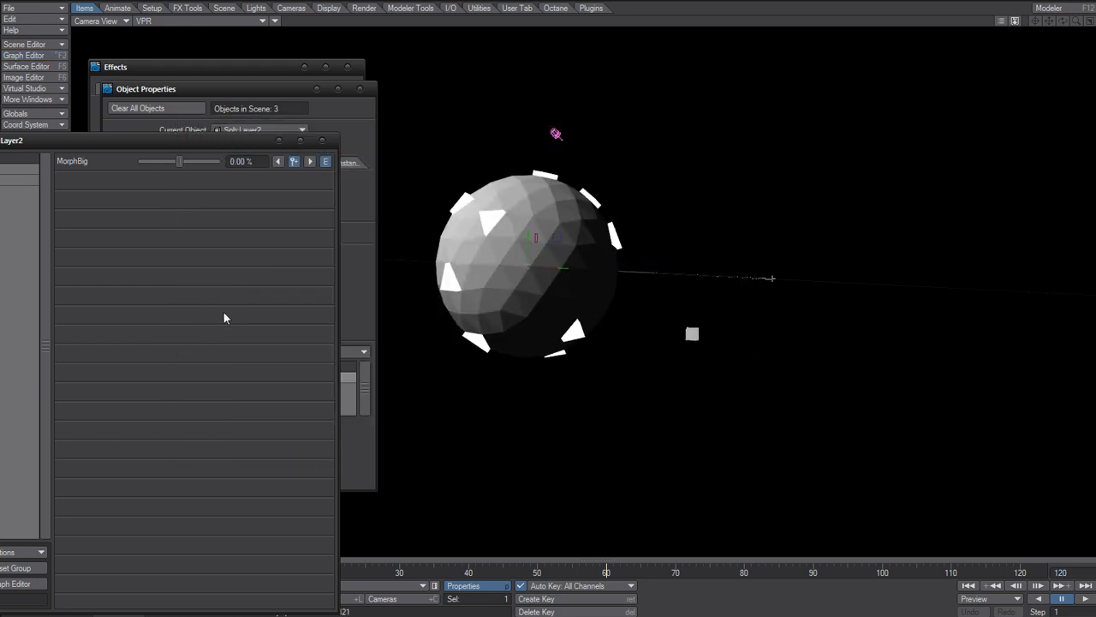
- Check the MorphBig key at frame 0 in the Graph Editor, and turn its Channel Follower modifier back on
left_click(326, 162)
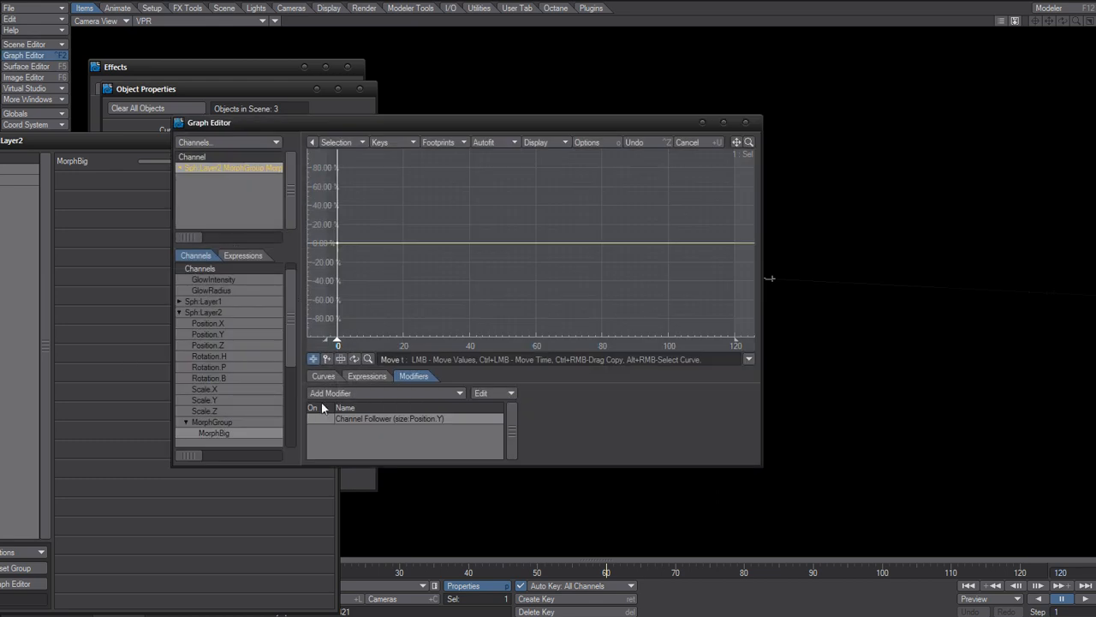
left_click(323, 375)
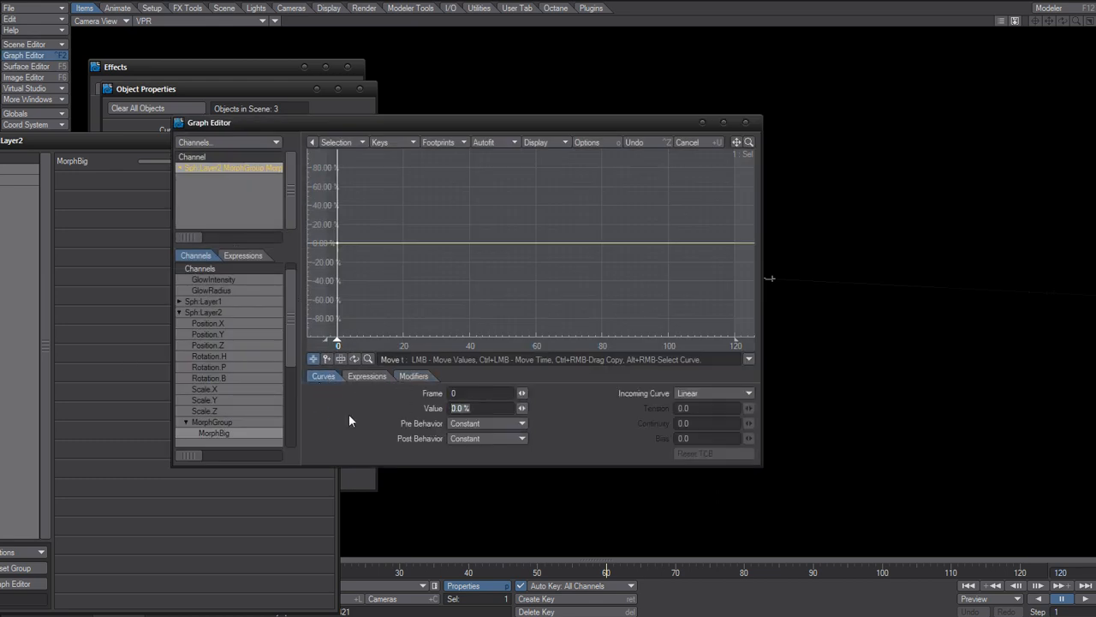
left_click_drag(533, 125, 405, 106)
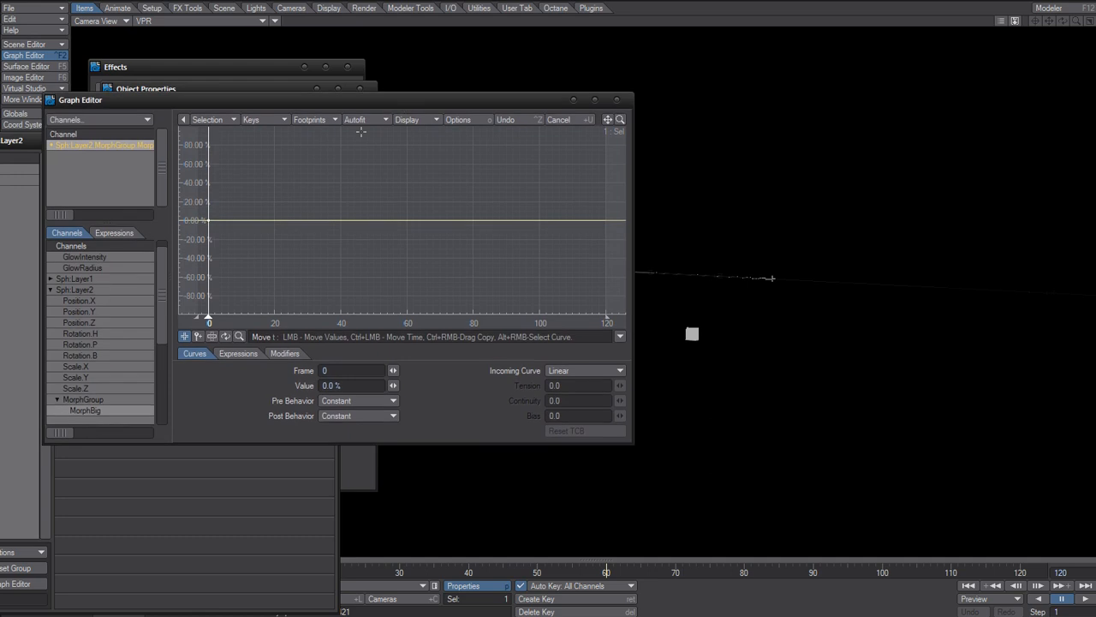
left_click(285, 353)
left_click(192, 396)
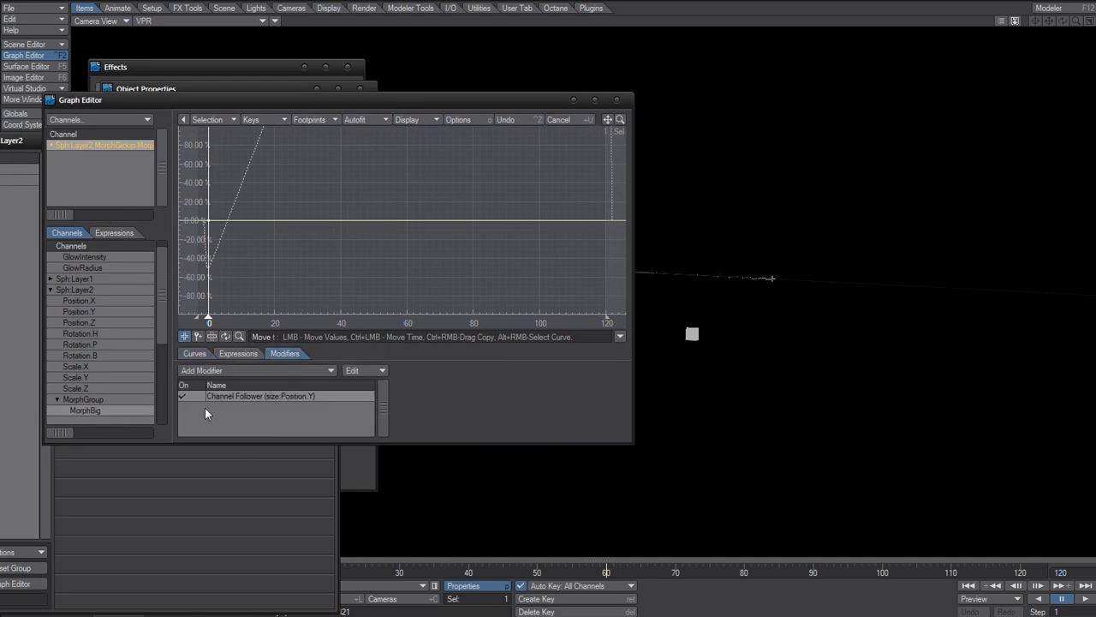
- Review the scale of MorphBig's Channel Follower modifier without changing it, and close the Morph Mixer
double_click(264, 395)
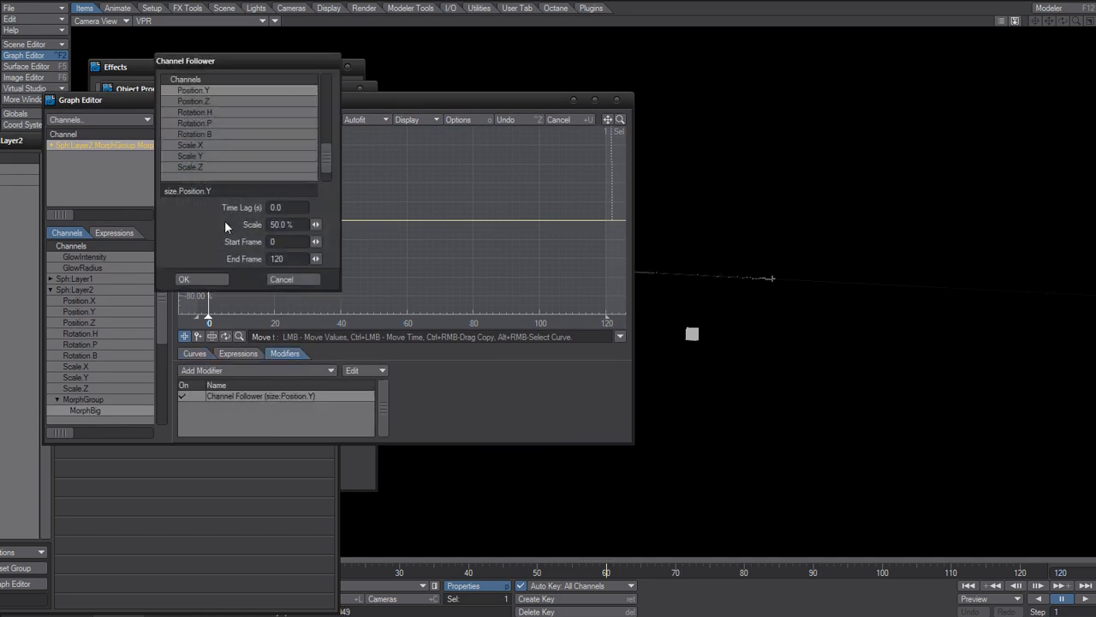
left_click(289, 279)
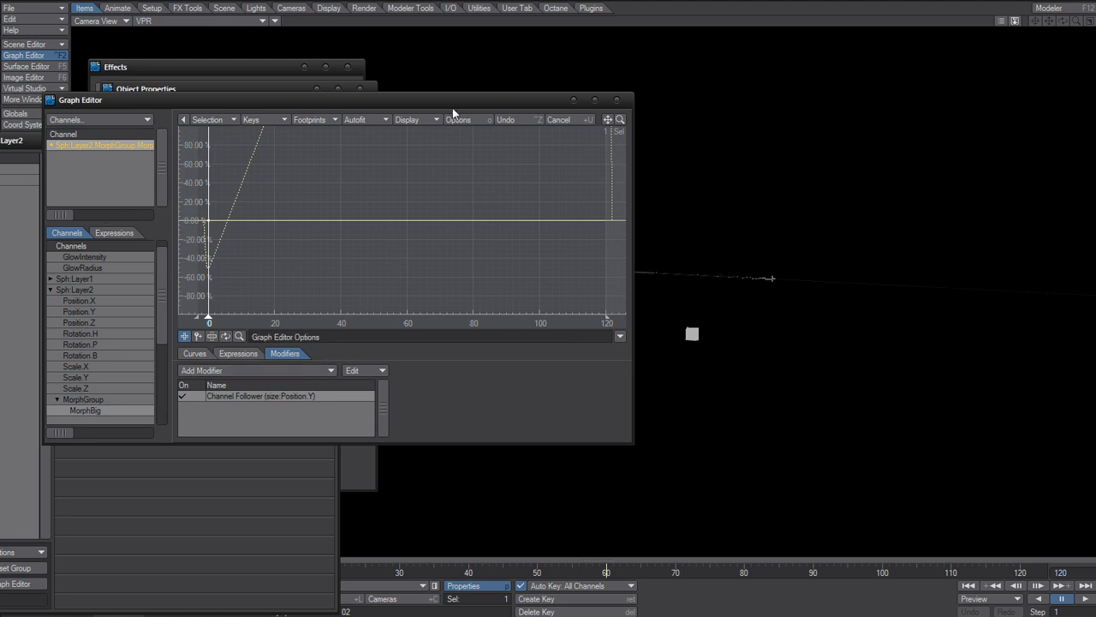
left_click_drag(446, 99, 470, 111)
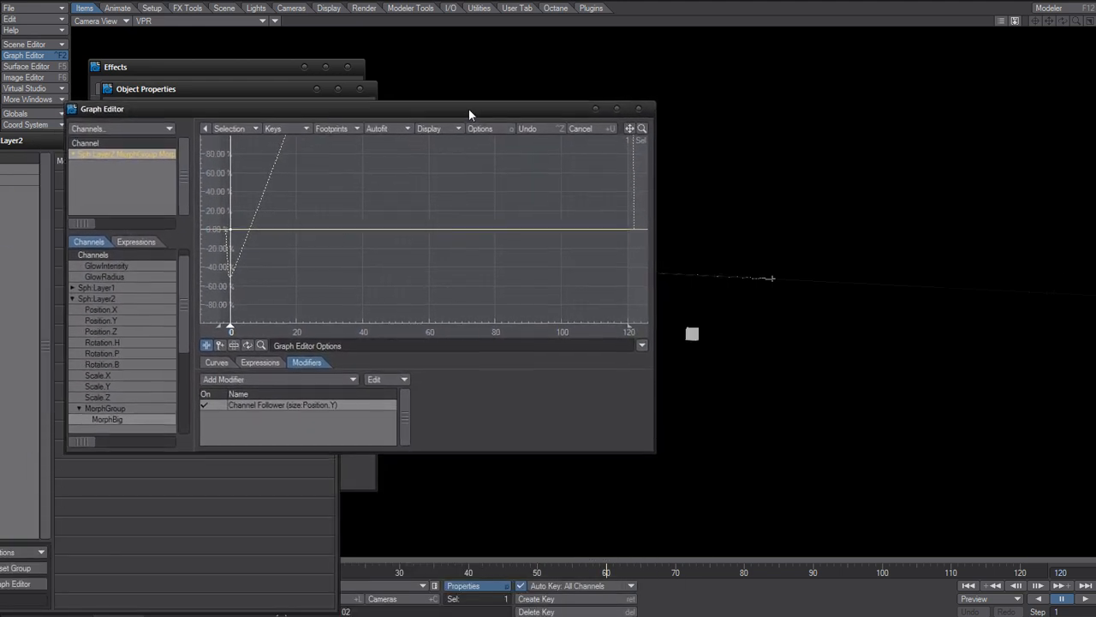
left_click(267, 484)
left_click(322, 141)
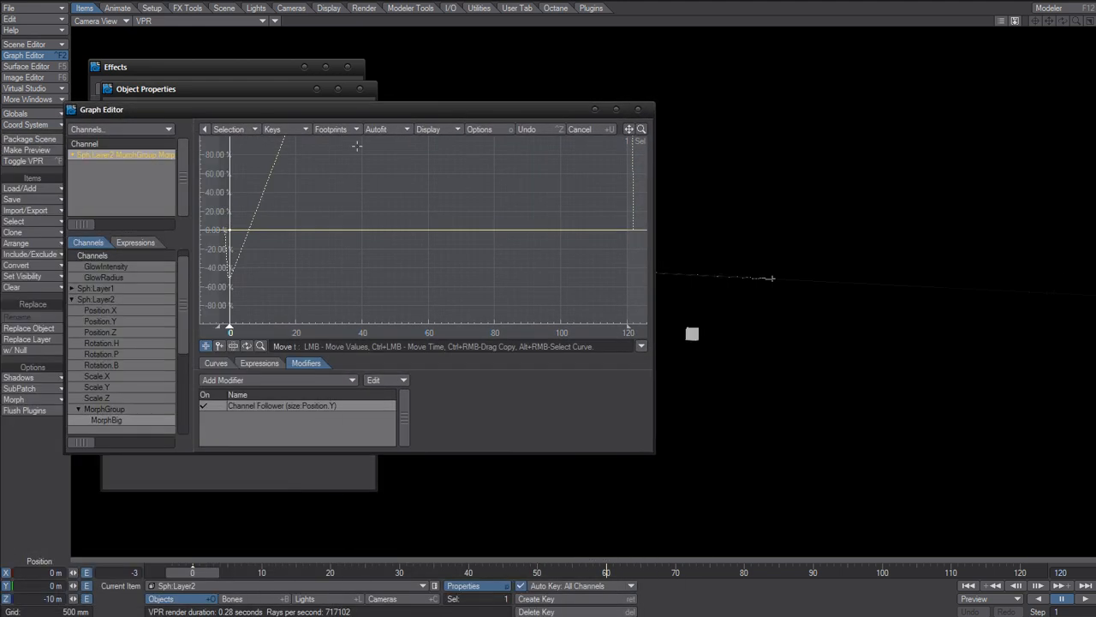
- Move the Graph Editor clear of the sphere and select the size null at frame 0
left_click_drag(401, 115, 874, 109)
left_click(283, 586)
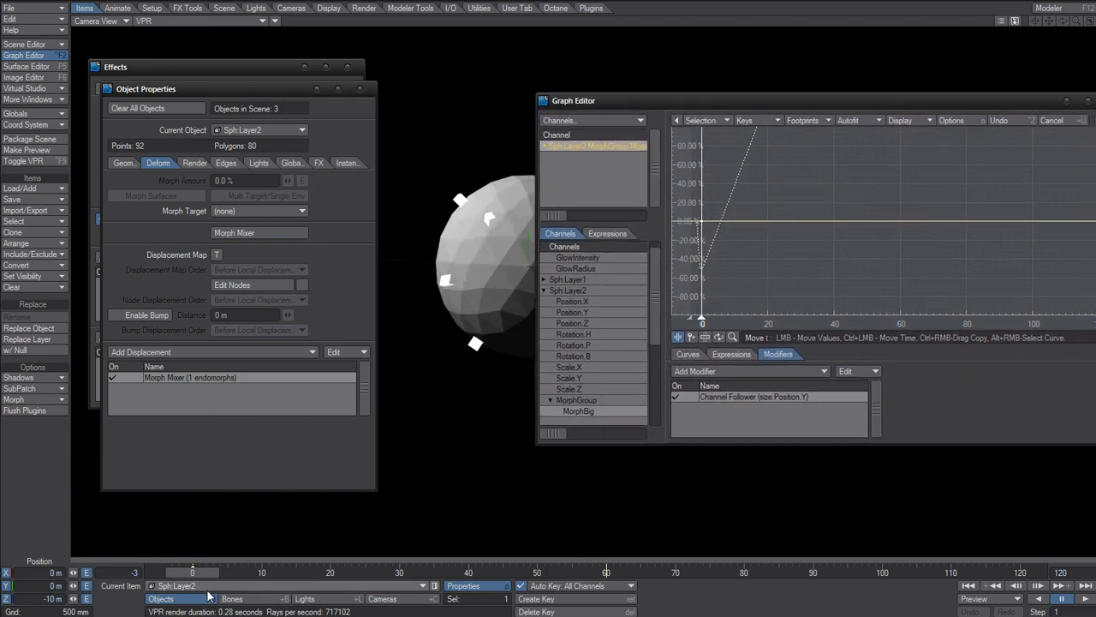
left_click(198, 611)
left_click_drag(756, 105, 1006, 98)
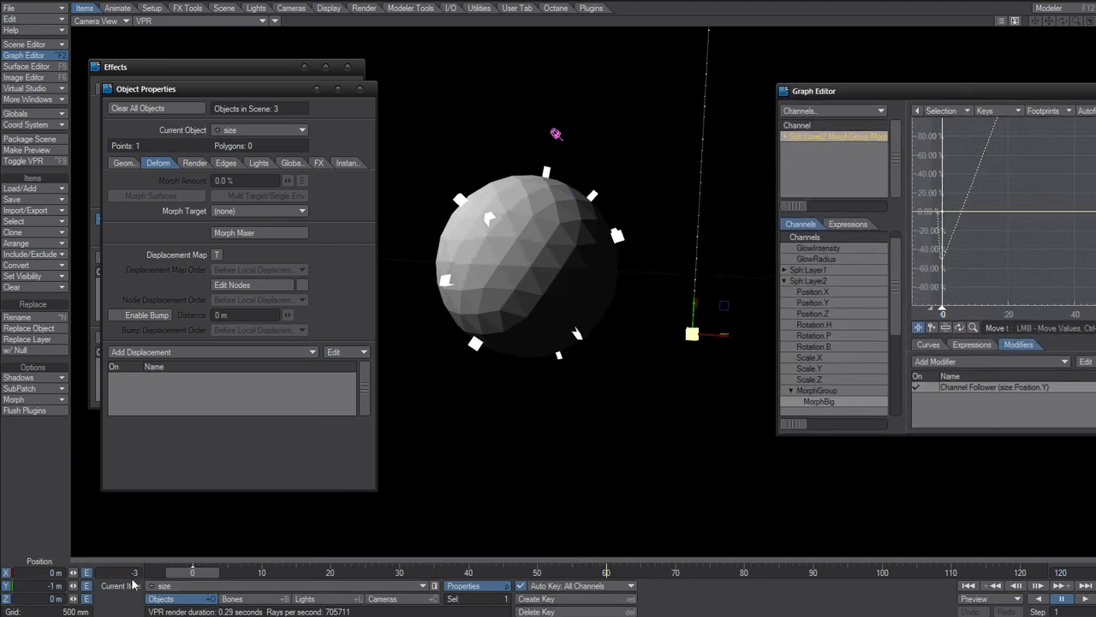
left_click_drag(195, 572, 197, 572)
- Reopen the Graph Editor for the size null and inspect the frame 0 key on its Position.Y curve
left_click_drag(934, 92, 551, 108)
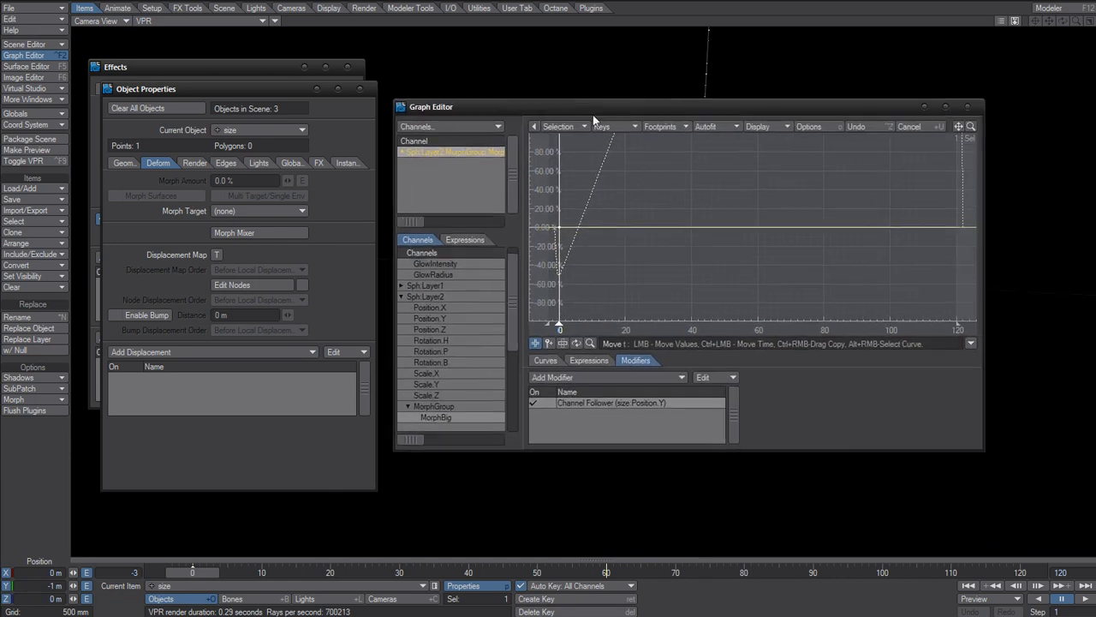
left_click(970, 108)
key("F2")
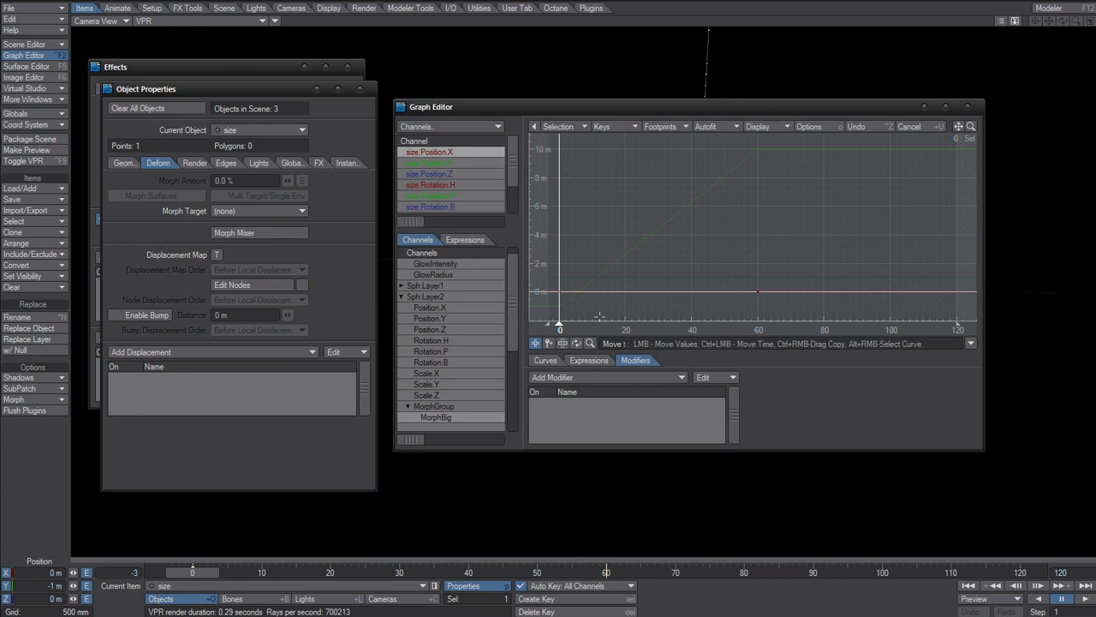
left_click(453, 165)
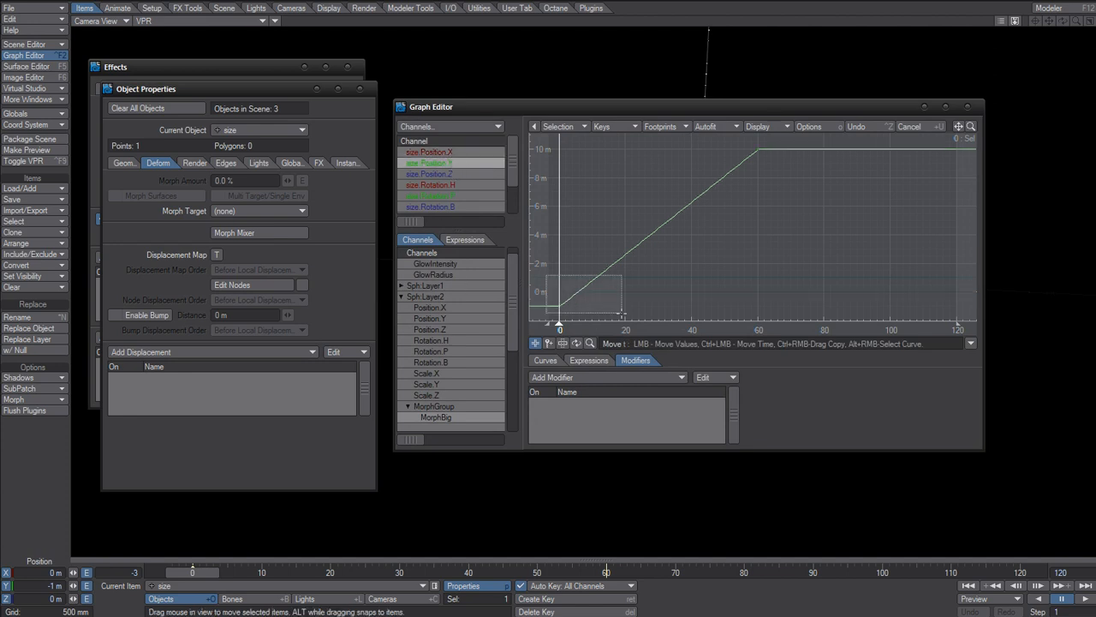
left_click(545, 360)
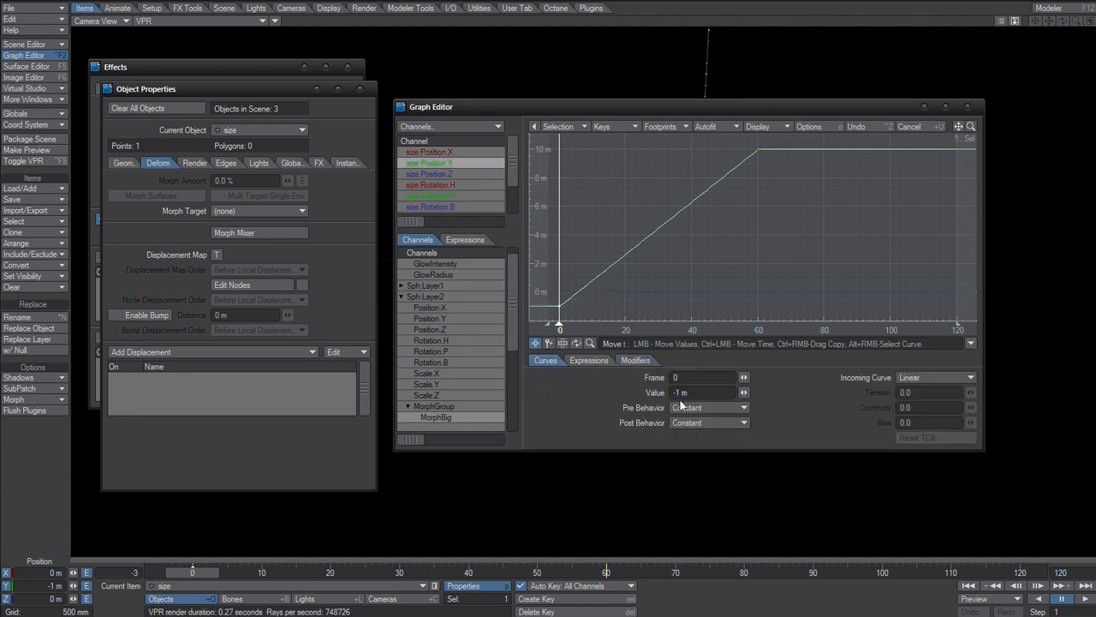
- Move the size null's first Position.Y key to frame -10, close the Graph Editor, and update the scene at frame 0
left_click(698, 377)
type("-")
type("10")
key("Tab")
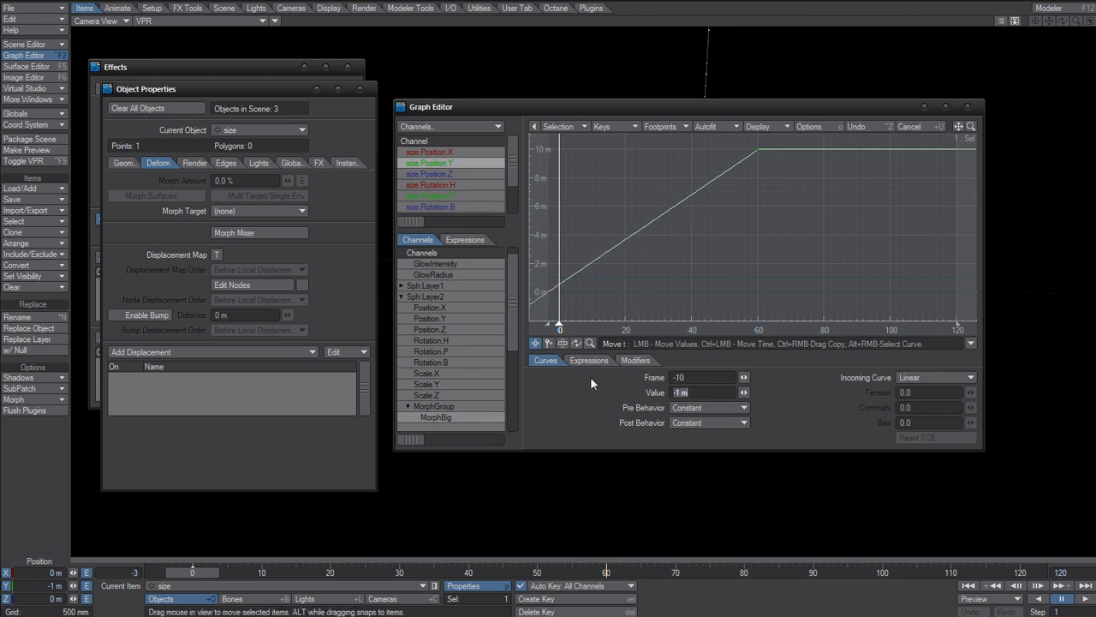
left_click(555, 410)
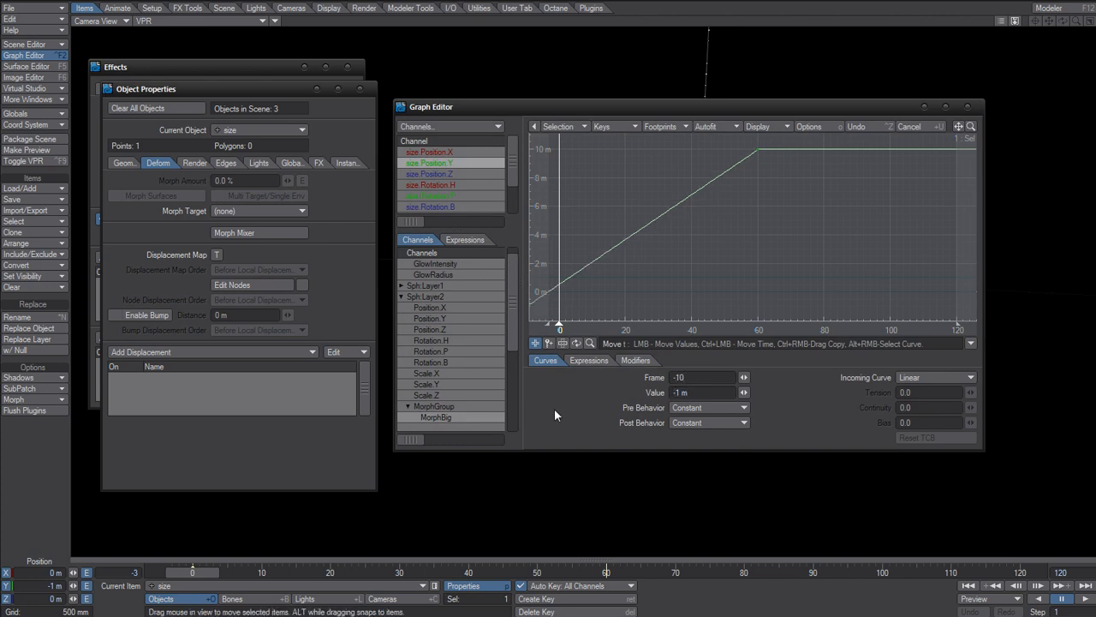
left_click(967, 106)
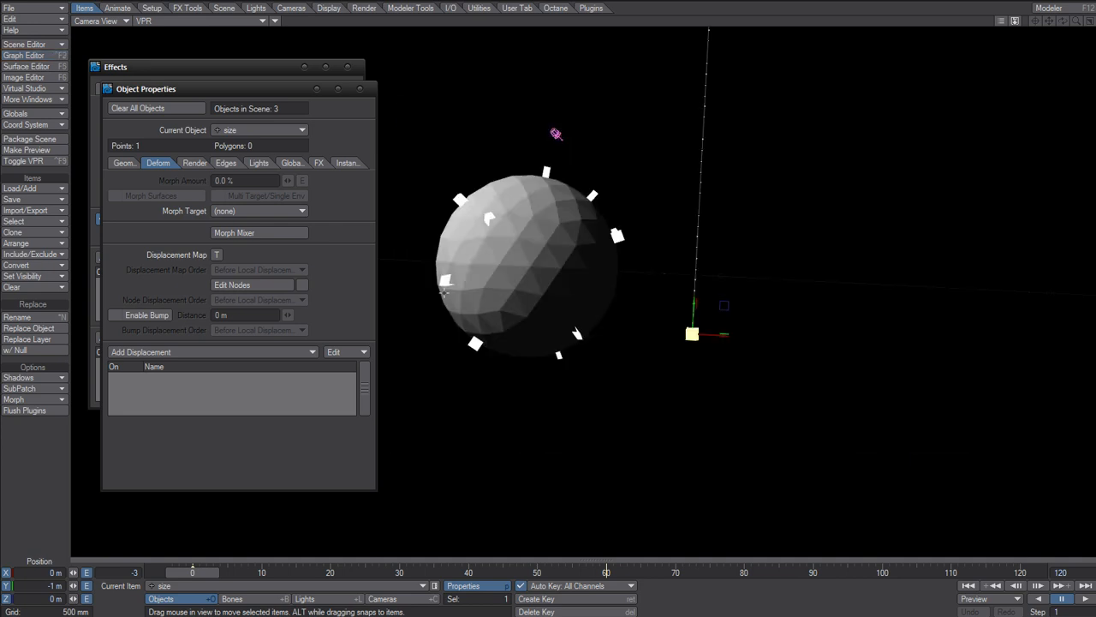
left_click(213, 578)
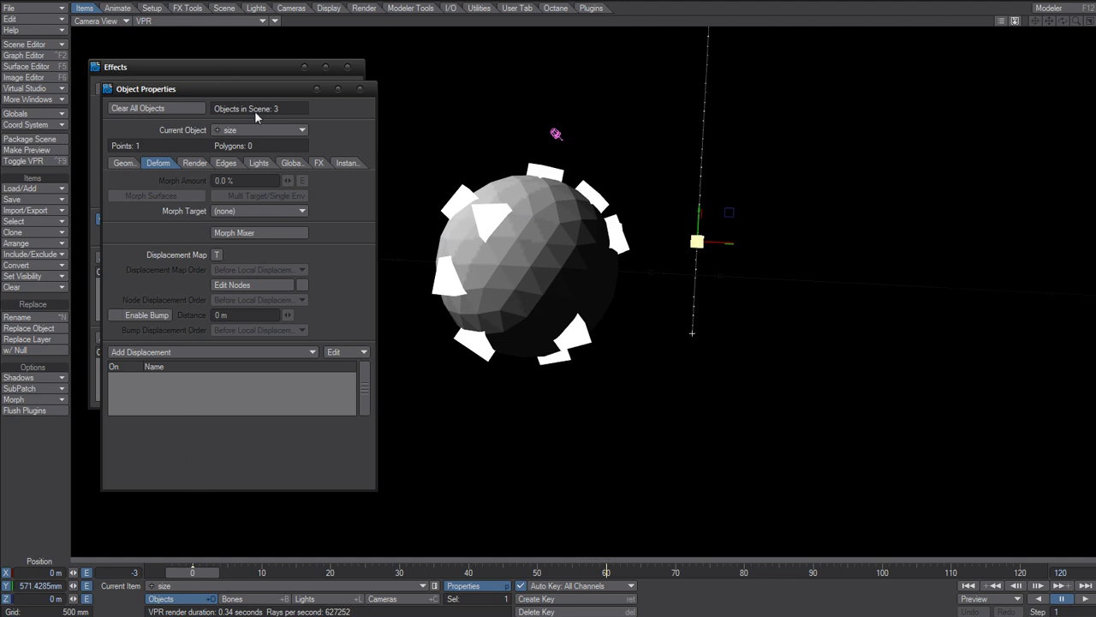
- Inspect the GlowIntensity envelope at frame 0 from the Effects processing settings, and return to Object Properties
left_click(227, 68)
left_click(289, 218)
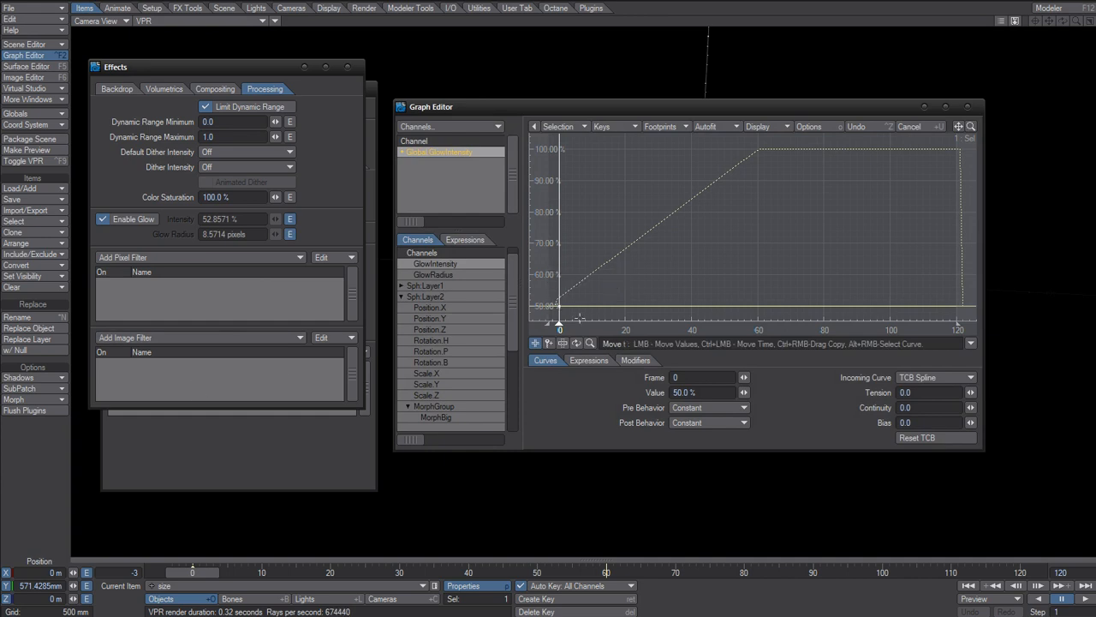
left_click(968, 106)
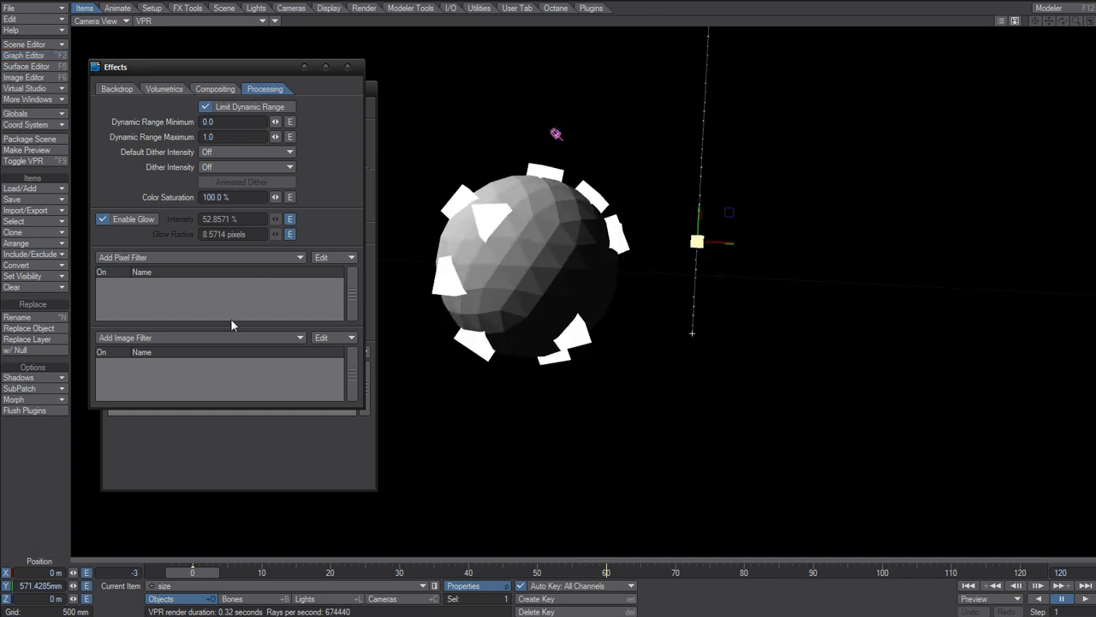
left_click(220, 457)
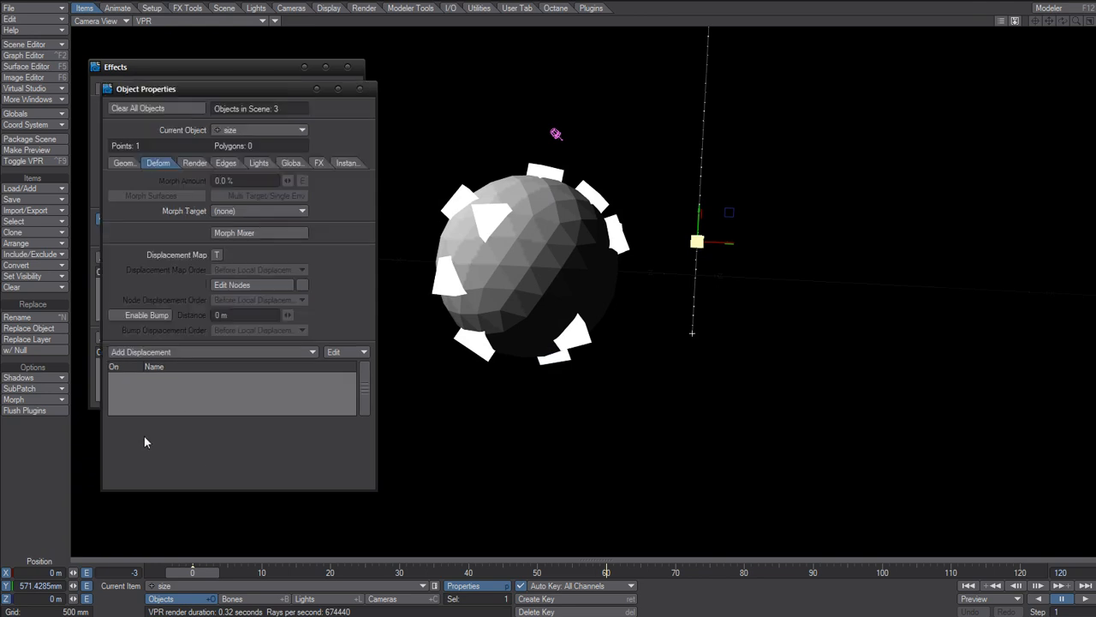
- Open the MorphBig envelope from Sph:Layer2's Morph Mixer in the Graph Editor, with space visible around its curve
left_click(250, 131)
left_click(255, 120)
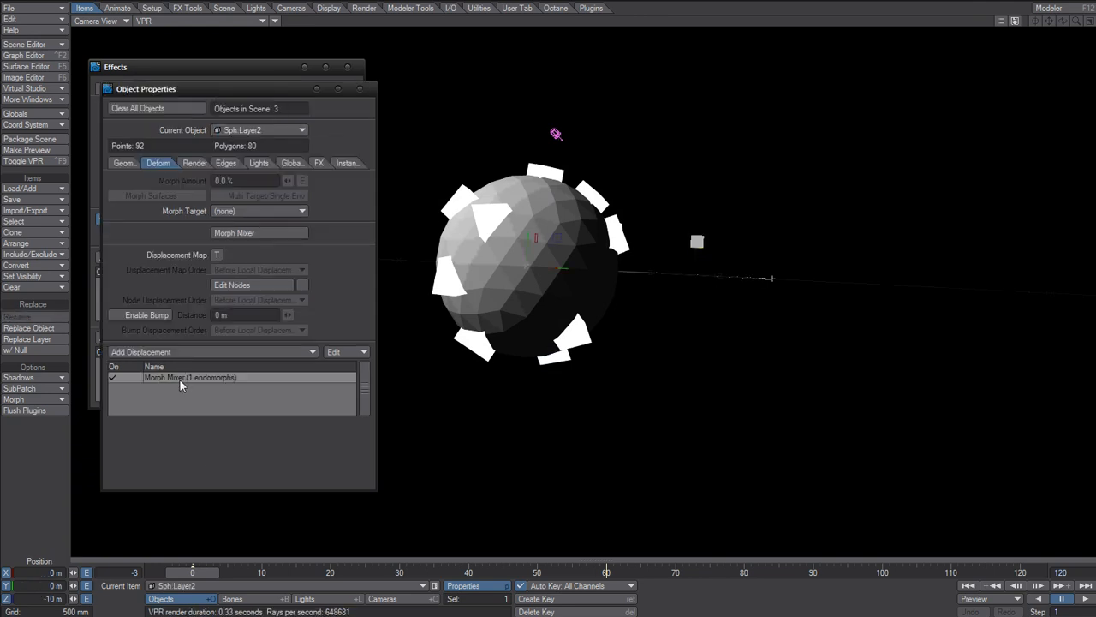
double_click(179, 379)
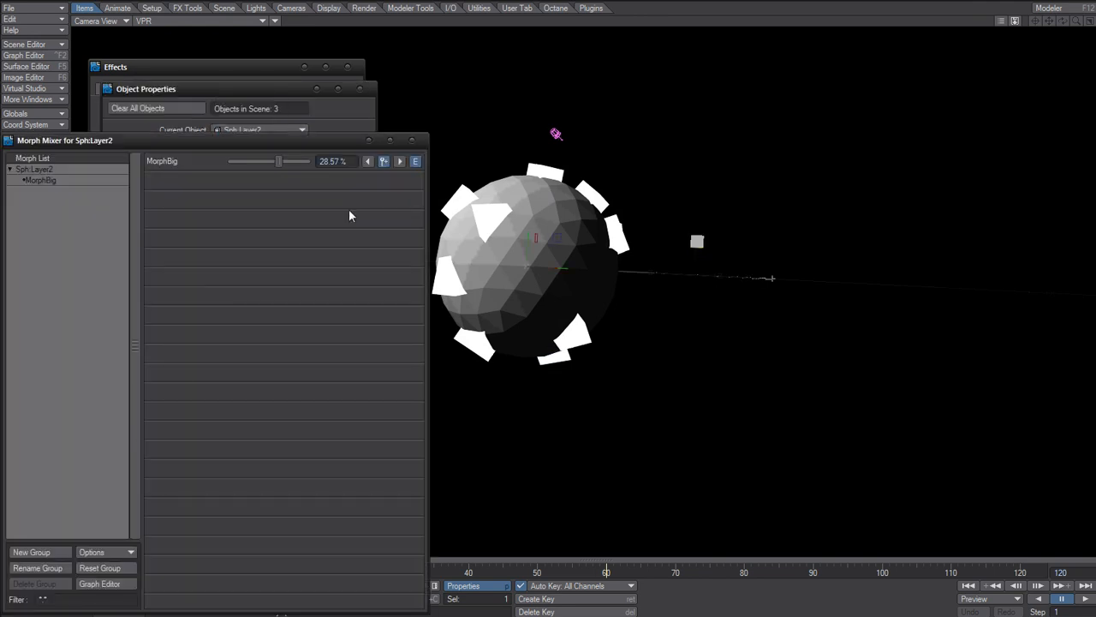
left_click(415, 162)
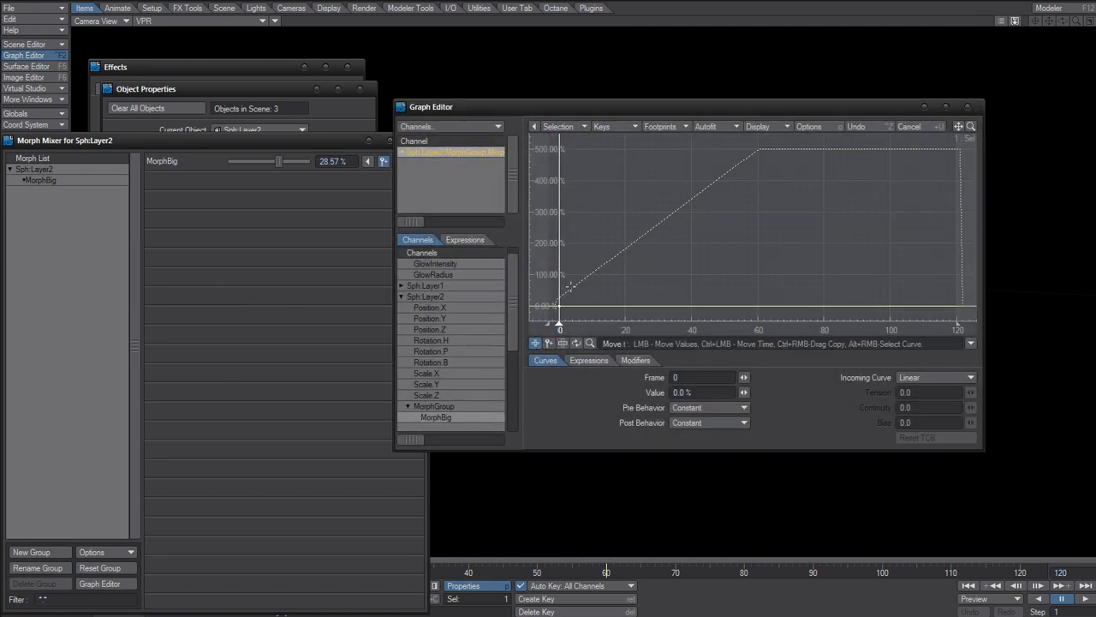
left_click_drag(626, 105, 384, 179)
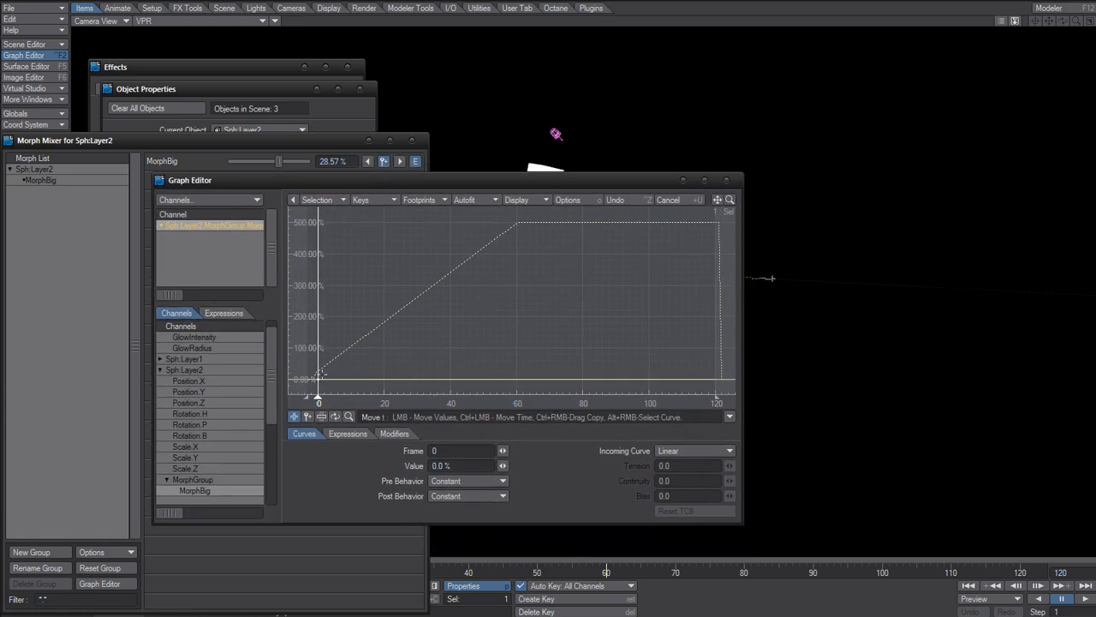
left_click(480, 199)
left_click(482, 202)
left_click_drag(730, 200, 695, 206)
right_click_drag(352, 307, 422, 391)
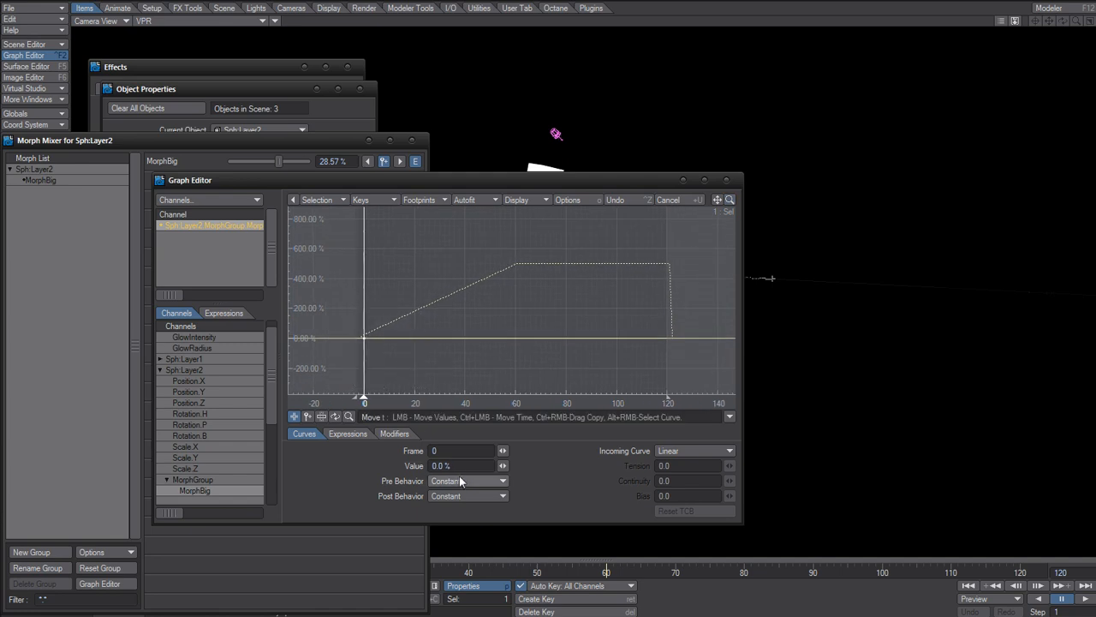
- Try raising MorphBig's frame 0 key to about 188 %, and reset it to 0 %
left_click_drag(503, 466, 556, 466)
left_click_drag(469, 466, 257, 471)
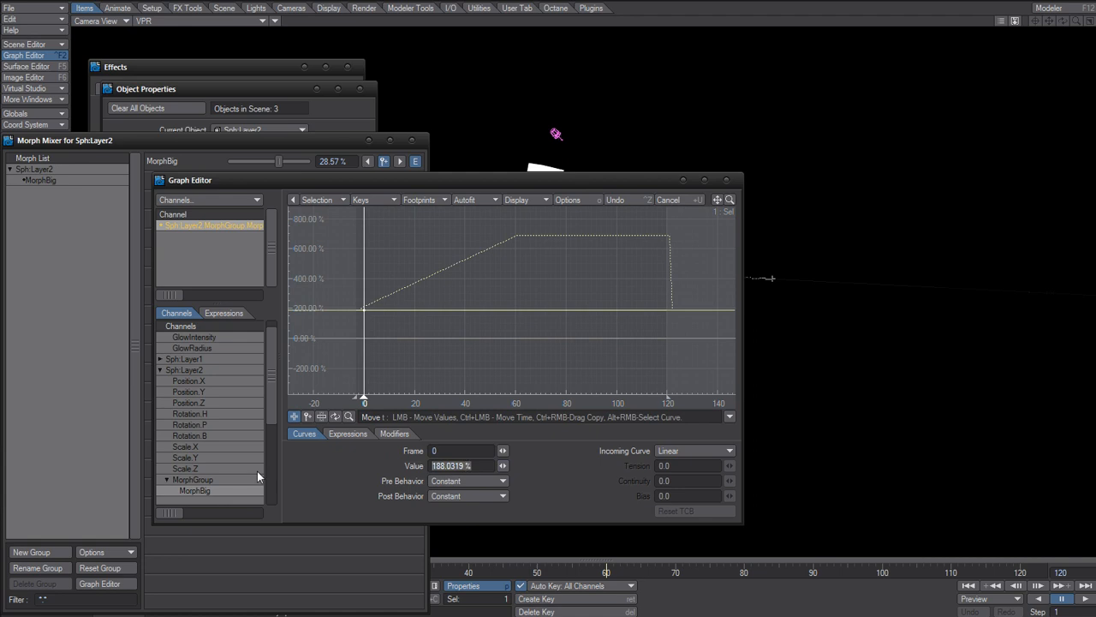
type("0")
key("Tab")
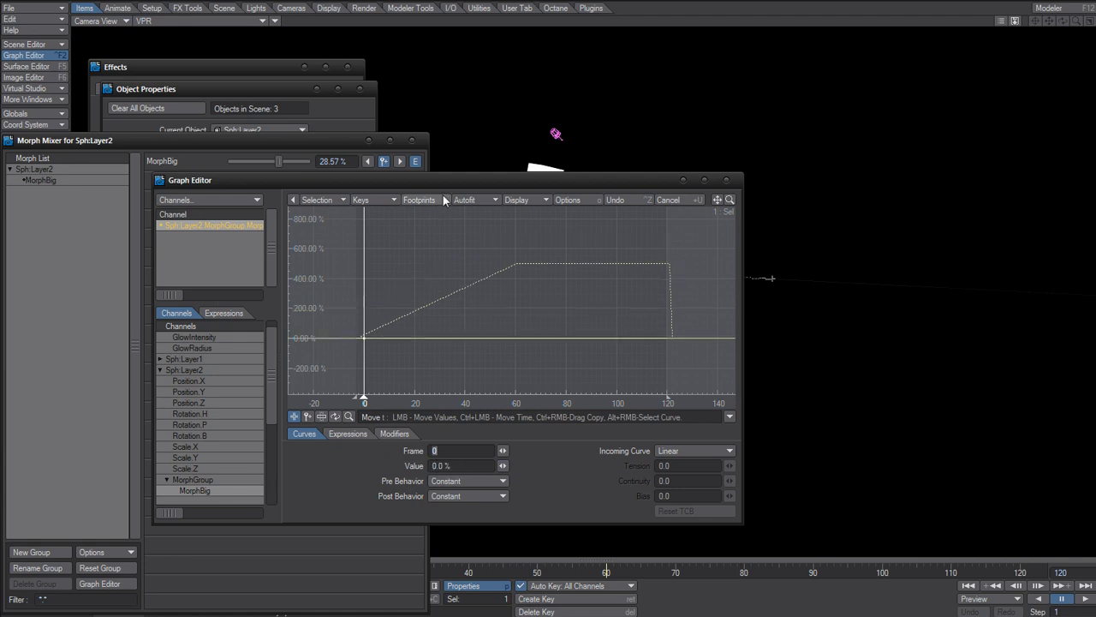
- Clear the editor windows away from the sphere and try about -22.9 % for MorphBig's frame 0 key
left_click_drag(434, 183, 902, 134)
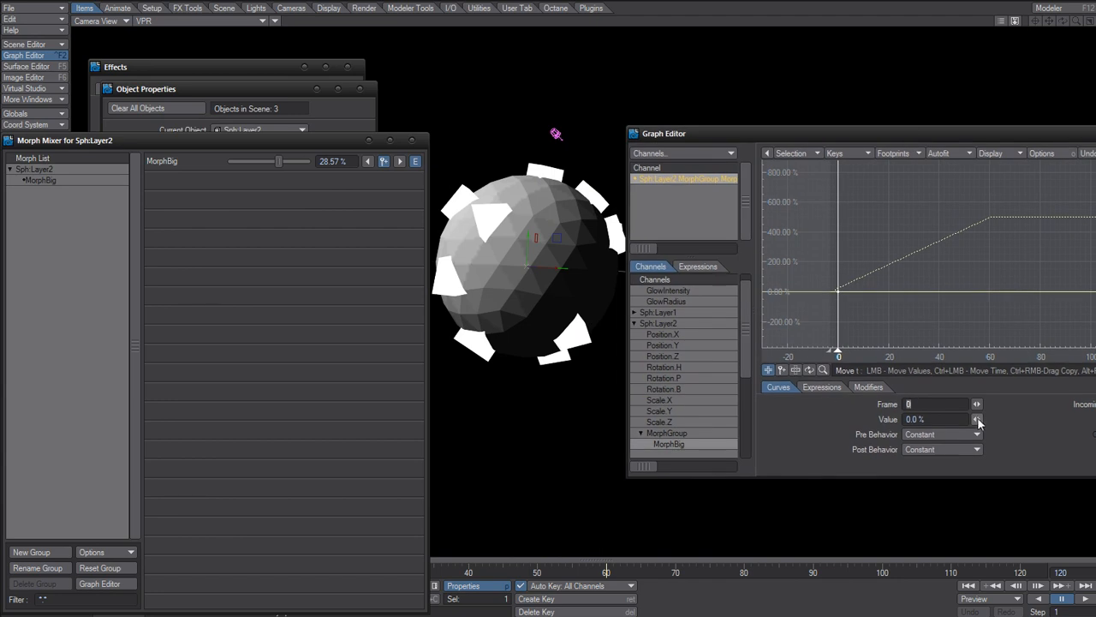
left_click_drag(978, 421, 906, 417)
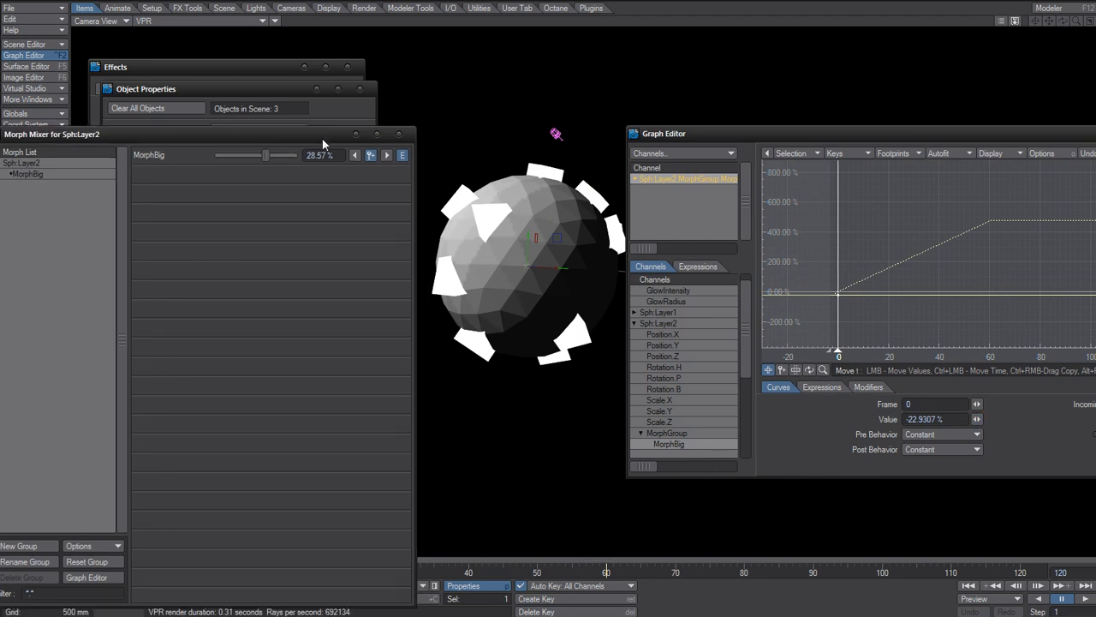
left_click_drag(322, 140, 25, 140)
left_click_drag(198, 576, 199, 577)
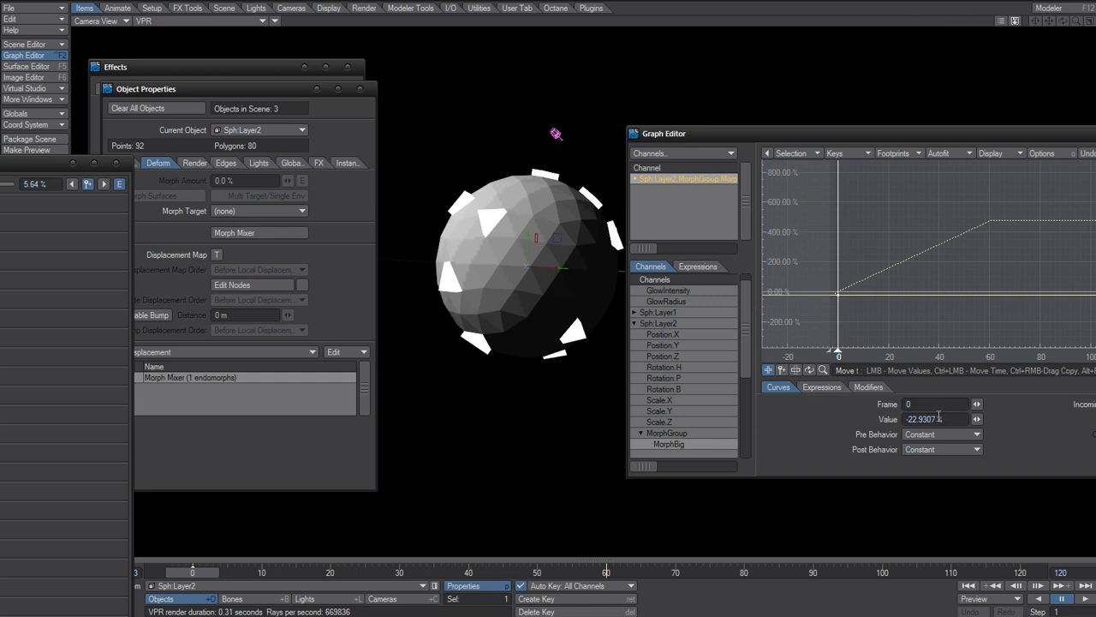
- Try -50 % for MorphBig's frame 0 key, and return the value to 0 %
left_click_drag(887, 133, 805, 115)
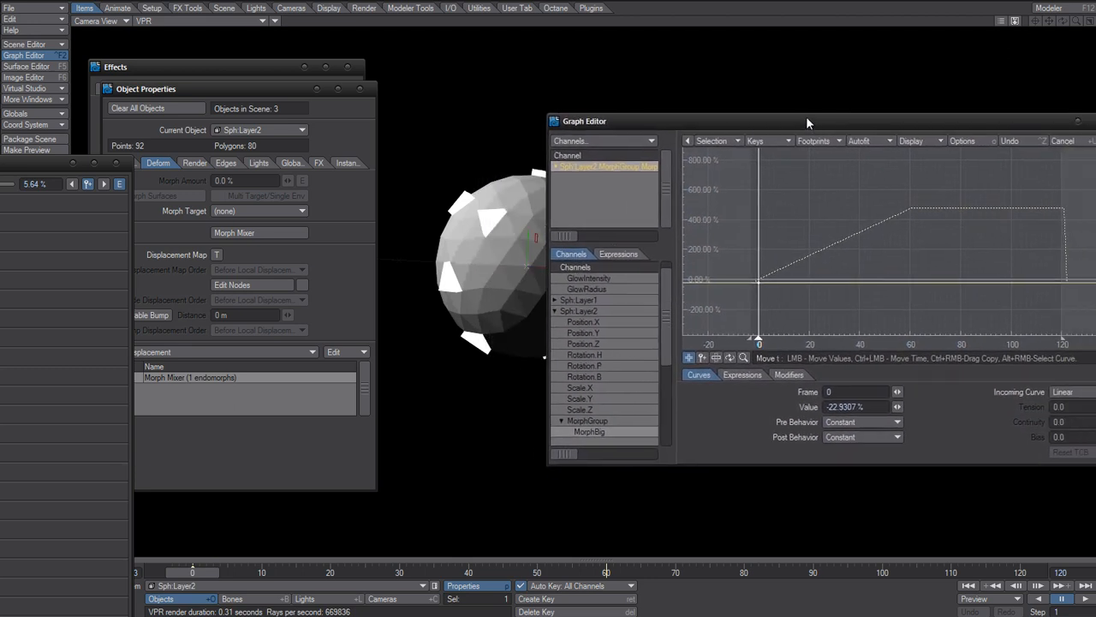
left_click(866, 406)
type("-50")
key("Tab")
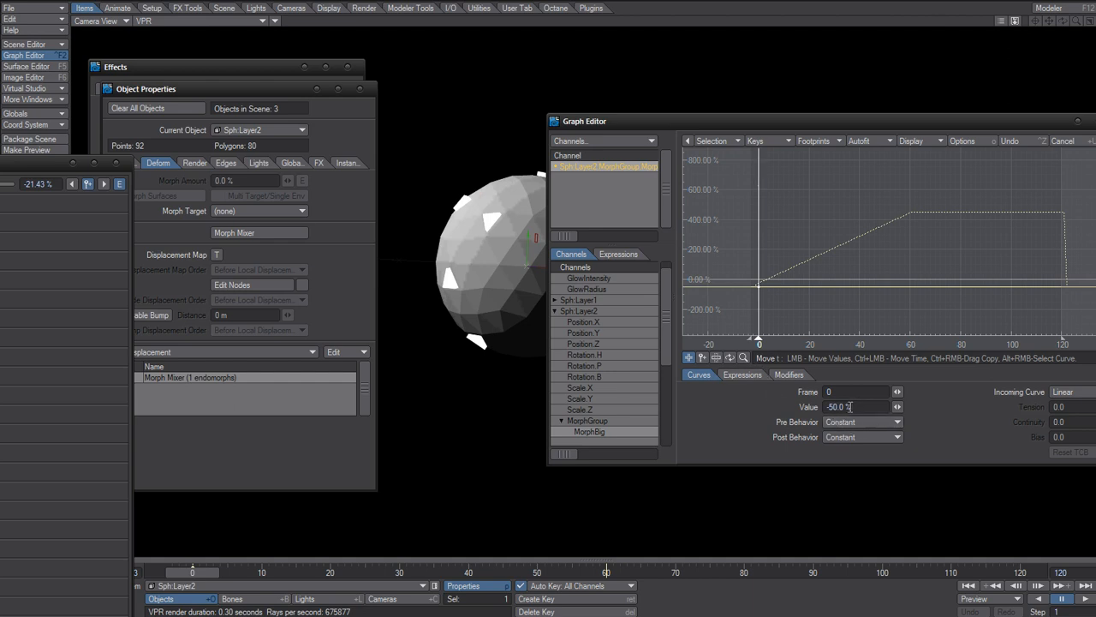
left_click_drag(850, 407, 749, 417)
type("-")
key("Tab")
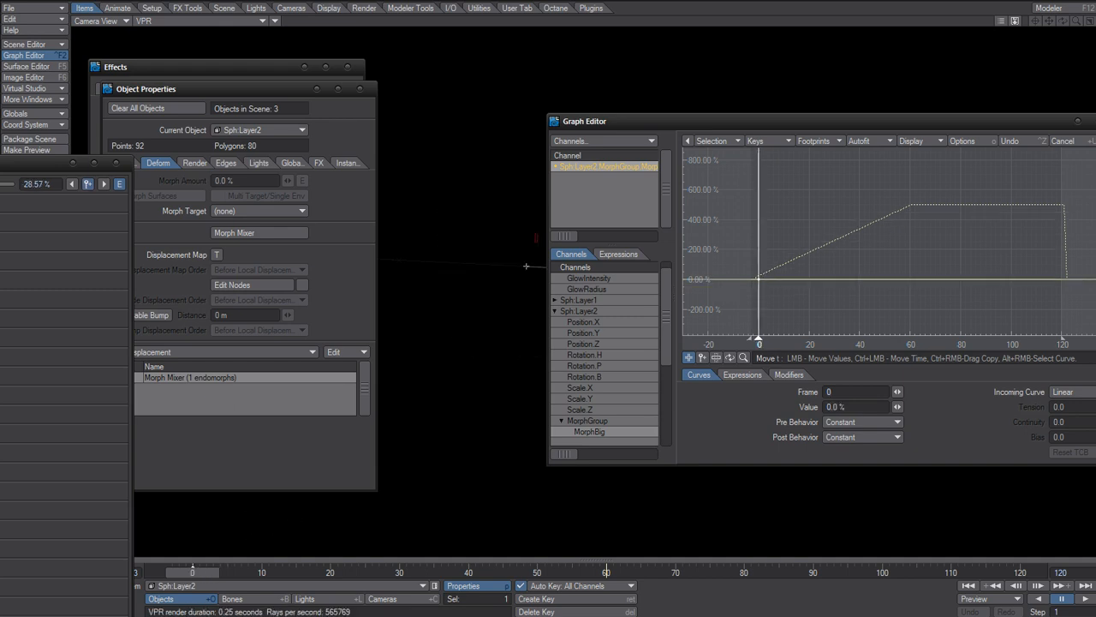
- Test -20 % on MorphBig's frame 0 key and settle on -30 %
left_click_drag(846, 407, 832, 400)
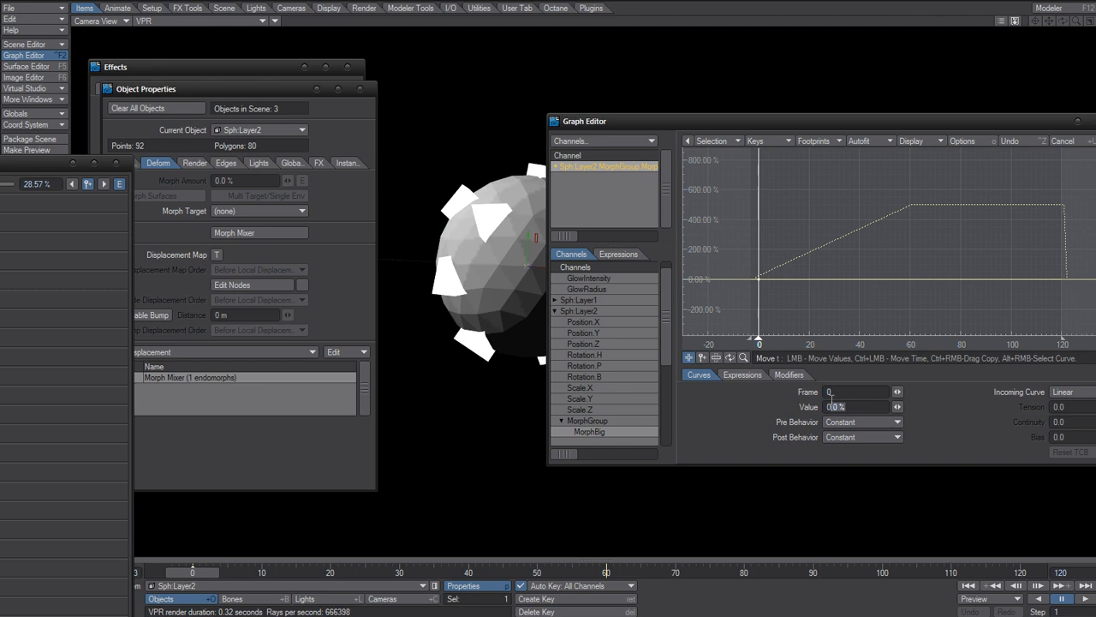
type("-20")
key("Return")
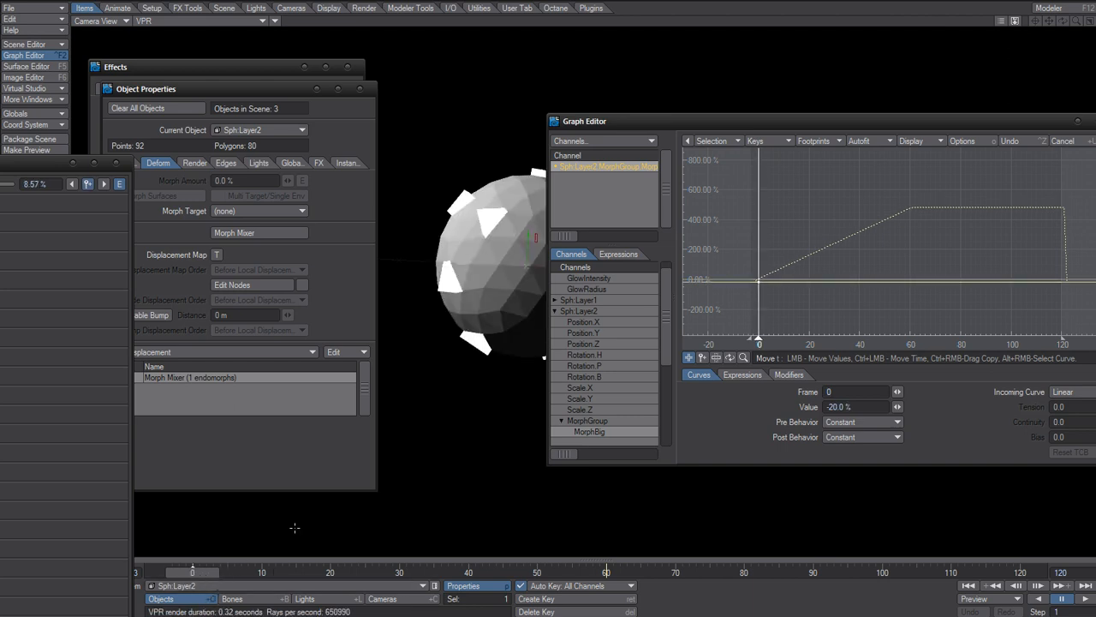
left_click_drag(859, 406, 614, 389)
type("-30")
key("Tab")
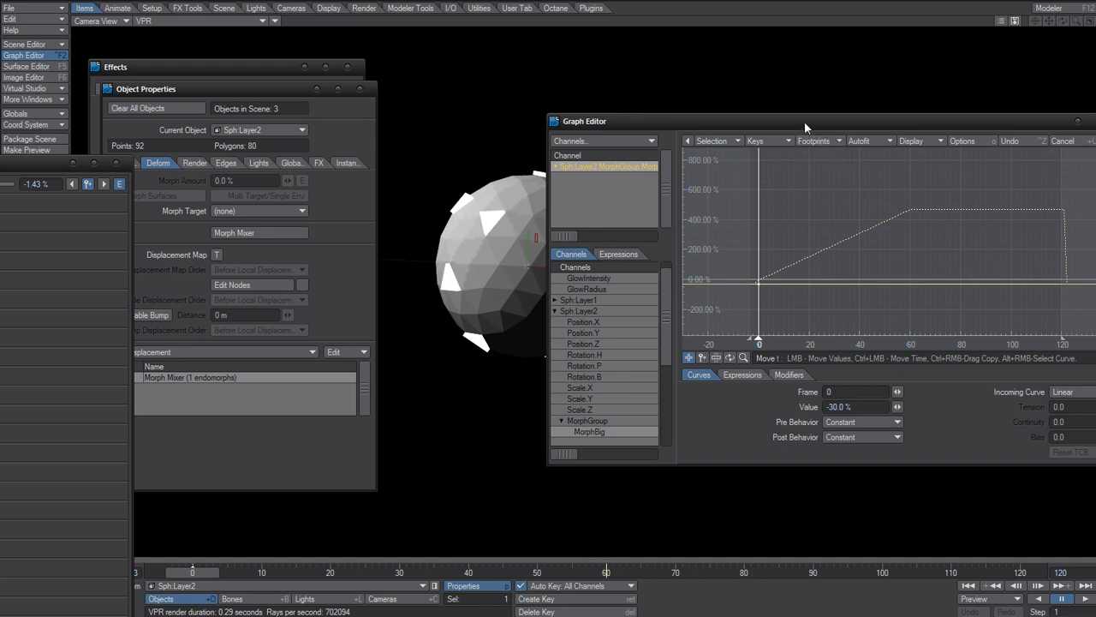
- Examine MorphBig's modified curve near frame 0 against its base value, and close the Graph Editor
left_click_drag(805, 125, 353, 169)
left_click_drag(674, 182, 702, 183)
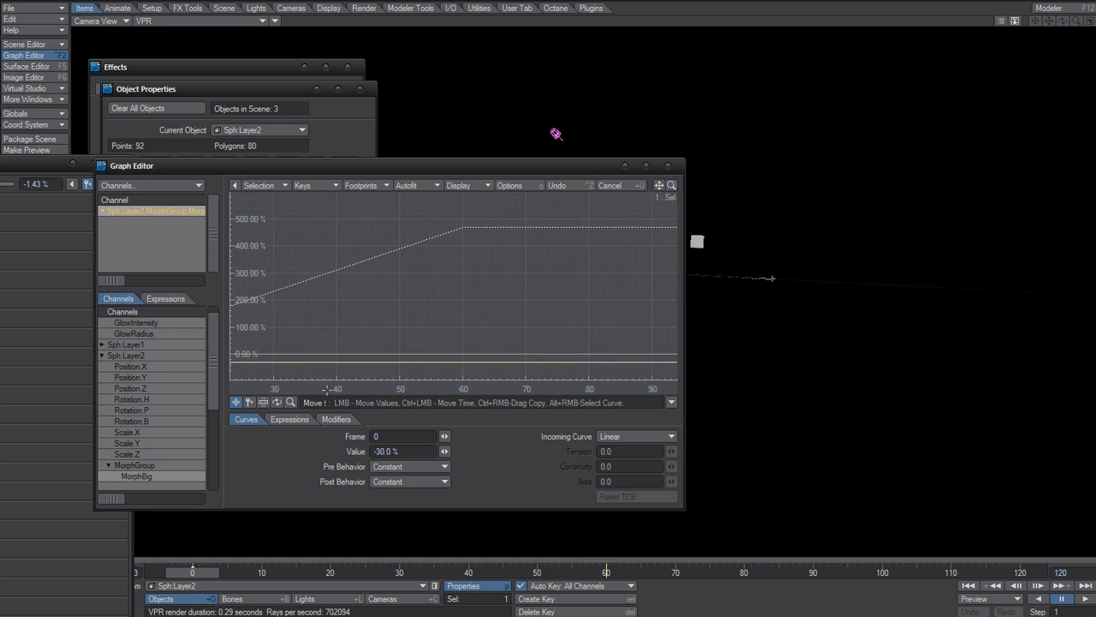
left_click_drag(279, 339, 446, 336, "alt")
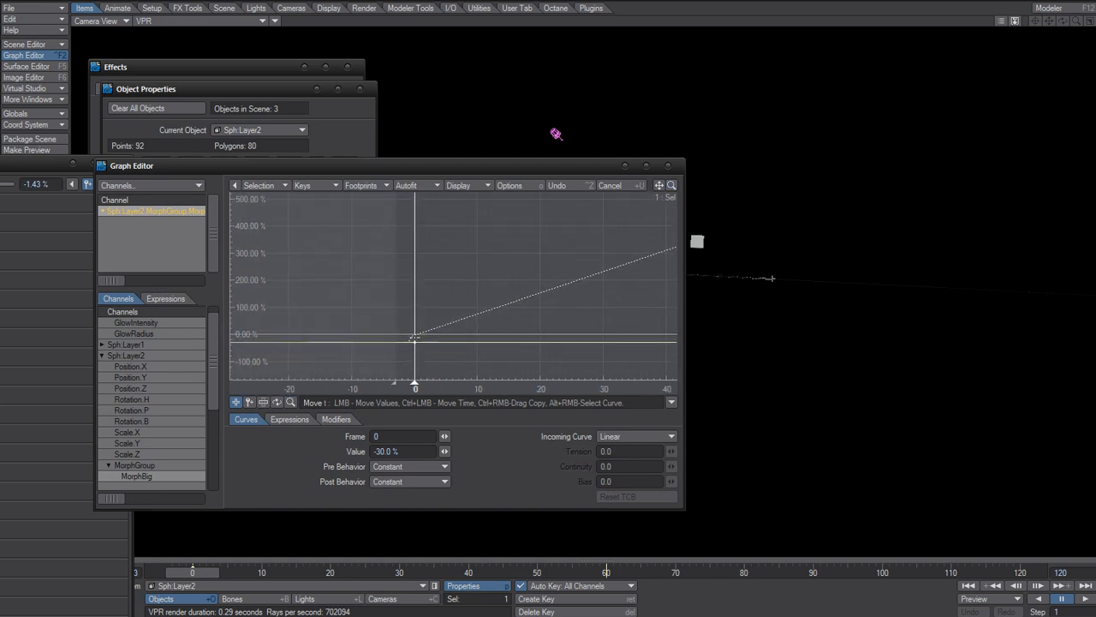
left_click(668, 165)
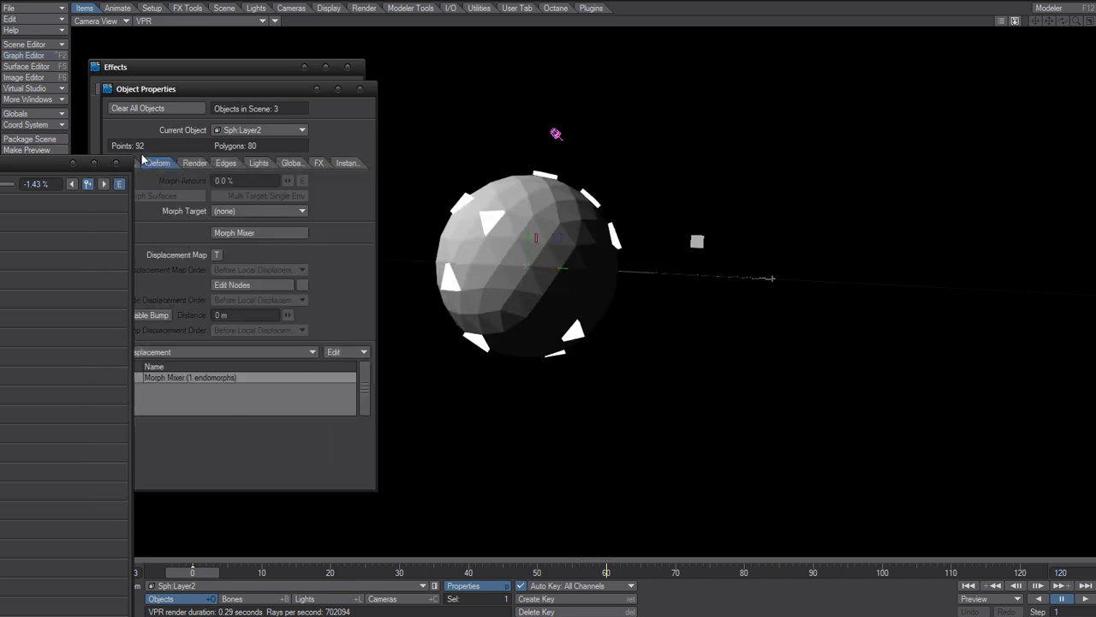
- Recheck MorphBig's envelope through a freshly opened Morph Mixer, and close both windows
left_click(117, 162)
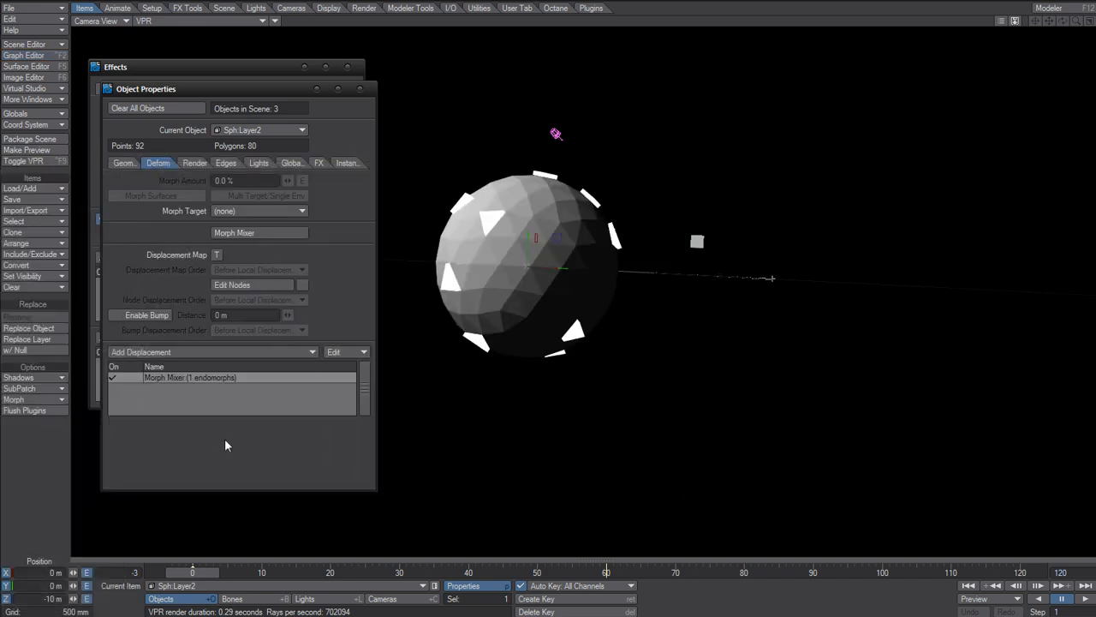
double_click(228, 377)
left_click(403, 184)
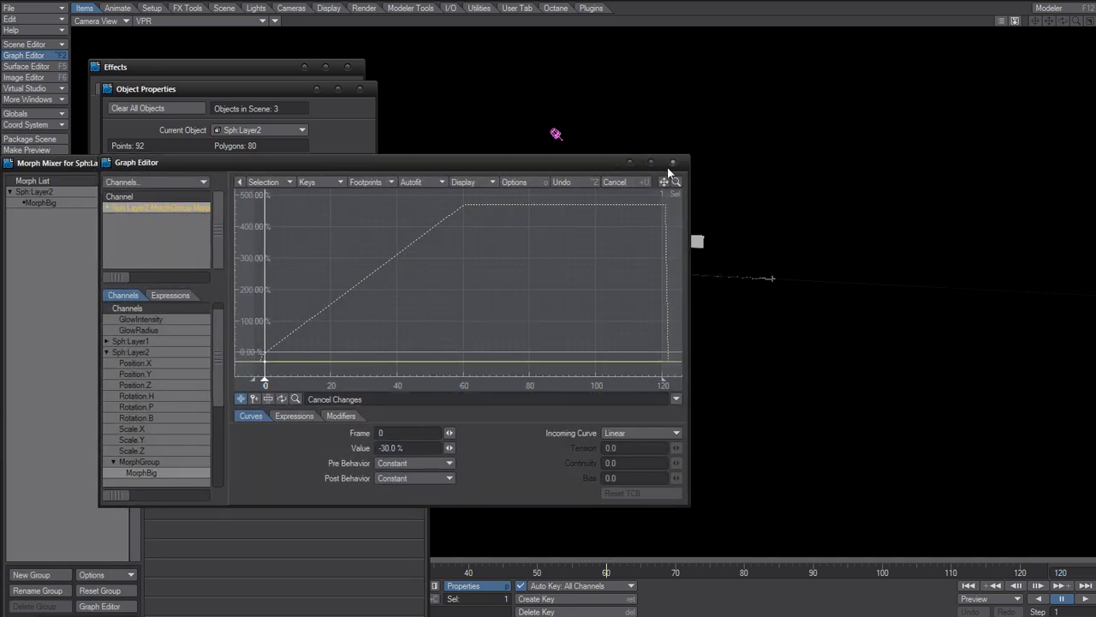
left_click(668, 165)
left_click(412, 163)
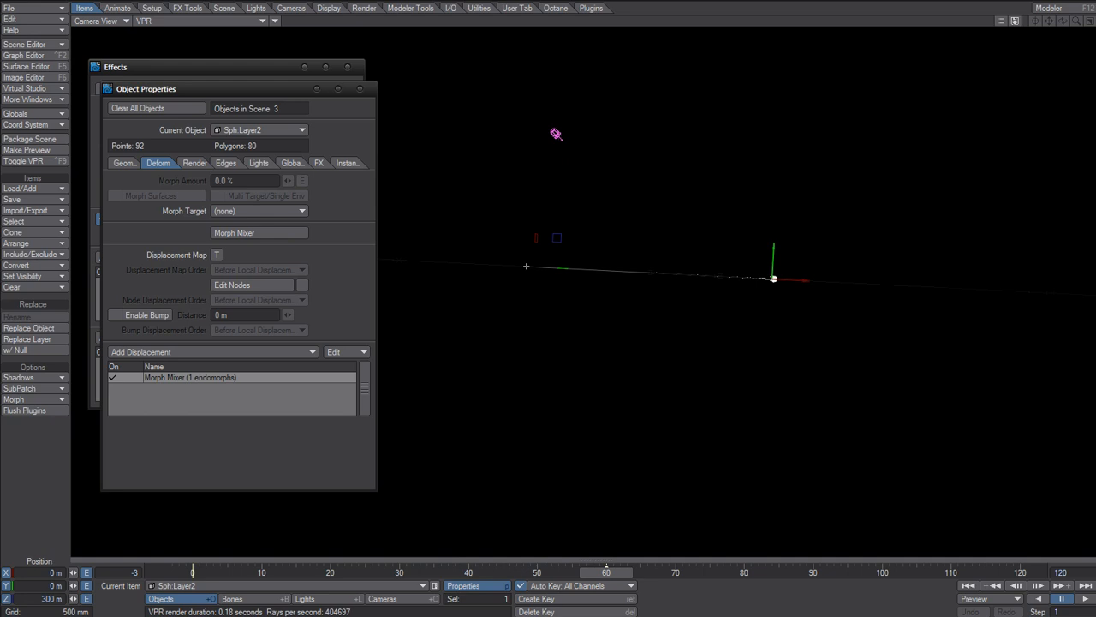
- Return to frame 0 and switch the viewport to Perspective, framing the sphere, size null and camera
left_click_drag(606, 571, 193, 573)
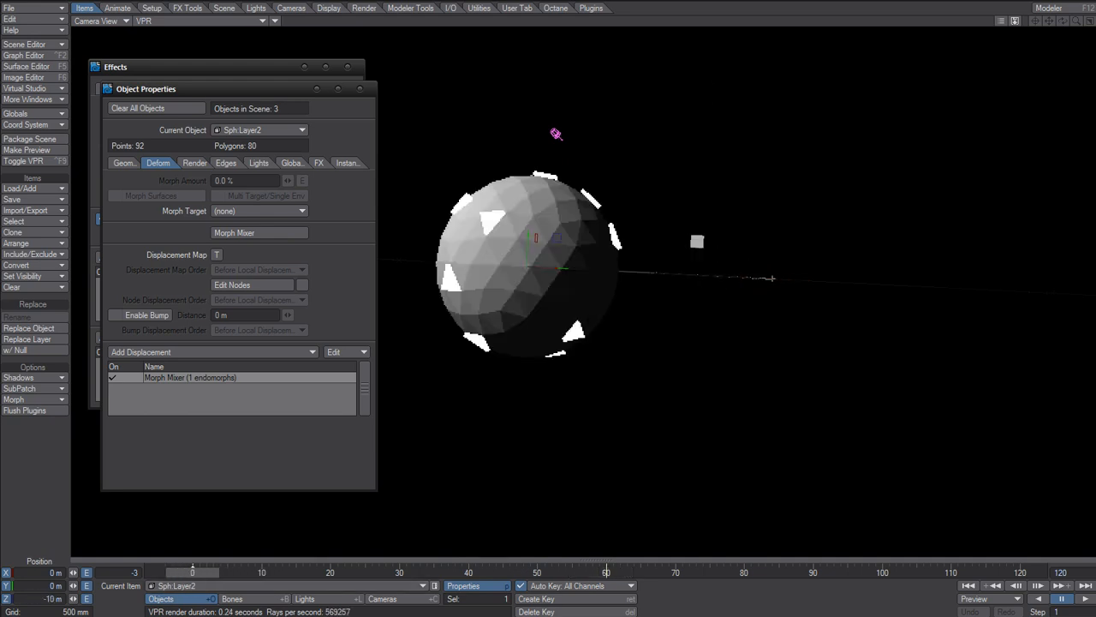
left_click(176, 20)
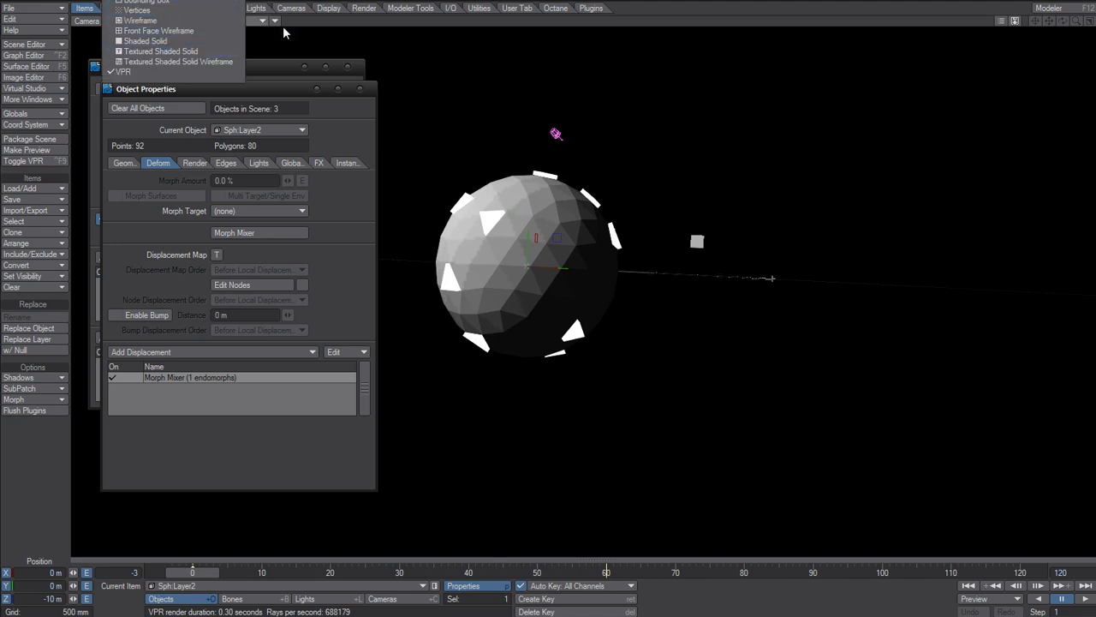
left_click(88, 20)
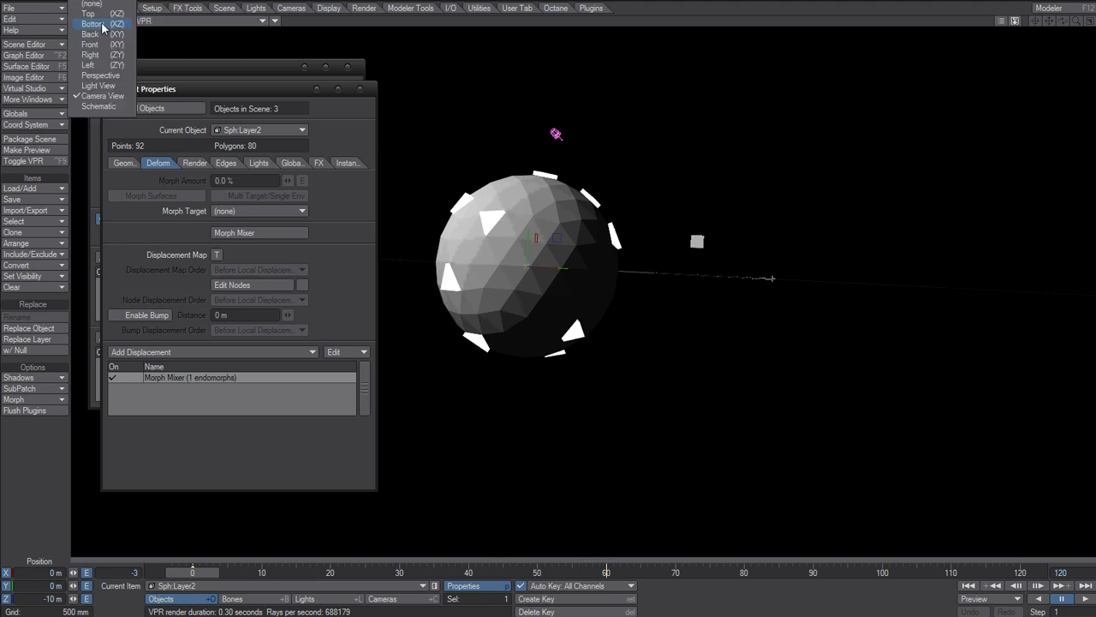
left_click(100, 75)
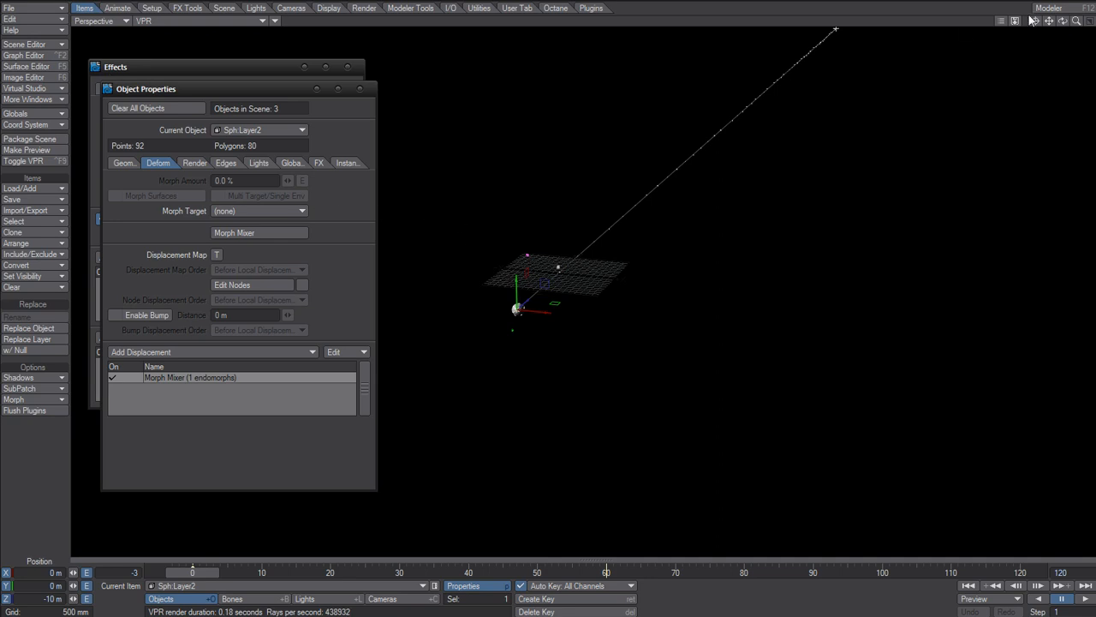
left_click_drag(1043, 26, 852, 265)
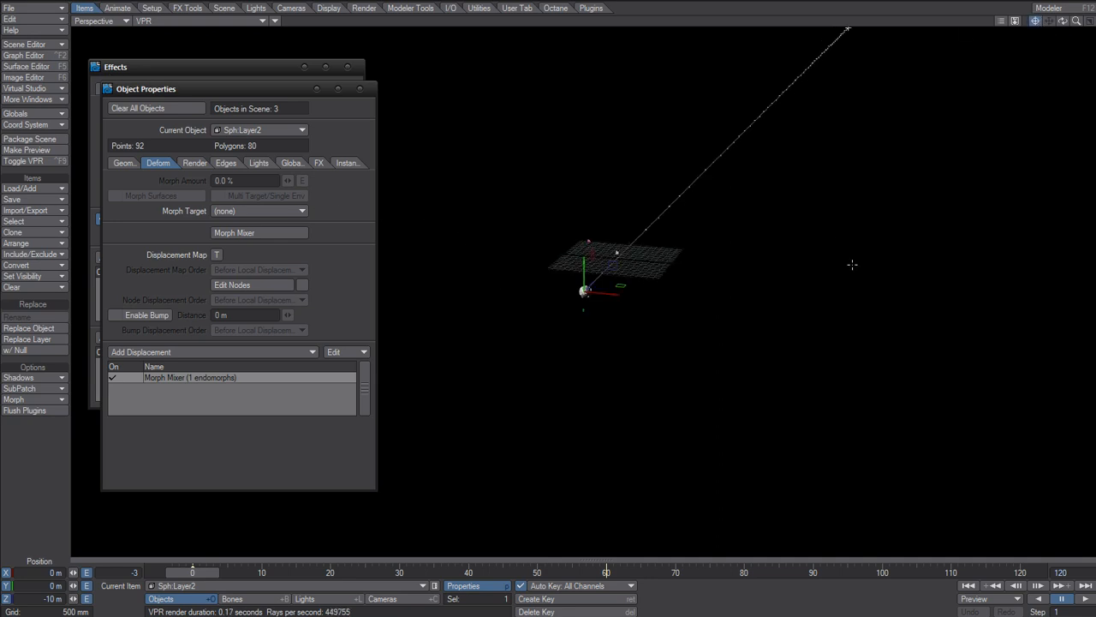
scroll(852, 264, "up", 6)
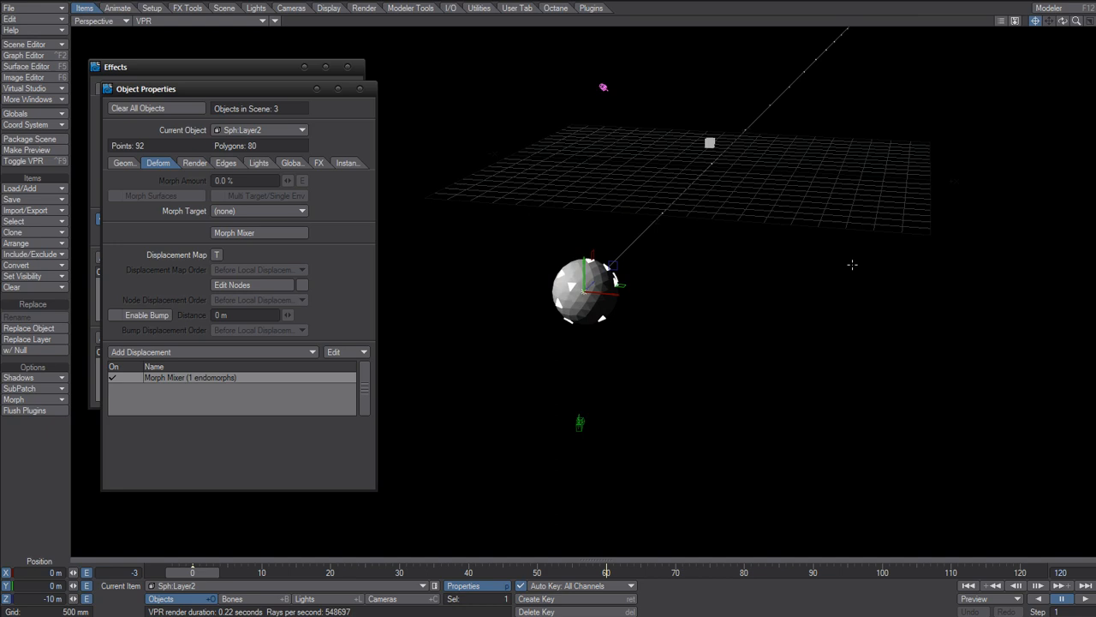
- Examine the sphere's lights and motion path in the Perspective view from close up and far away at frame 0
scroll(852, 265, "up", 1)
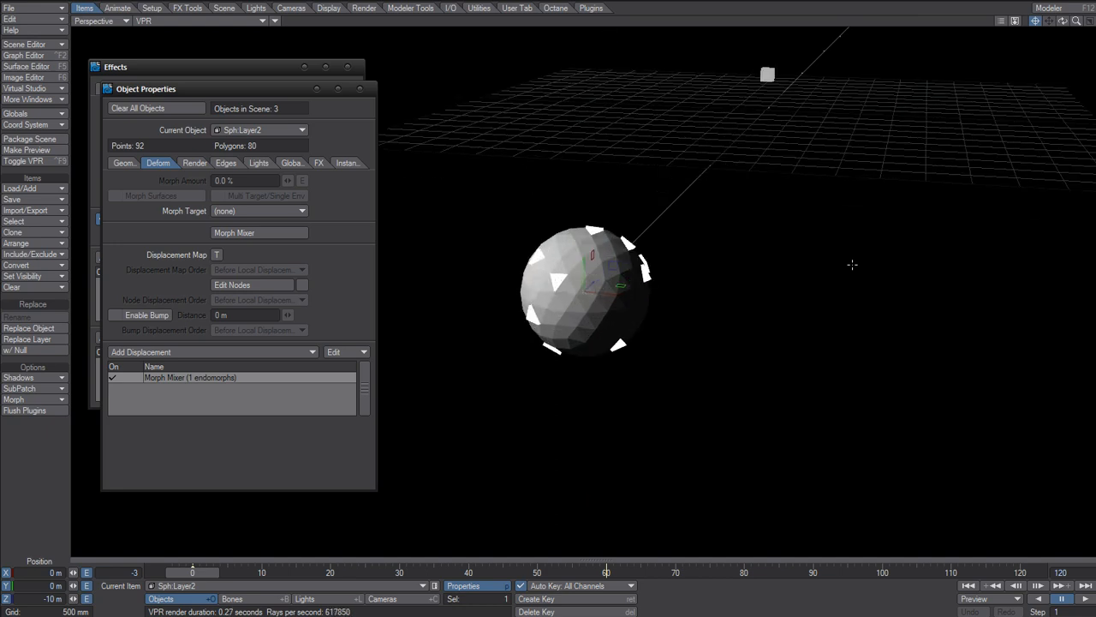
scroll(852, 265, "up", 2)
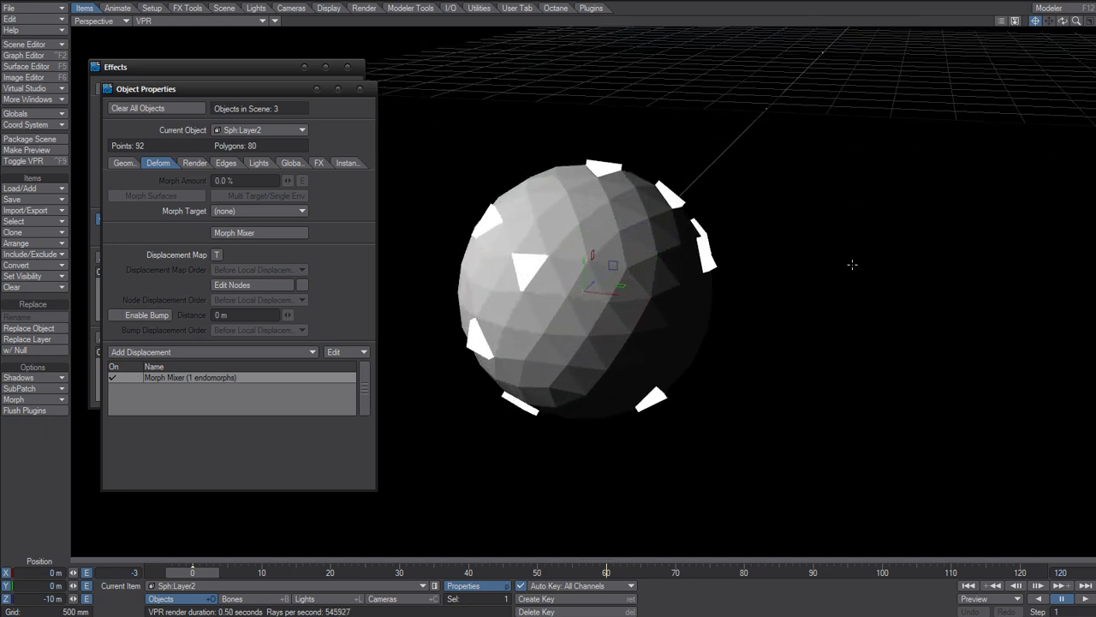
left_click(200, 574)
left_click_drag(643, 296, 413, 351, "ctrl+alt")
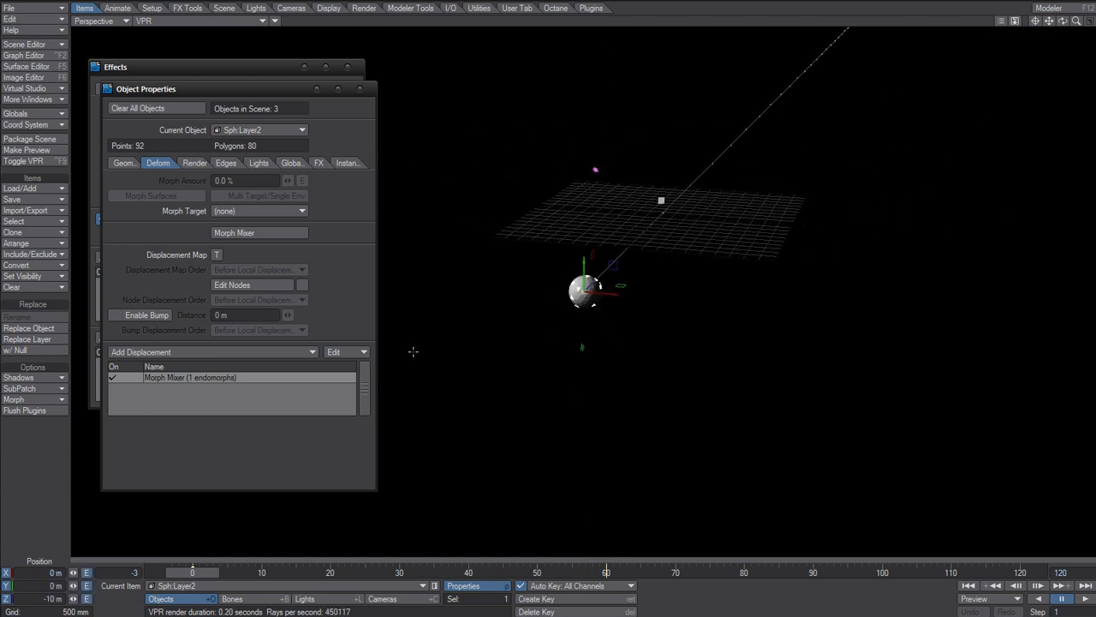
left_click_drag(636, 336, 415, 368, "alt")
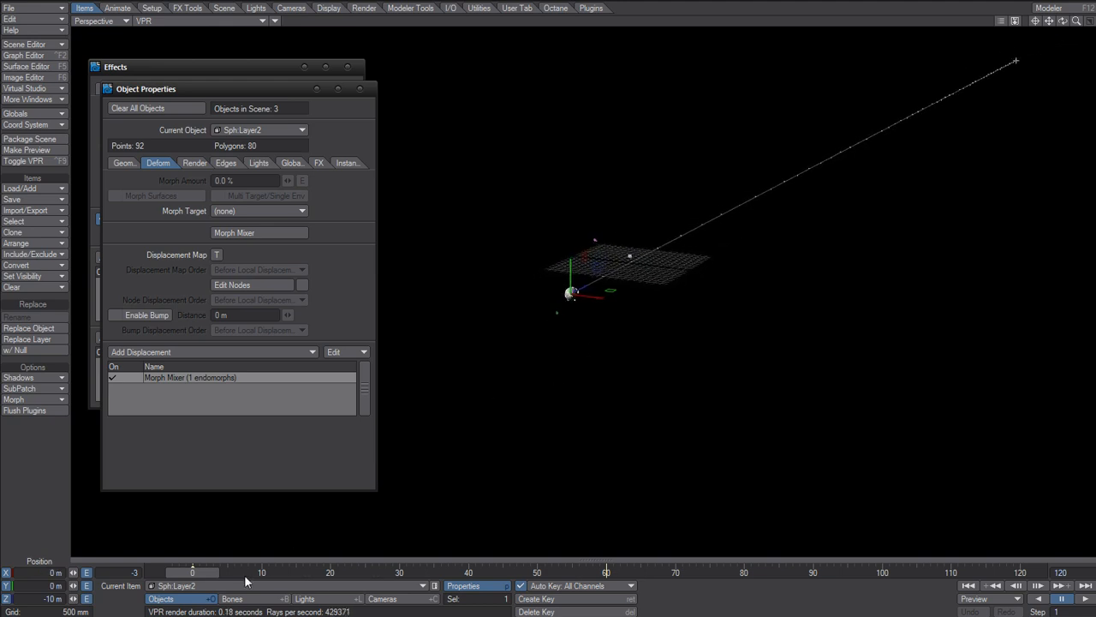
mouse_move(208, 575)
left_mouse_down()
mouse_move(620, 575)
mouse_move(171, 575)
mouse_move(193, 574)
left_mouse_up()
left_click_drag(623, 350, 976, 212, "alt")
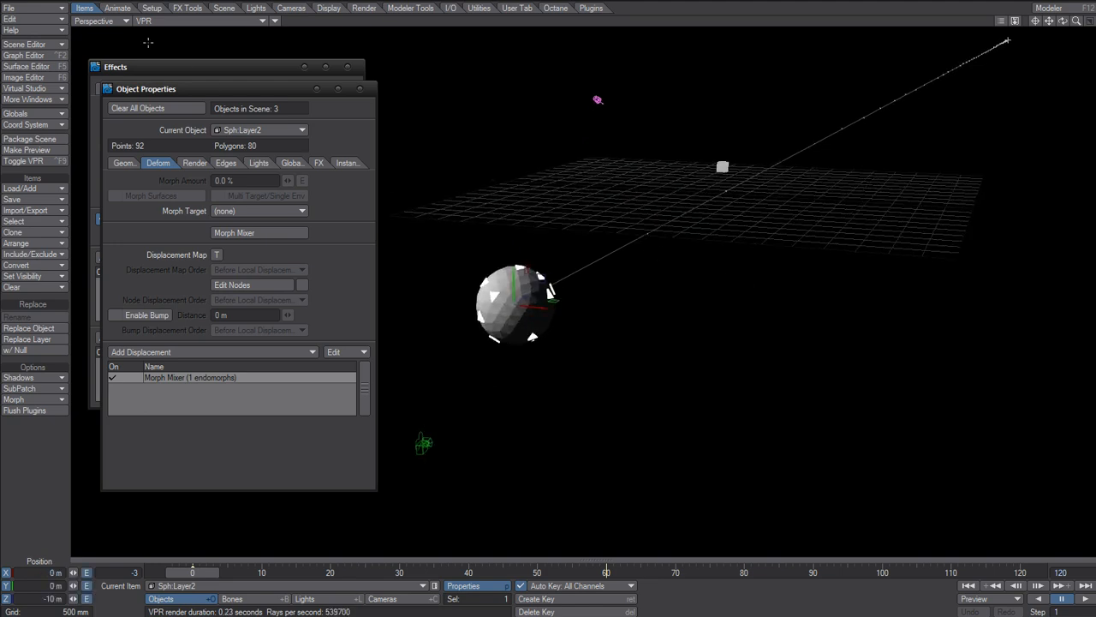
- Switch the viewport to Camera View and keep the timeline at frame 0
left_click(110, 22)
left_click(107, 98)
mouse_move(198, 574)
left_mouse_down()
mouse_move(604, 573)
mouse_move(192, 572)
left_mouse_up()
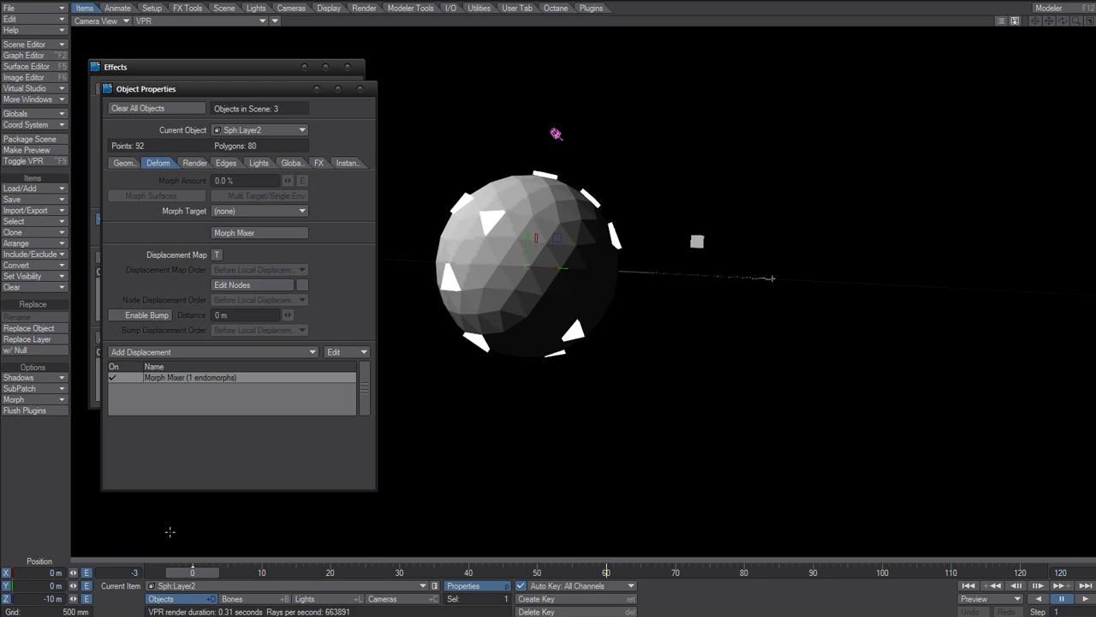
- Save the scene, overwriting the existing scene.lws file
key("s")
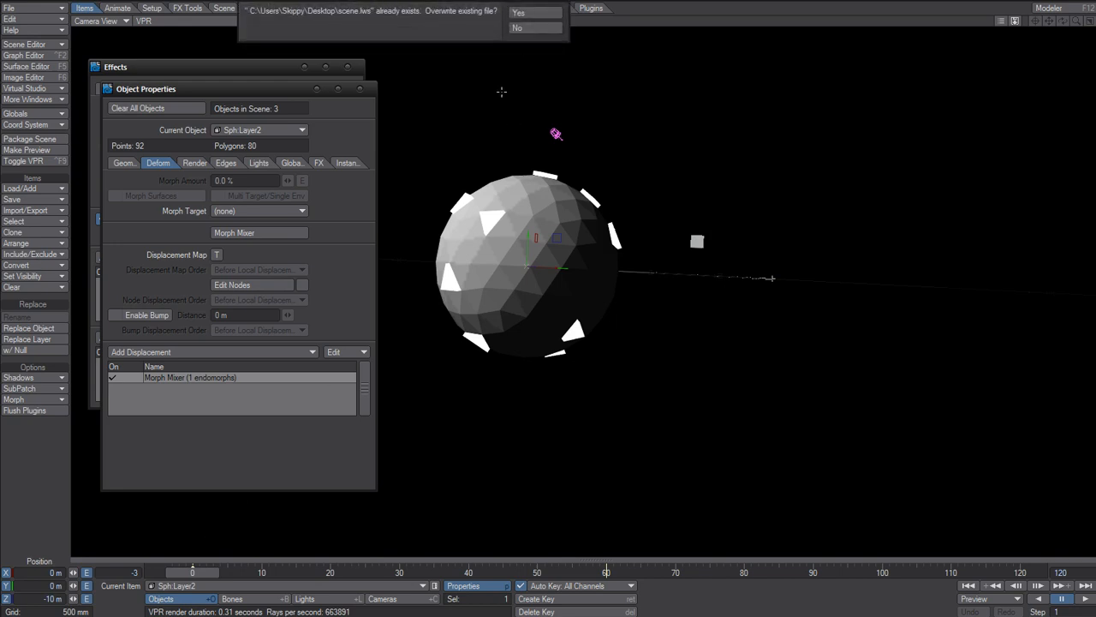
left_click(536, 18)
key("shift+s")
left_click(413, 12)
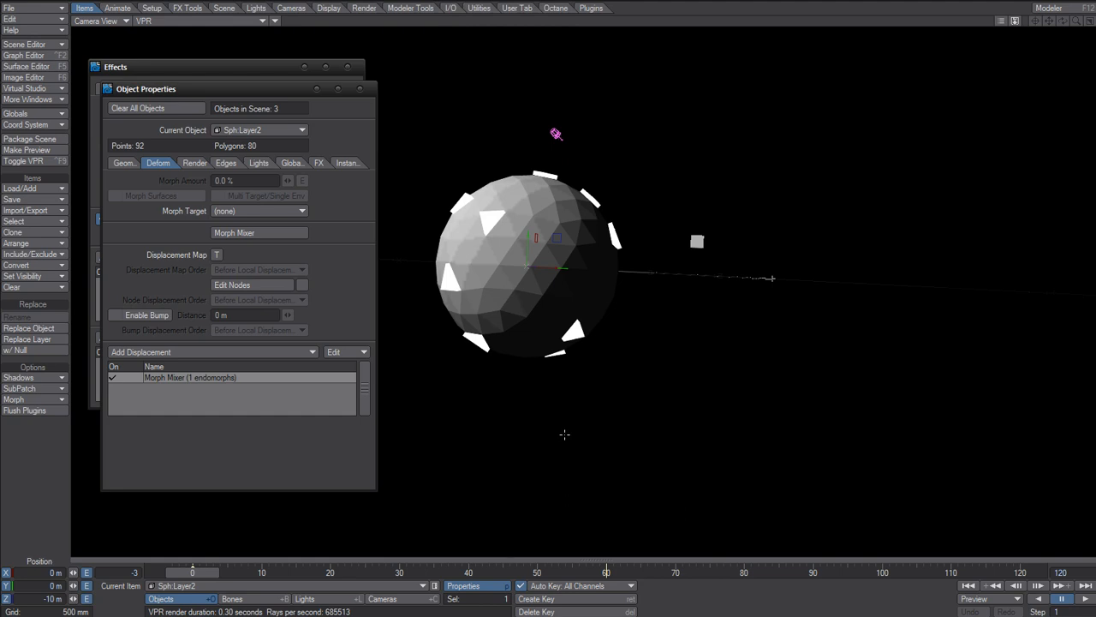
- Render frames 0 through 16 one at a time from the camera, collecting each in the image viewer
key("F9")
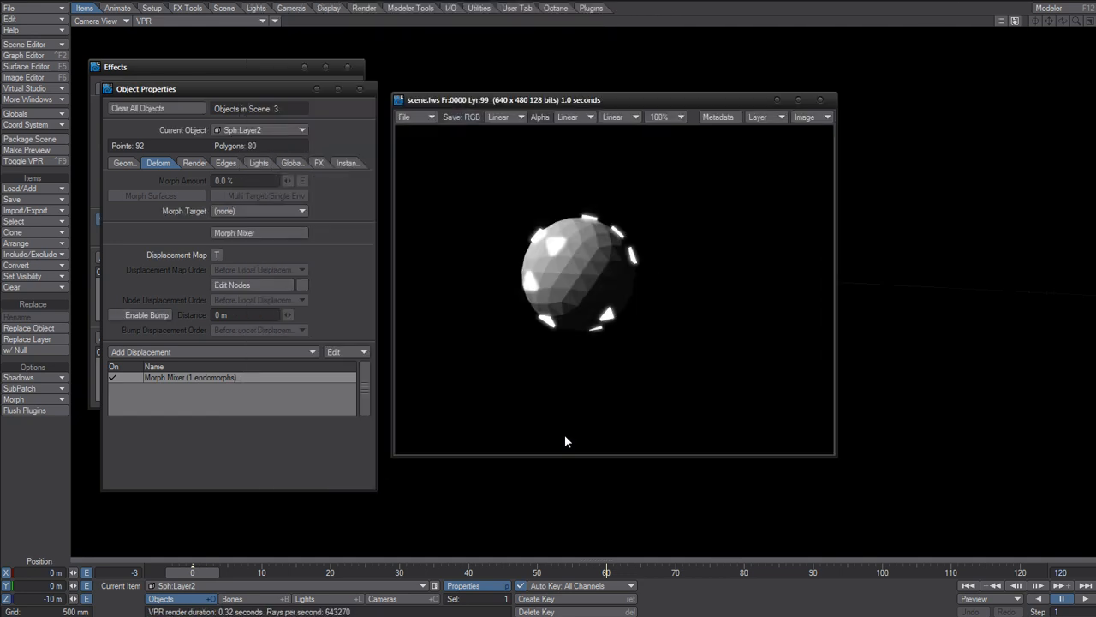
key("Right")
key("F9")
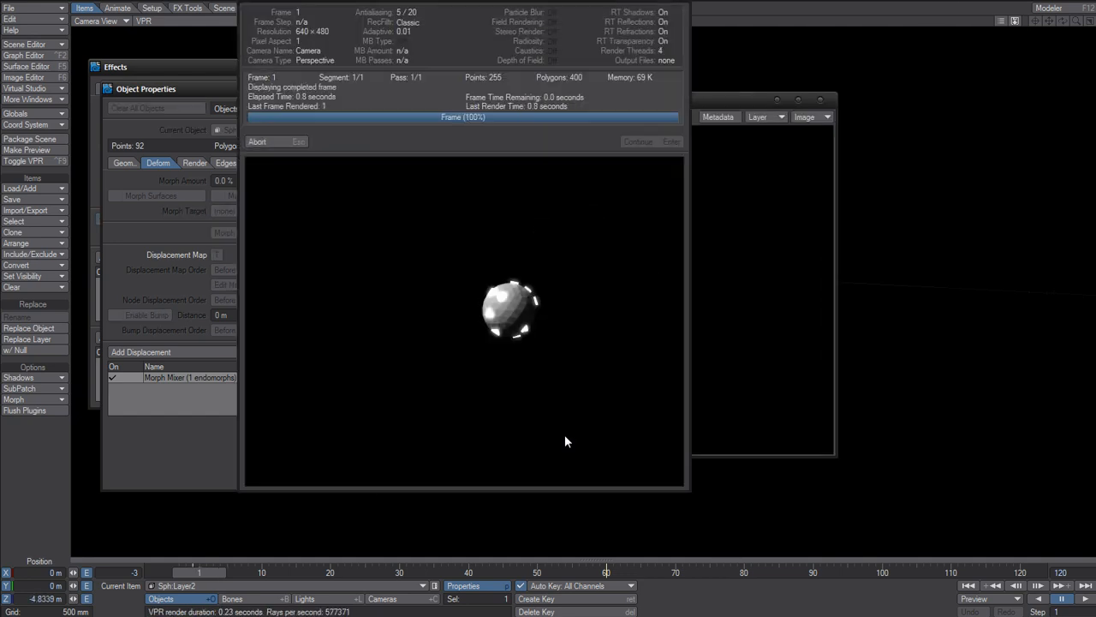
key("Right")
key("F9")
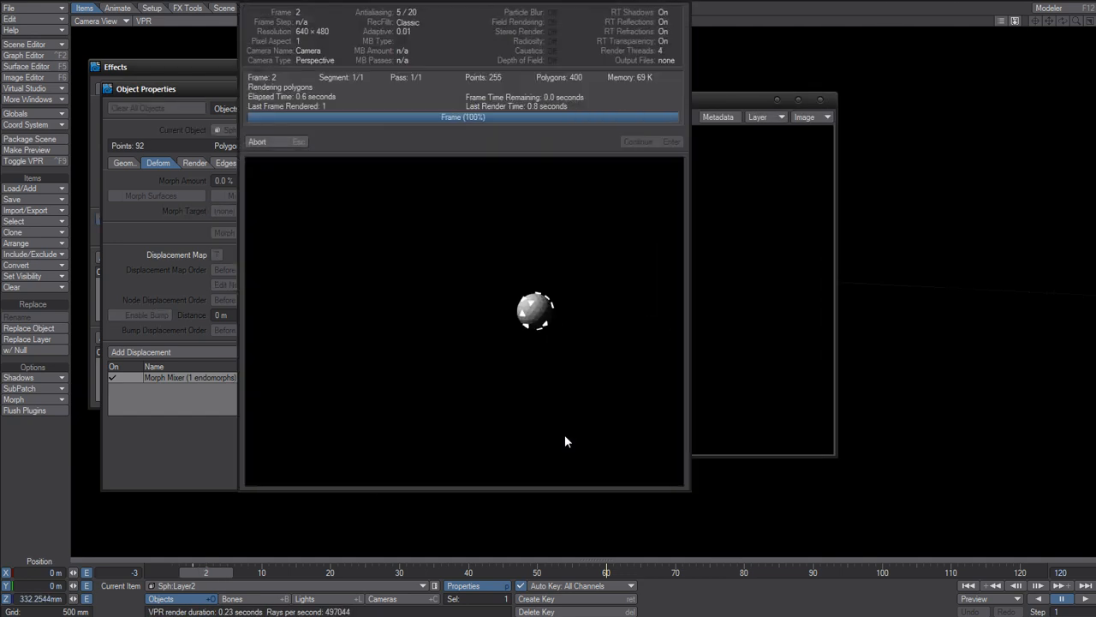
key("Right")
key("F9")
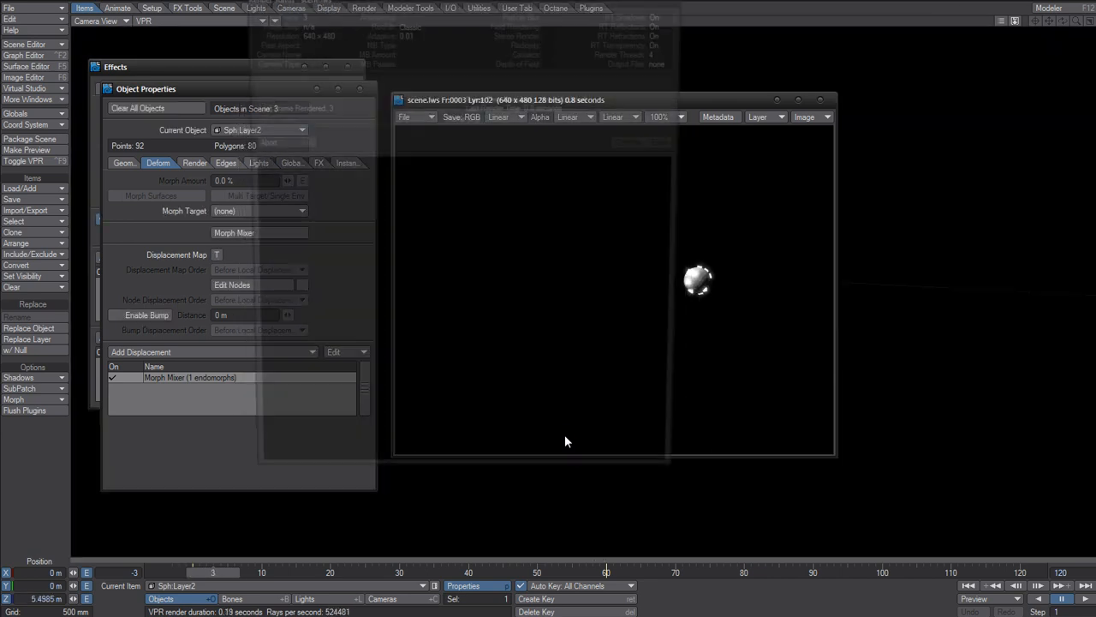
key("F9")
key("Right")
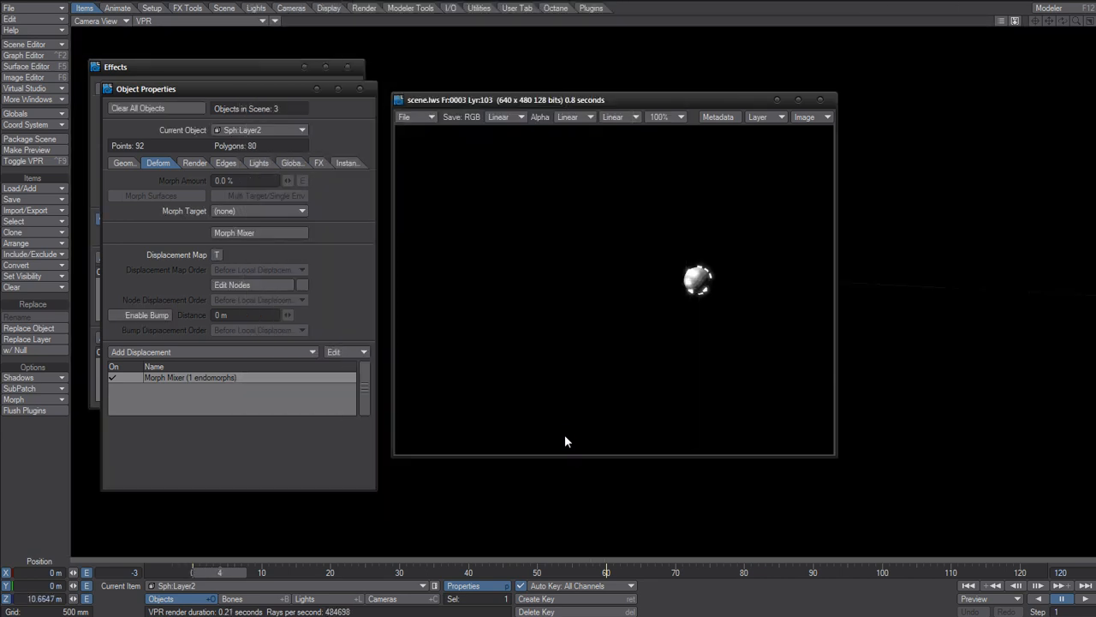
key("F9")
key("Right")
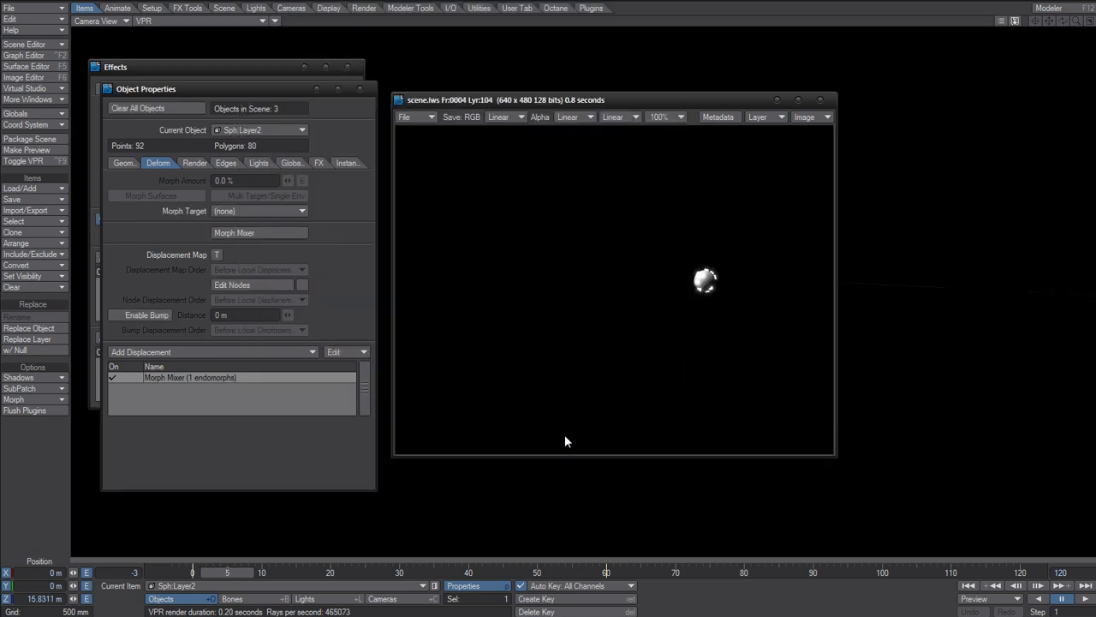
key("F9")
key("Right")
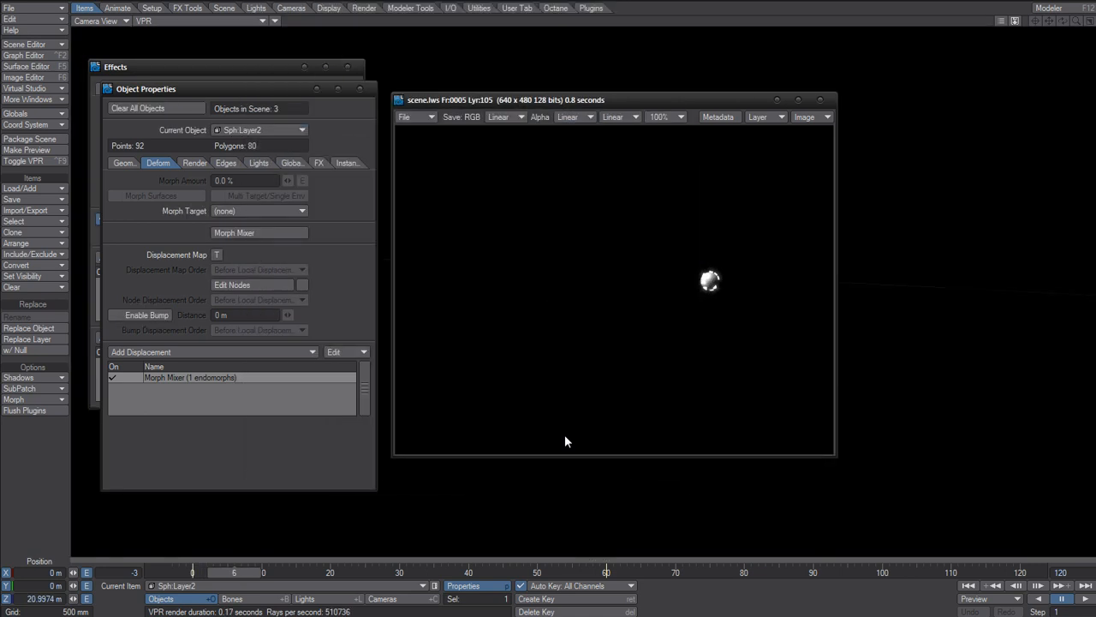
key("F9")
key("Right")
key("F9")
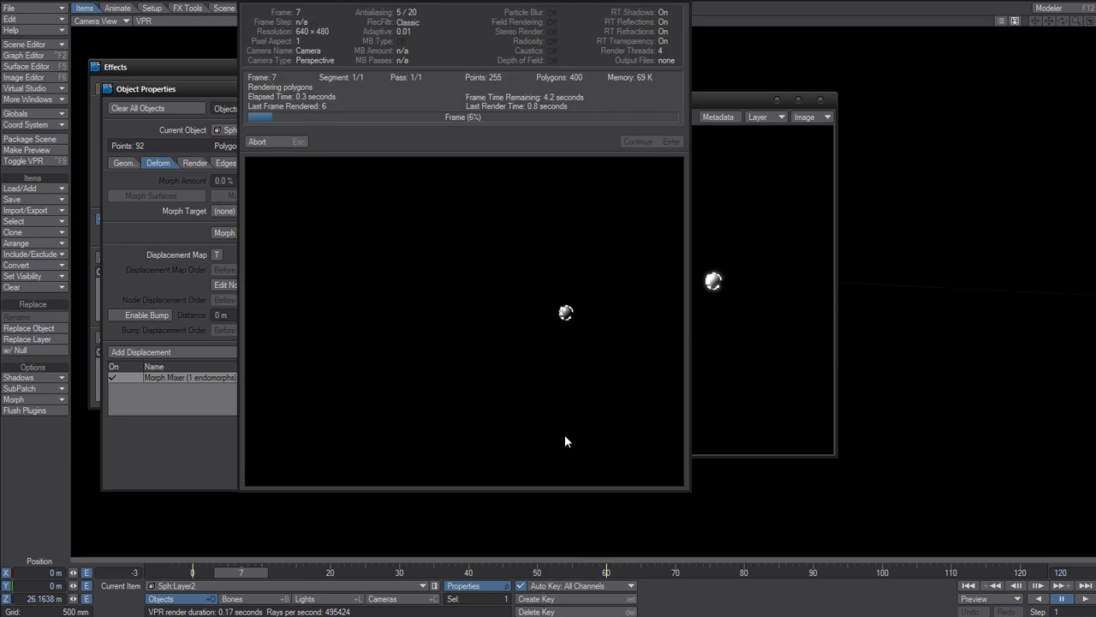
key("Right")
key("F9")
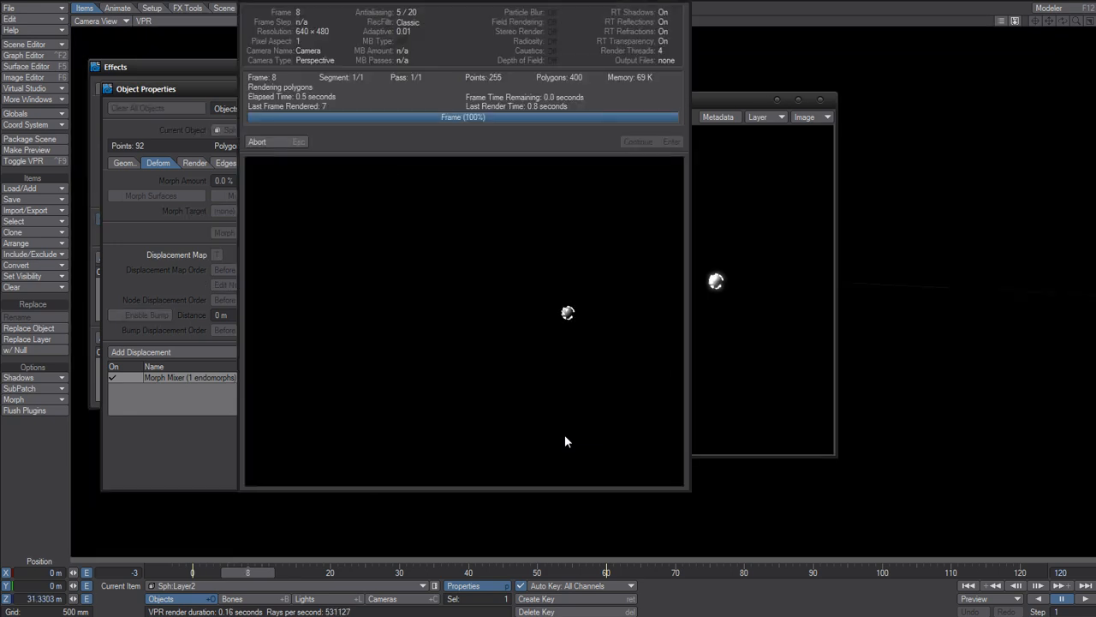
key("Right")
key("F9")
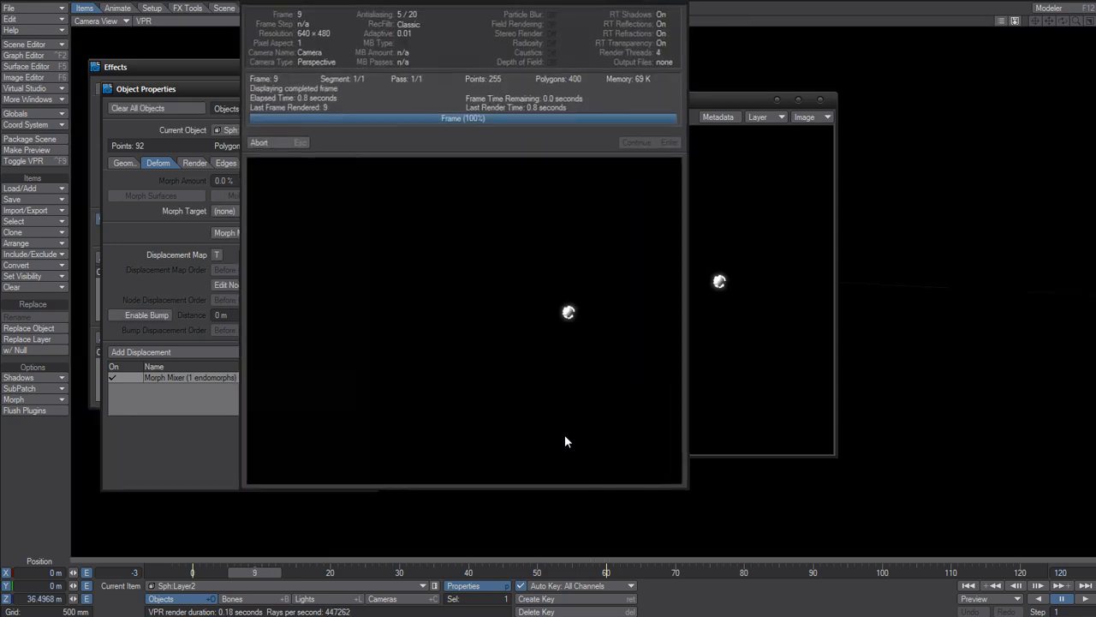
key("Right")
key("F9")
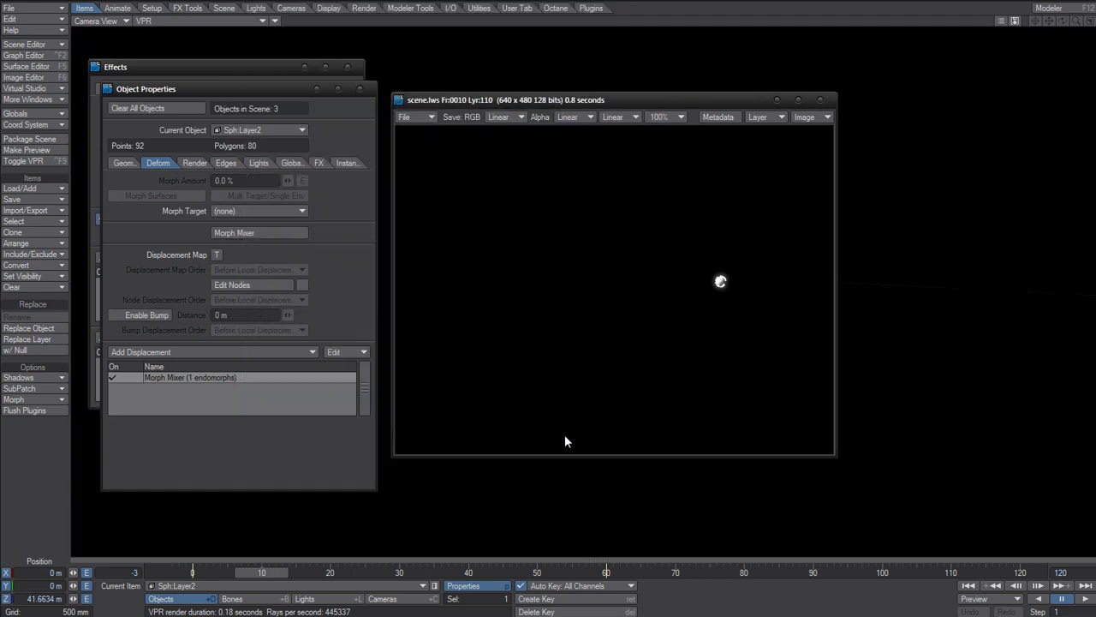
key("Right")
key("F9")
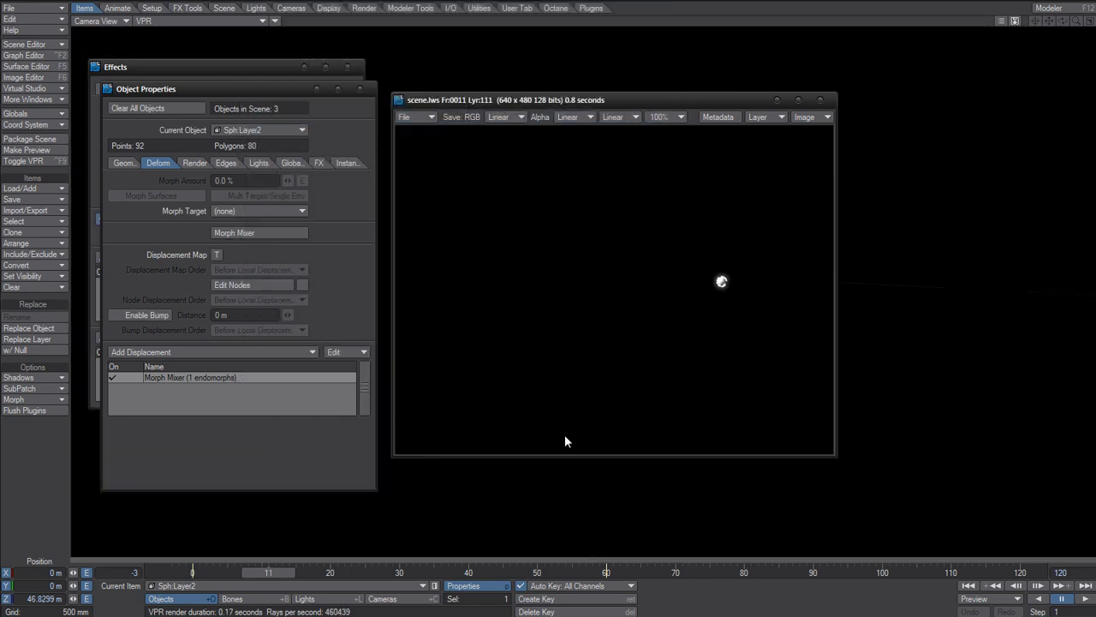
key("Right")
key("F9")
key("Right")
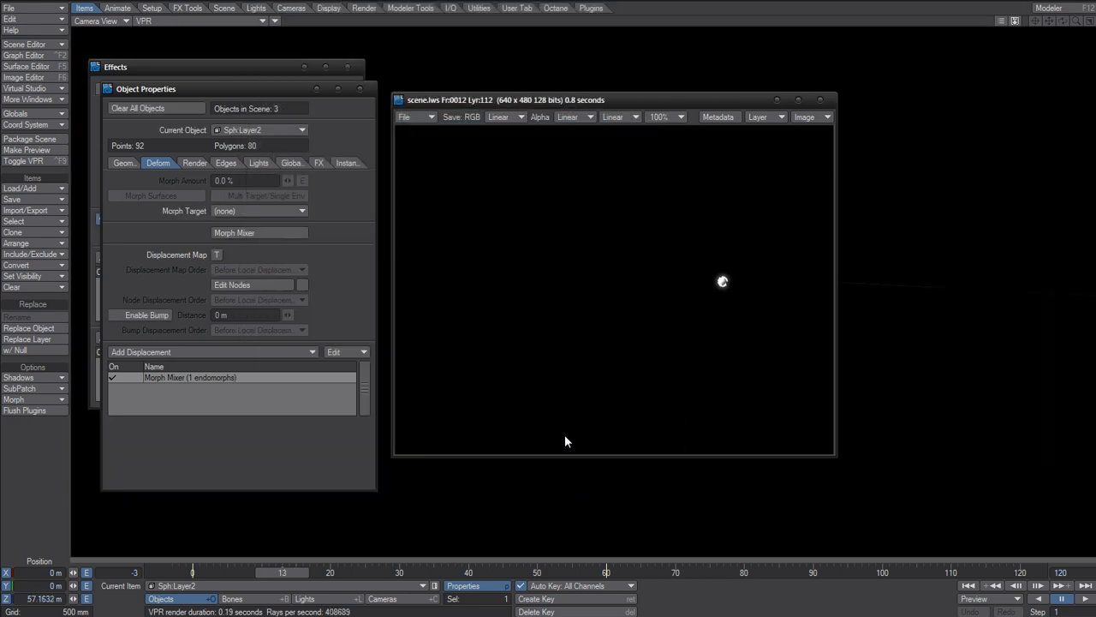
key("F9")
key("Right")
key("F9")
key("Right")
key("F9")
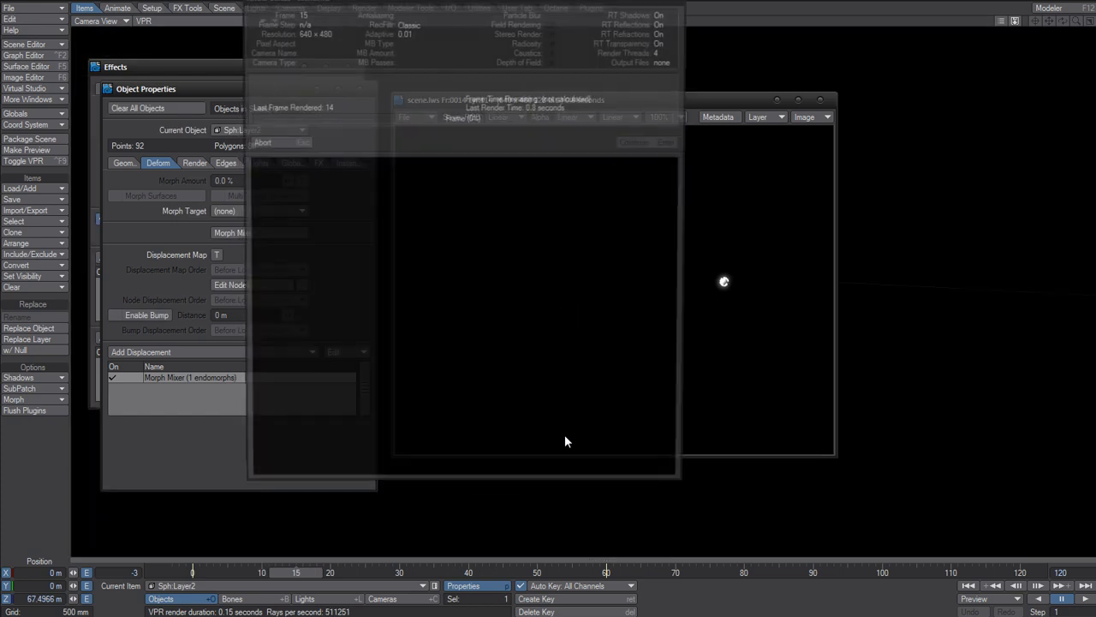
key("Right")
key("F9")
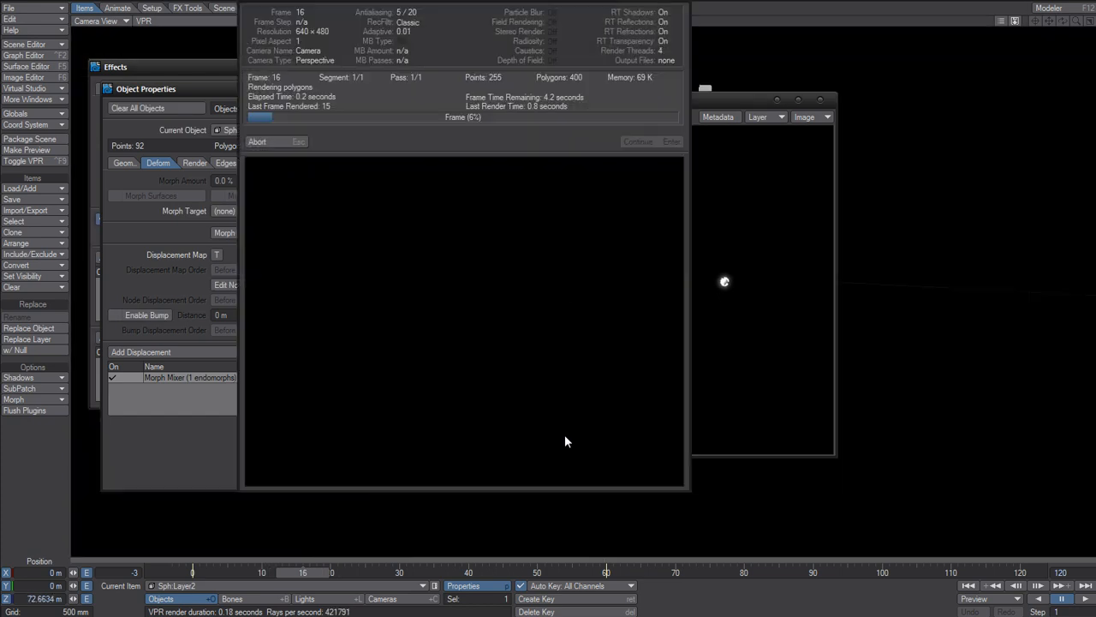
key("Right")
key("F9")
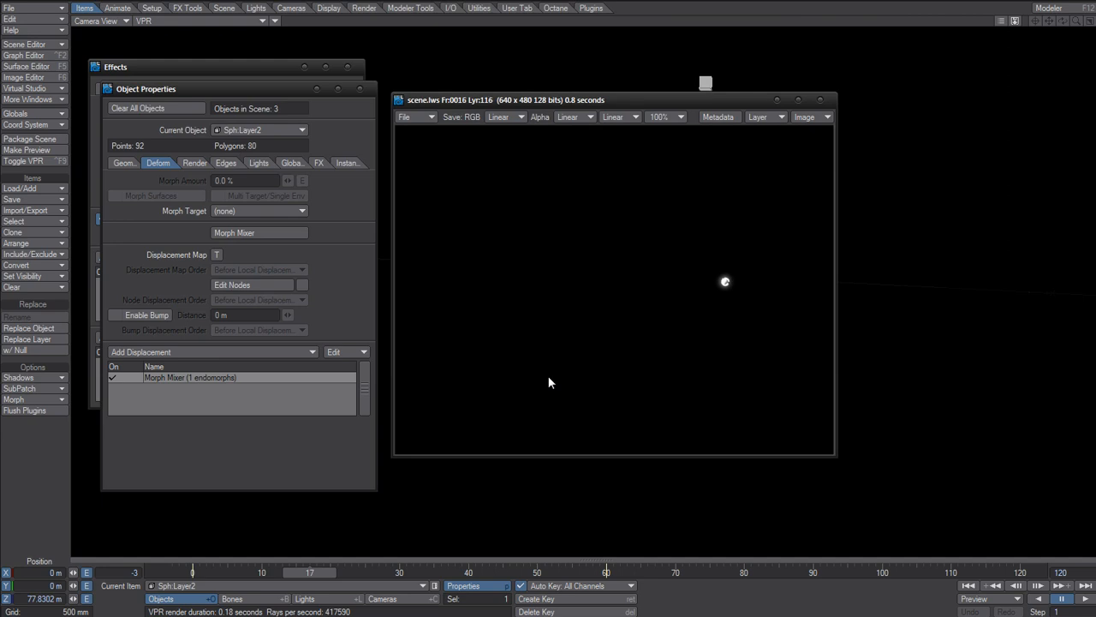
- Flip back and forth through the rendered frames 0 to 16 to compare the lights' size and glow over distance
key("Up")
key("Up")
key("Up")
key("Up")
key("Up")
key("Up")
key("Up")
key("Up")
key("Up")
key("Up")
key("Up")
key("Up")
key("Up")
key("Up")
key("Up")
key("Up")
key("Up")
key("Down")
key("Down")
key("Down")
key("Down")
key("Down")
key("Down")
key("Down")
key("Down")
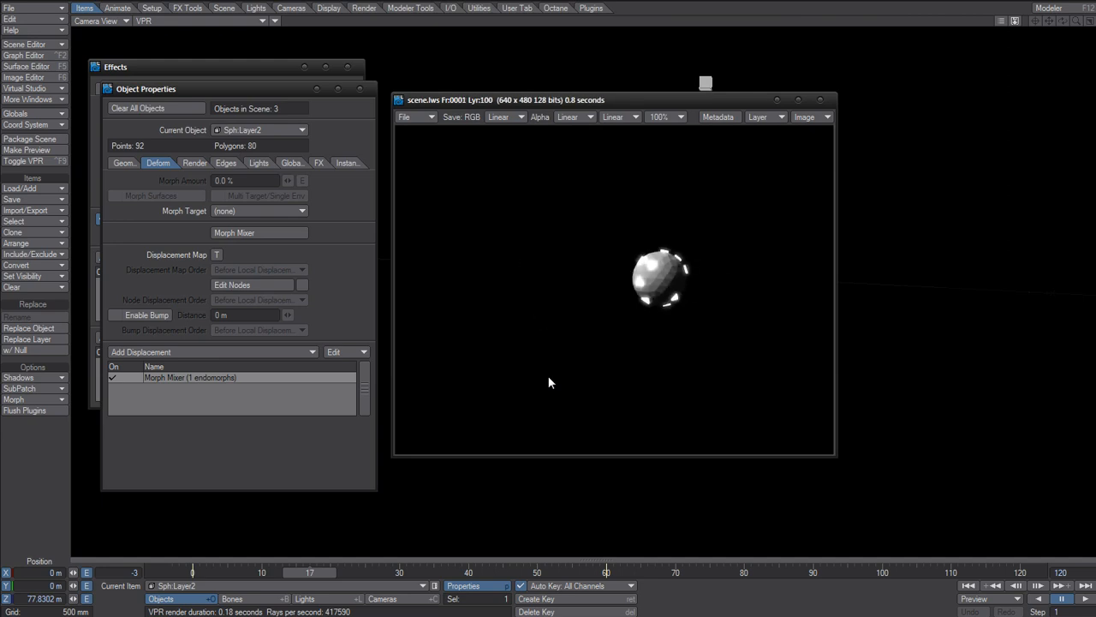
key("Down")
key("Down")
key("Down")
key("Down")
key("Down")
key("Down")
key("Down")
key("Down")
key("Down")
key("Down")
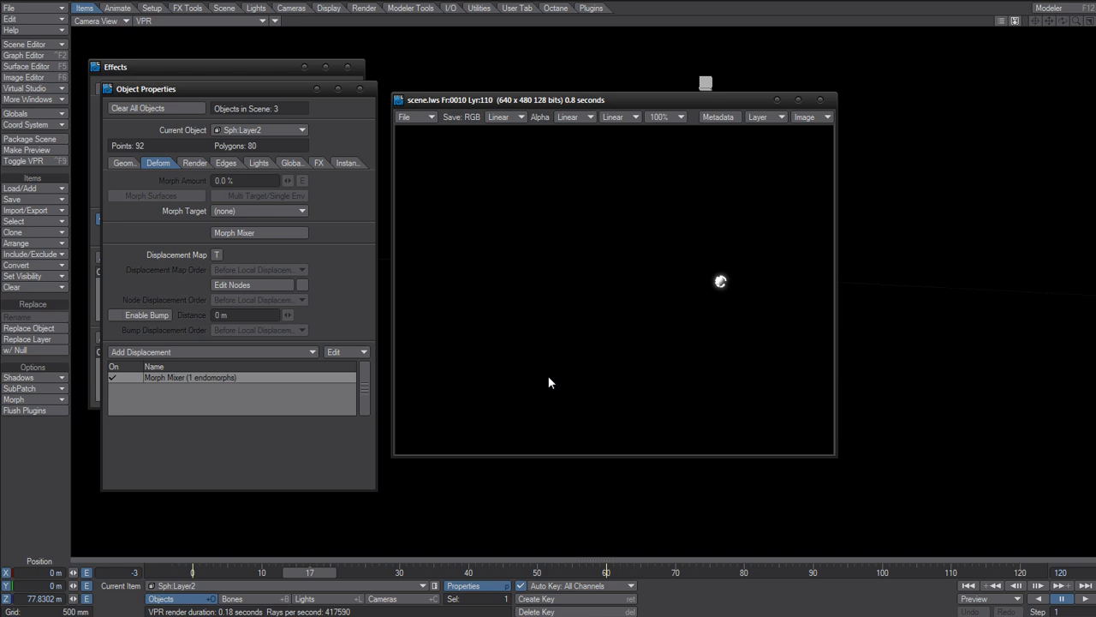
key("Up")
key("Up")
key("Up")
key("Up")
key("Up")
key("Up")
key("Up")
key("Up")
key("Up")
key("Up")
key("Up")
key("Up")
key("Up")
key("Up")
key("Up")
key("Up")
key("Up")
key("Down")
key("Down")
key("Down")
key("Down")
key("Down")
key("Down")
key("Down")
key("Down")
key("Down")
key("Down")
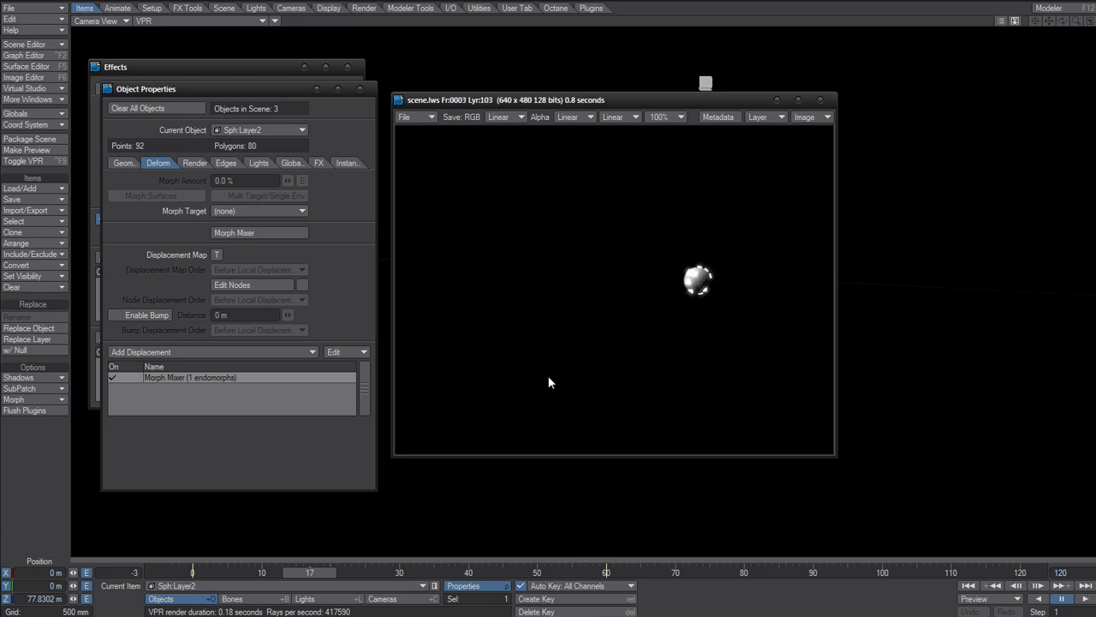
key("Down")
key("Down")
key("Down")
key("Down")
key("Down")
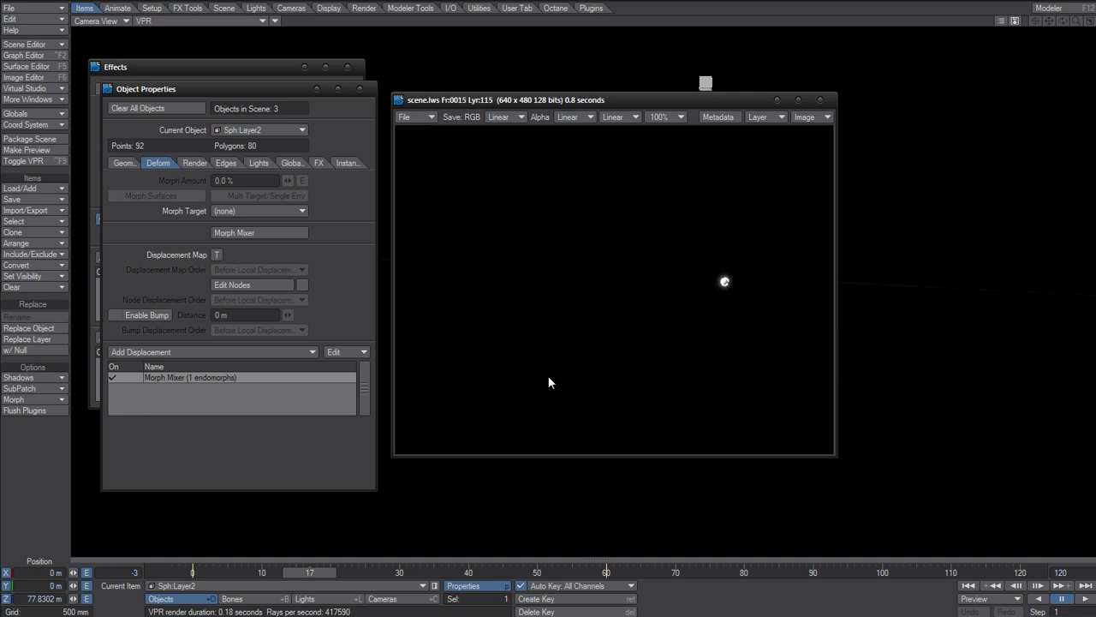
key("Up")
key("Up")
key("Up")
key("Up")
key("Up")
key("Up")
key("Up")
key("Up")
key("Up")
key("Up")
key("Up")
key("Up")
key("Up")
key("Up")
key("Up")
key("Up")
key("Up")
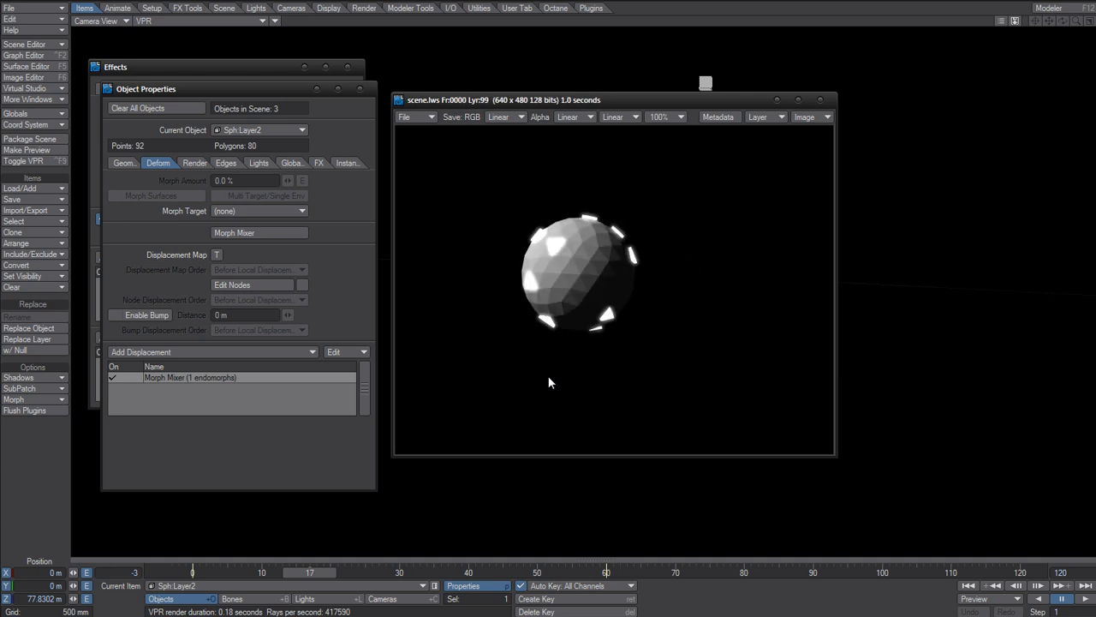